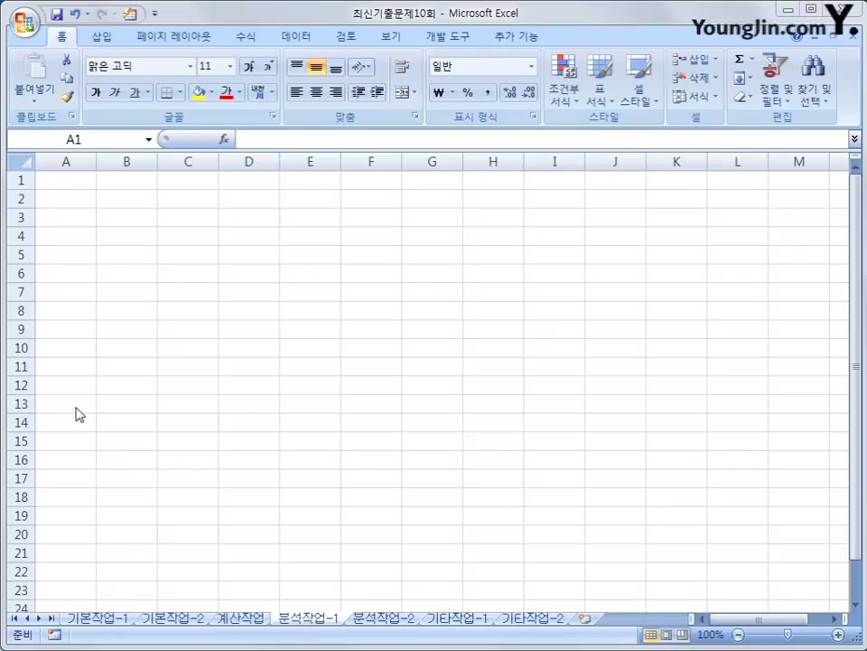
Step: Start a Microsoft Query import at cell B5 using MS Access Database as the data source
left_click(132, 254)
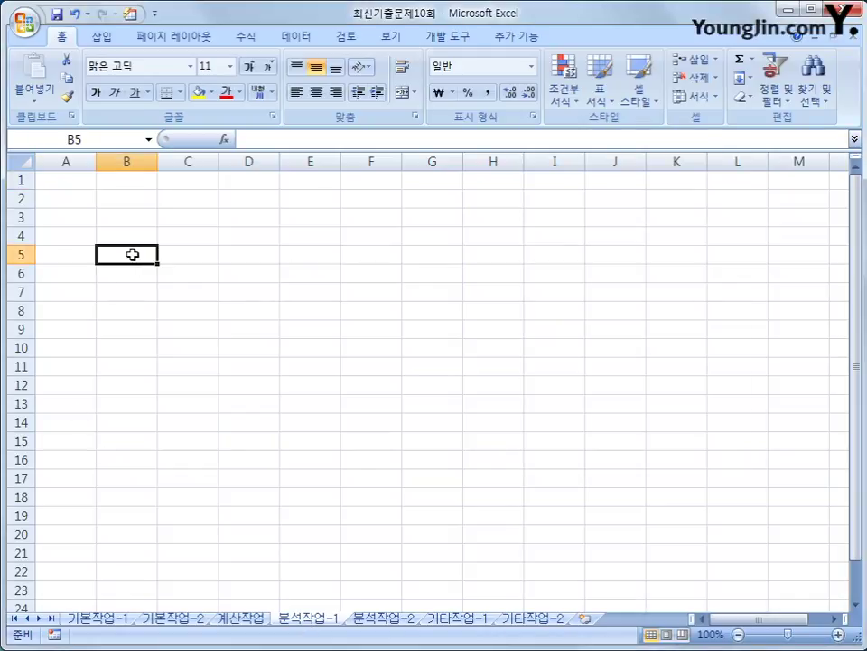
left_click(291, 37)
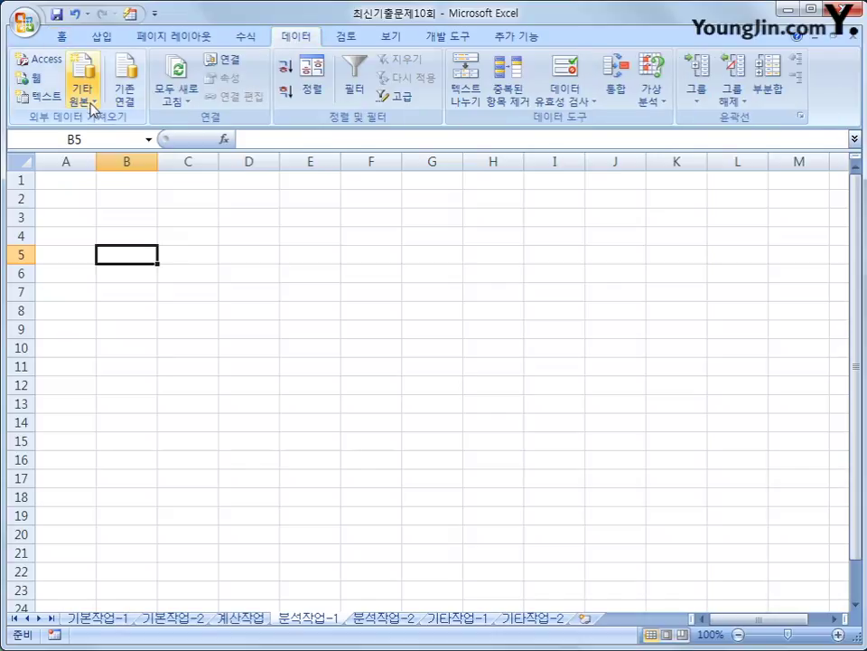
left_click(91, 106)
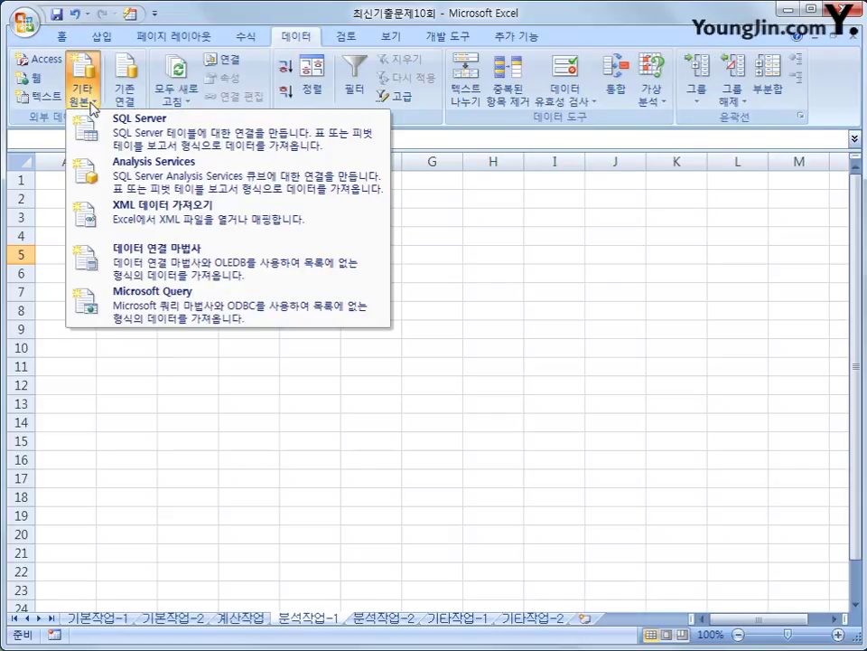
left_click(157, 311)
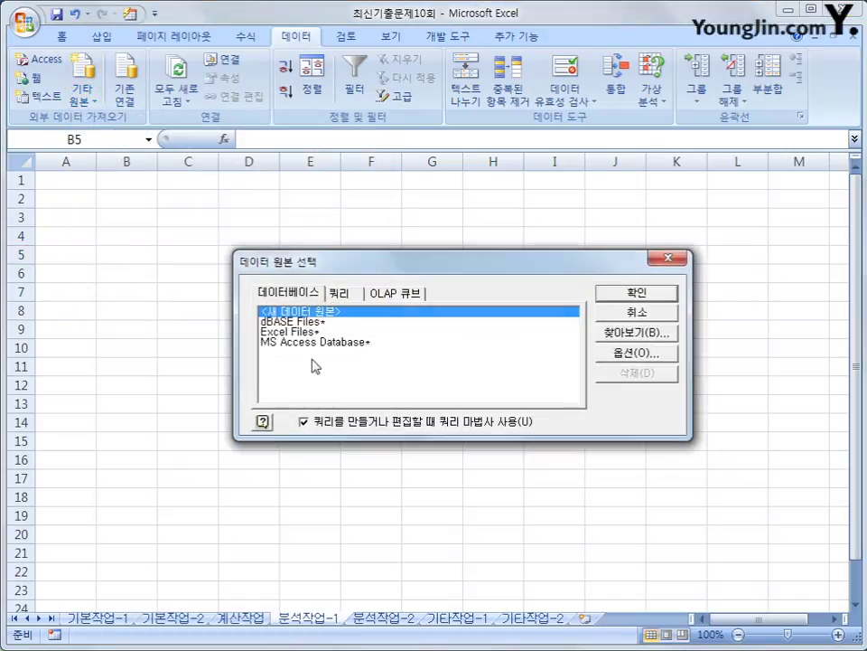
left_click(350, 343)
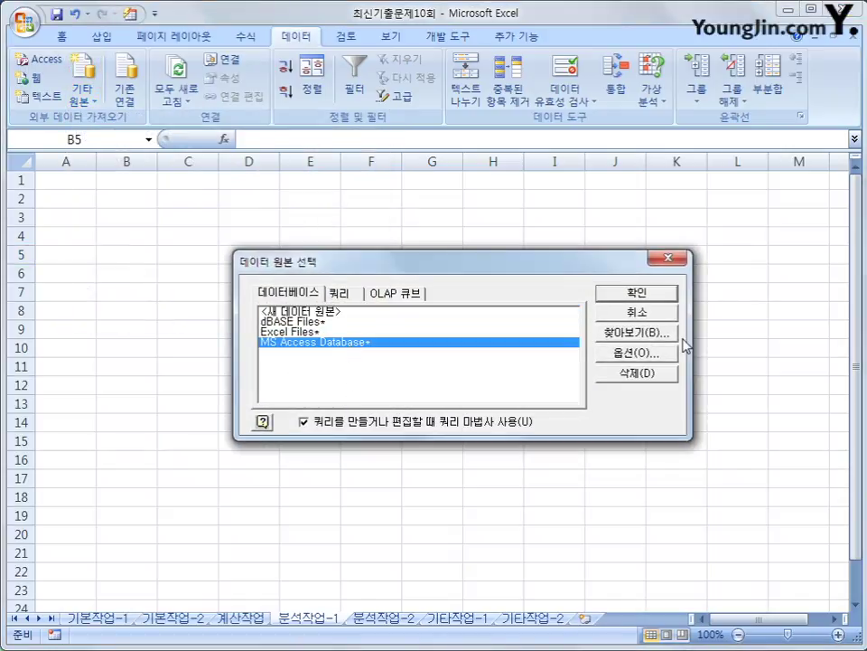
left_click(637, 292)
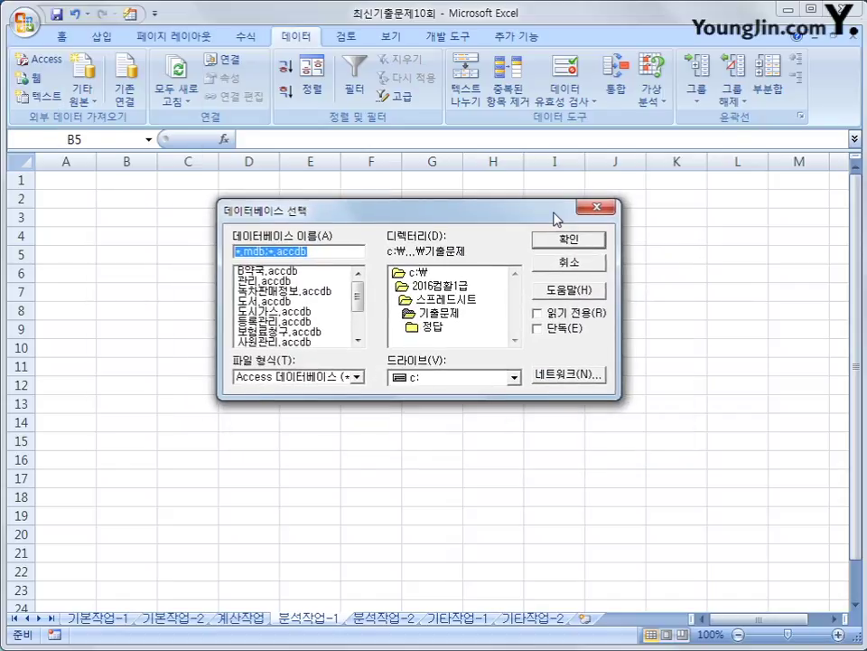
Step: Connect the query to the 장난감렌탈.accdb database in the 기출문제 folder
left_click_drag(359, 297, 359, 315)
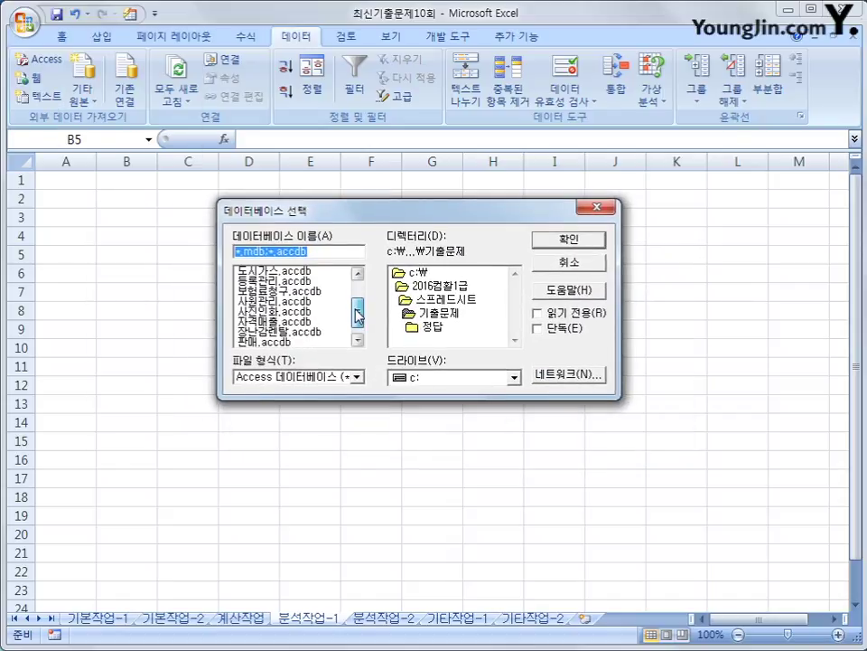
left_click(280, 331)
left_click(549, 240)
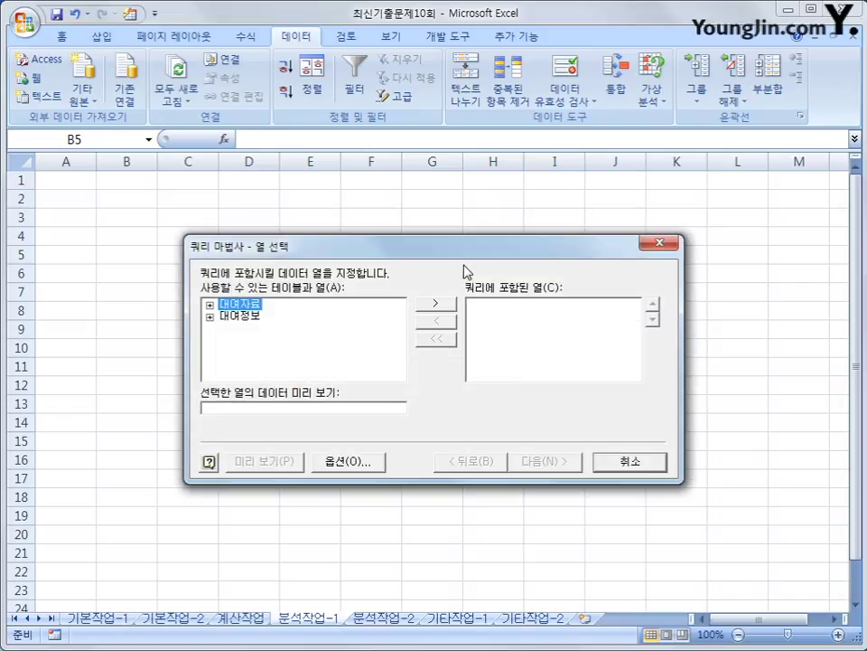
Step: Include the columns 회원구분, 대여일자, 분류명 and 총대여료 from the 대여정보 table in the query
left_click(241, 316)
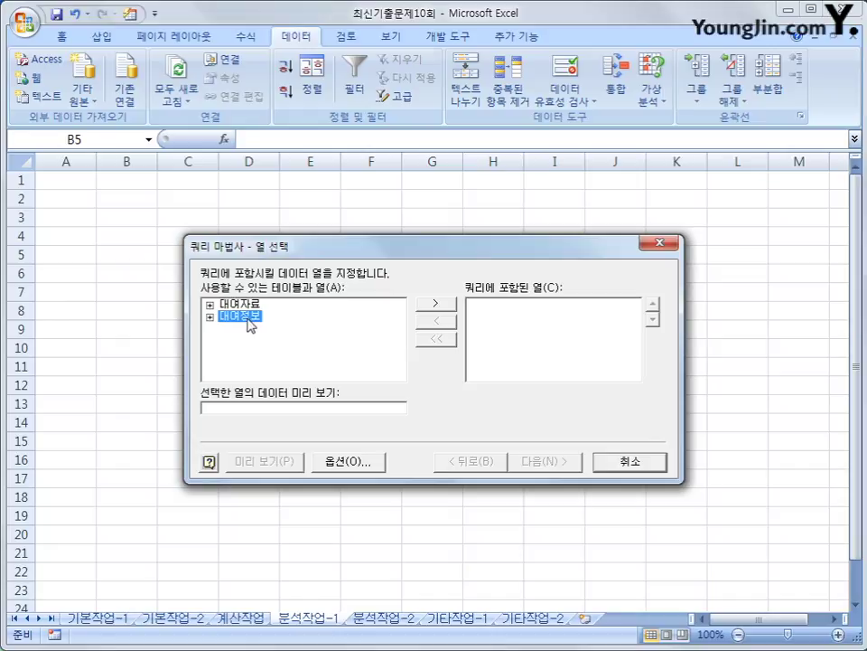
double_click(246, 318)
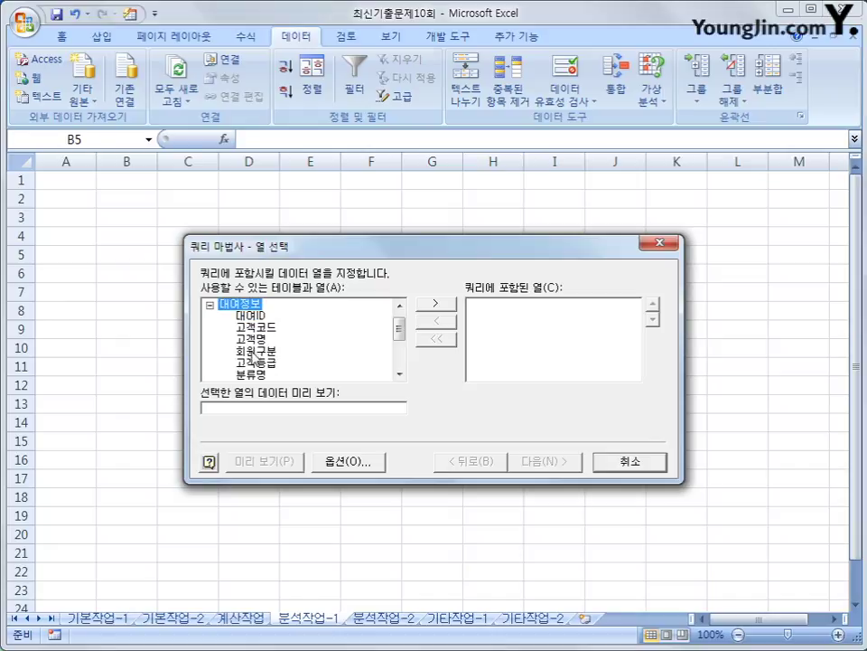
left_click(255, 351)
double_click(254, 352)
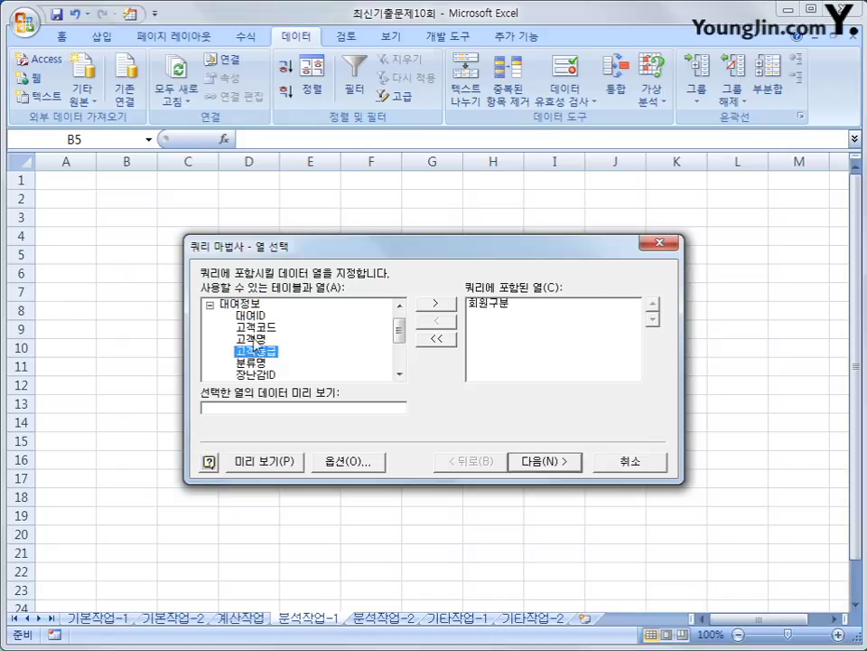
left_click_drag(395, 329, 397, 339)
double_click(264, 364)
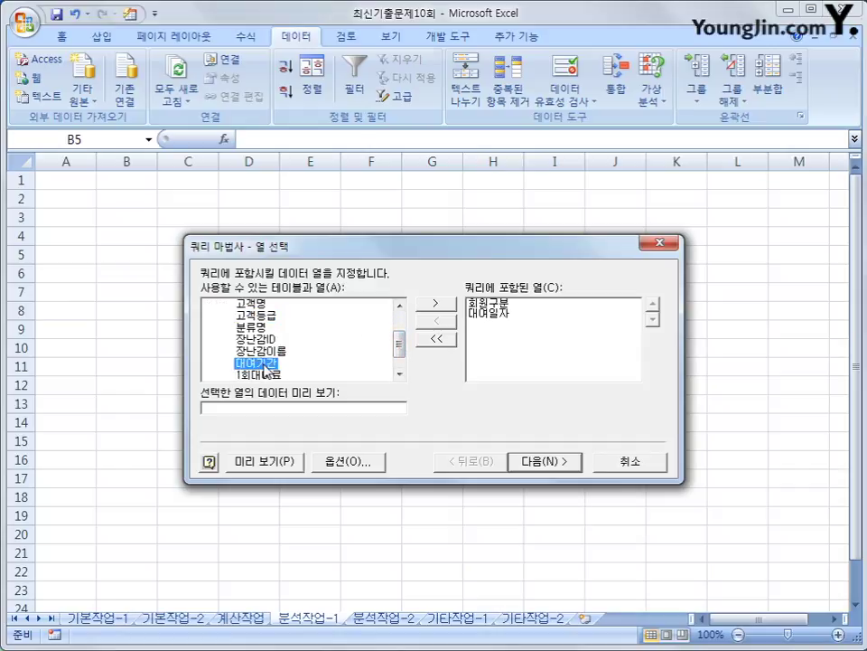
left_click(249, 328)
double_click(249, 328)
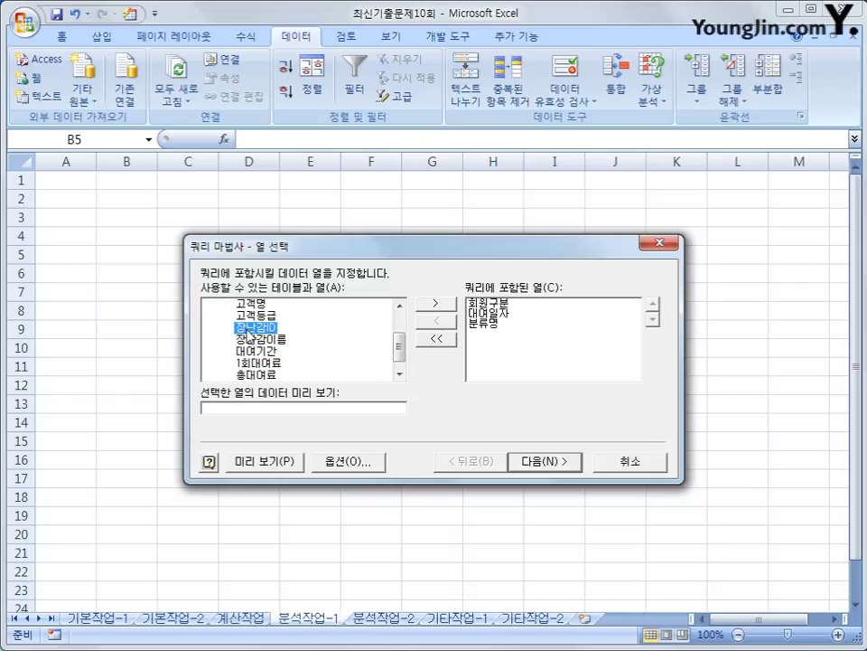
double_click(266, 375)
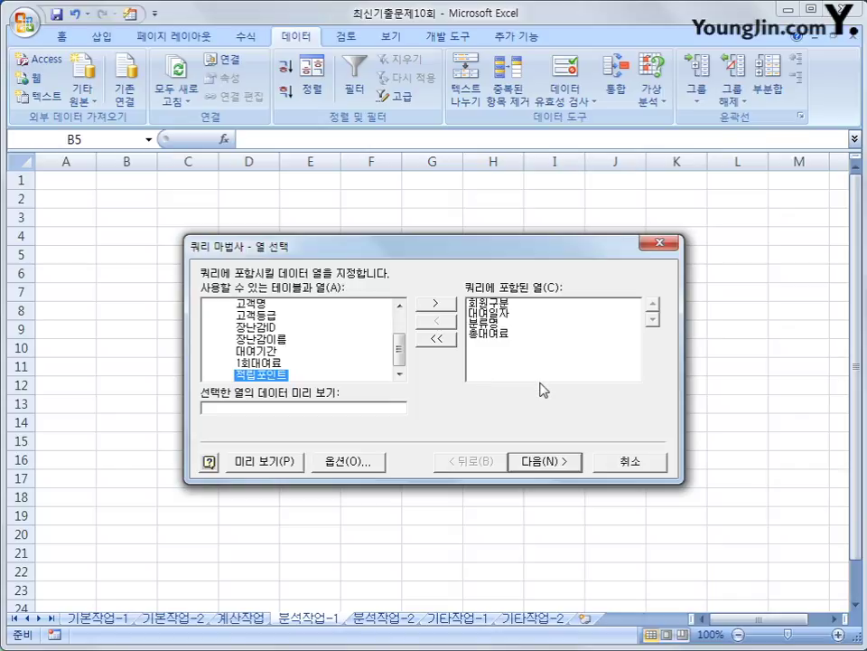
left_click(551, 465)
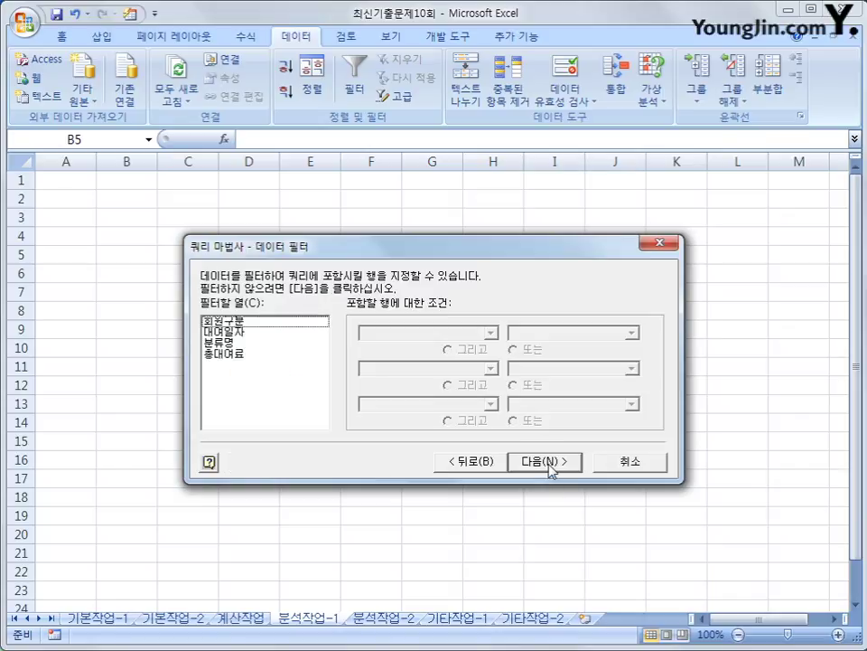
Step: Finish the query without filtering or sorting and import the data as a PivotTable report at B5 of the existing worksheet
left_click(550, 467)
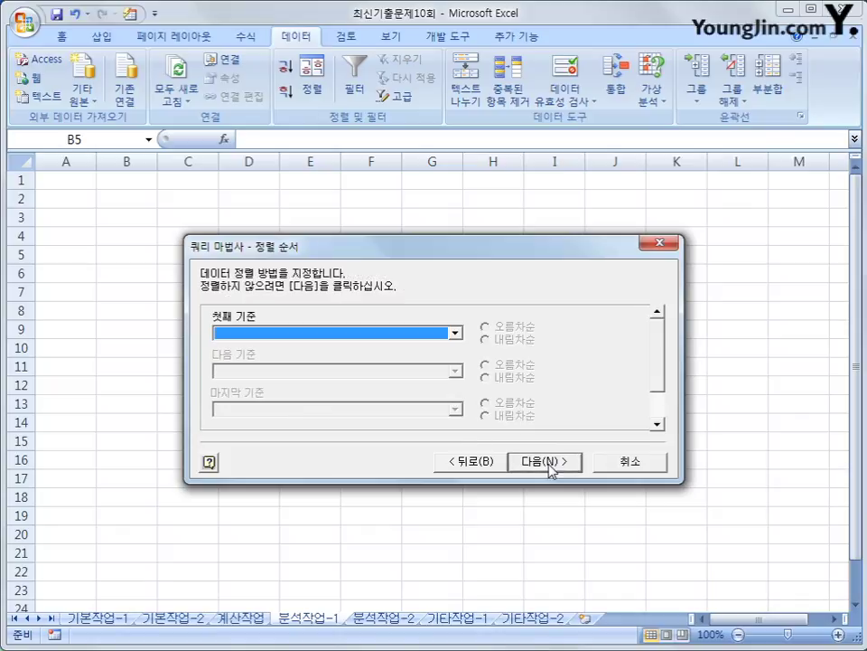
left_click(549, 465)
left_click(548, 466)
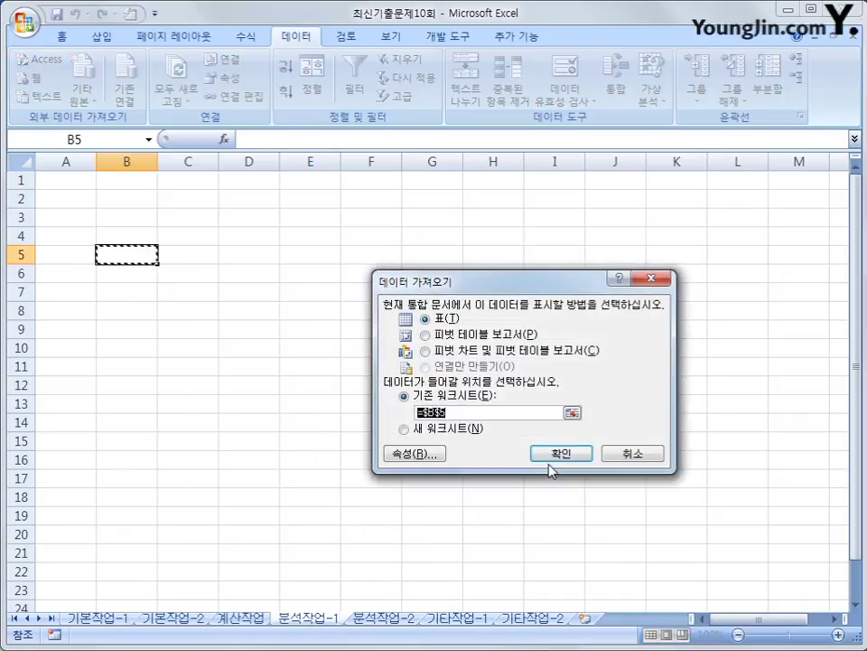
left_click(438, 336)
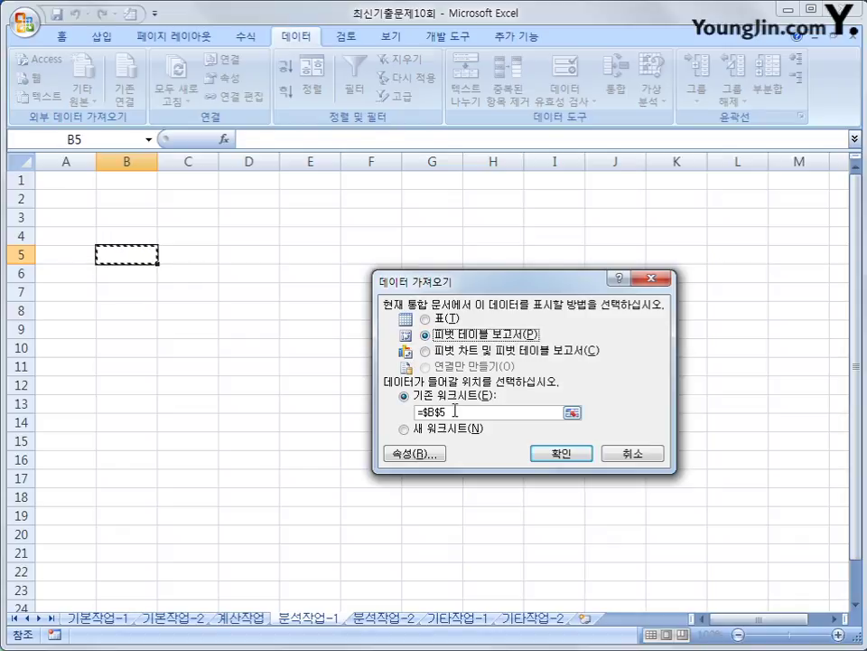
left_click(555, 456)
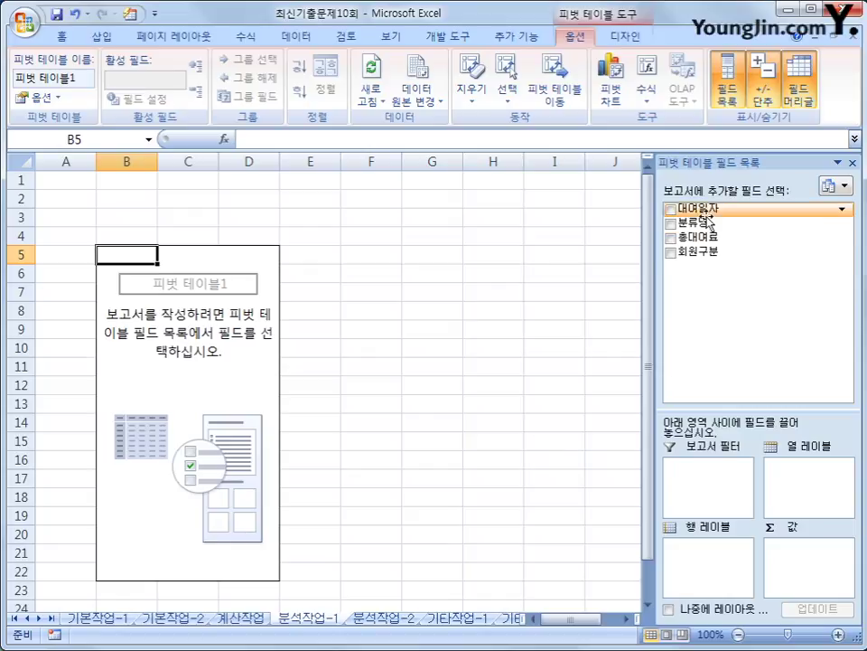
Step: Lay out the pivot table with 회원구분 as report filter, 대여일자 as rows, 분류명 as columns and 총대여료 as values
left_click_drag(697, 252, 702, 478)
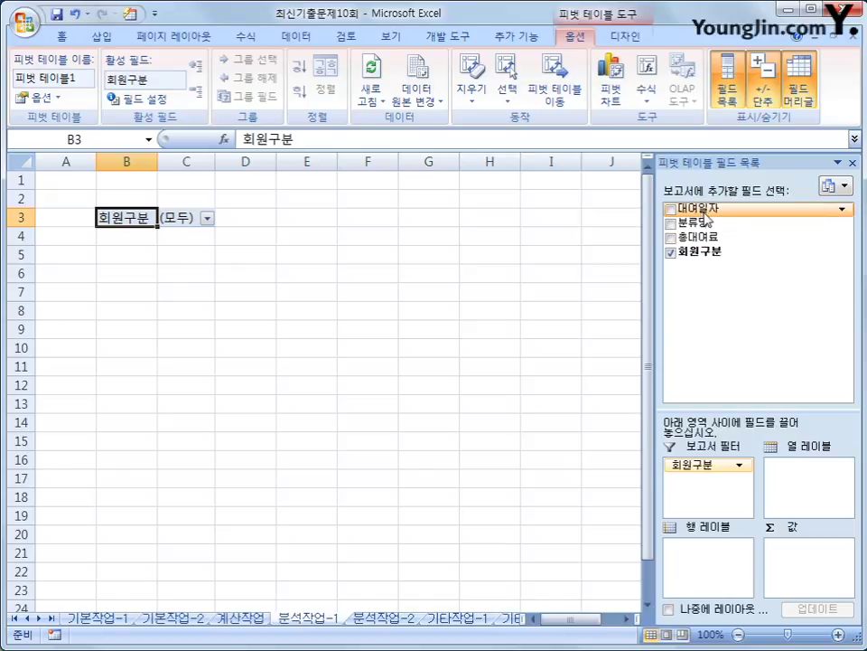
left_click_drag(707, 215, 703, 562)
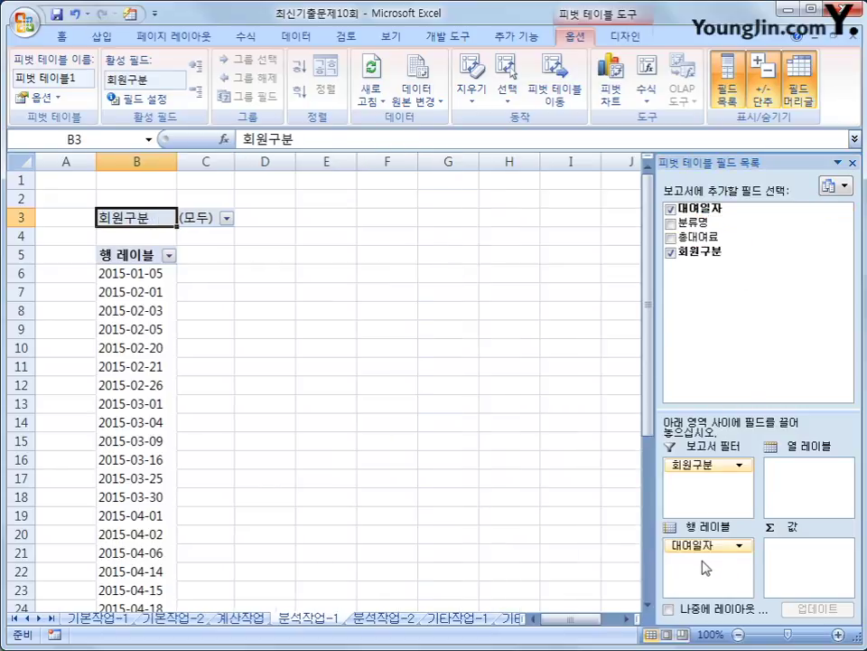
left_click_drag(709, 222, 811, 488)
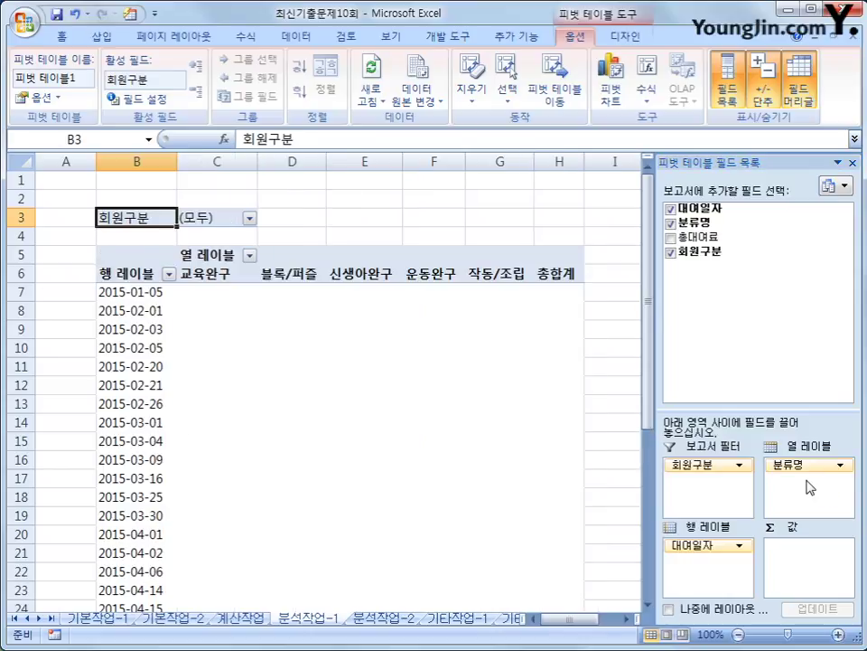
left_click_drag(700, 237, 807, 555)
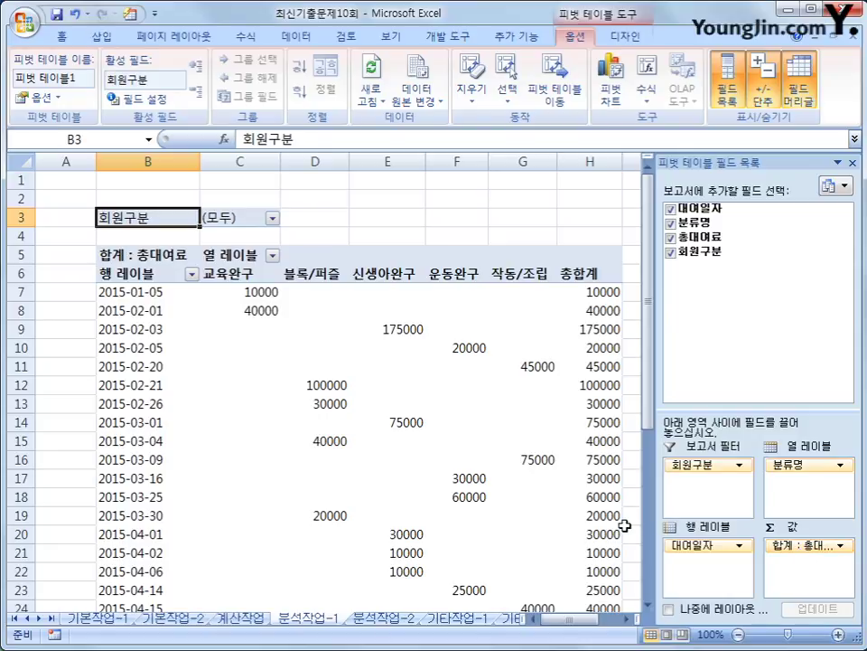
Step: Set the pivot table's report layout to tabular form and check the row and column field headers
left_click(152, 272)
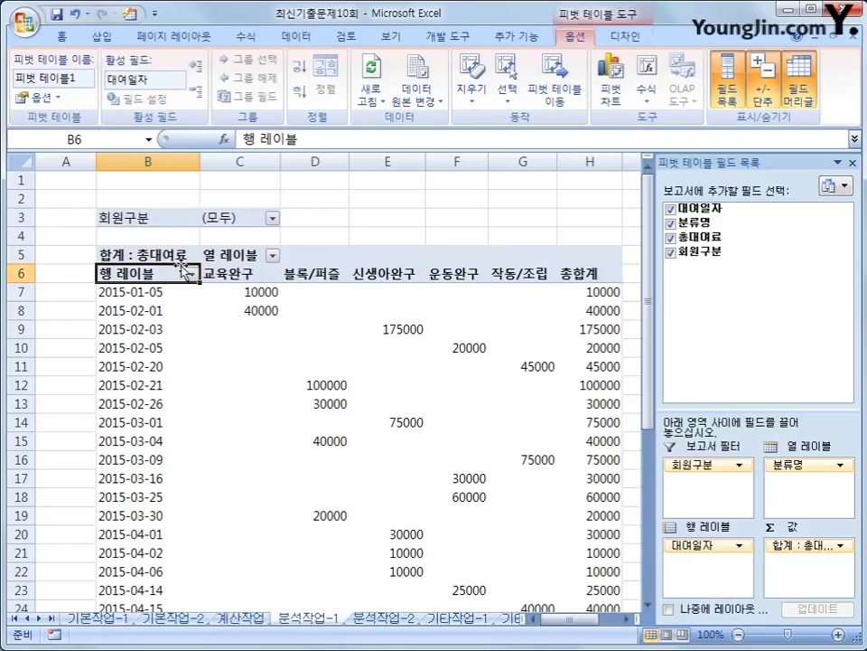
left_click(223, 259)
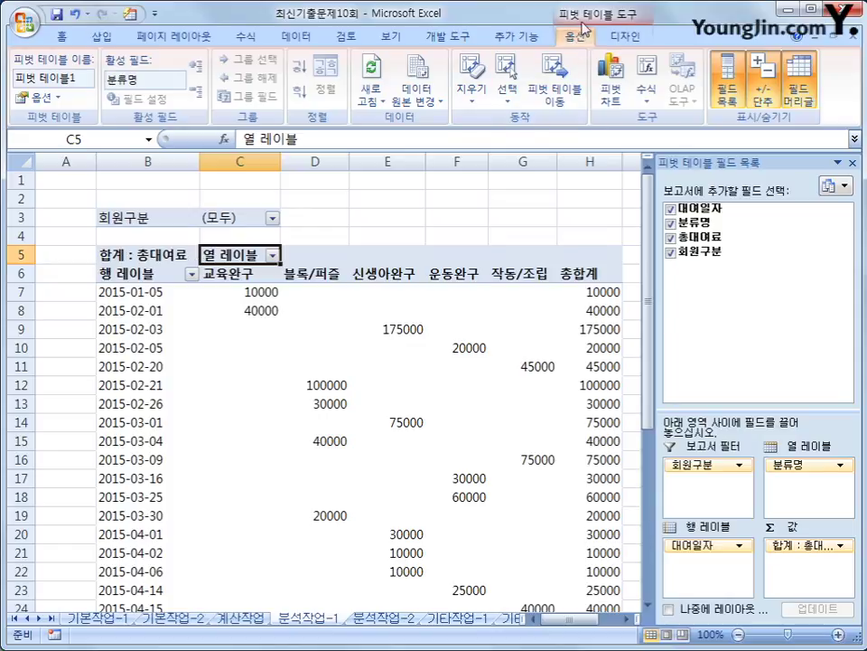
left_click(619, 41)
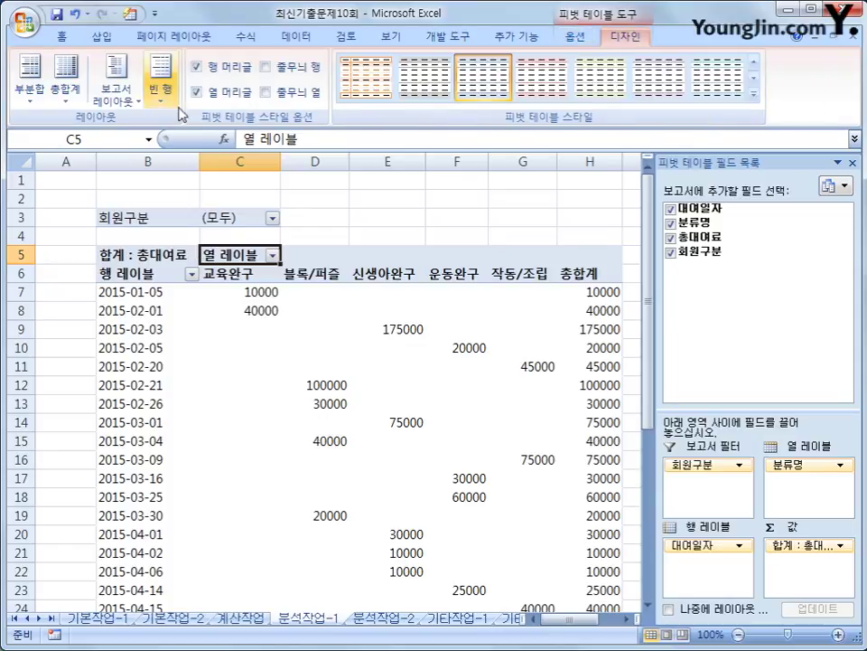
left_click(134, 102)
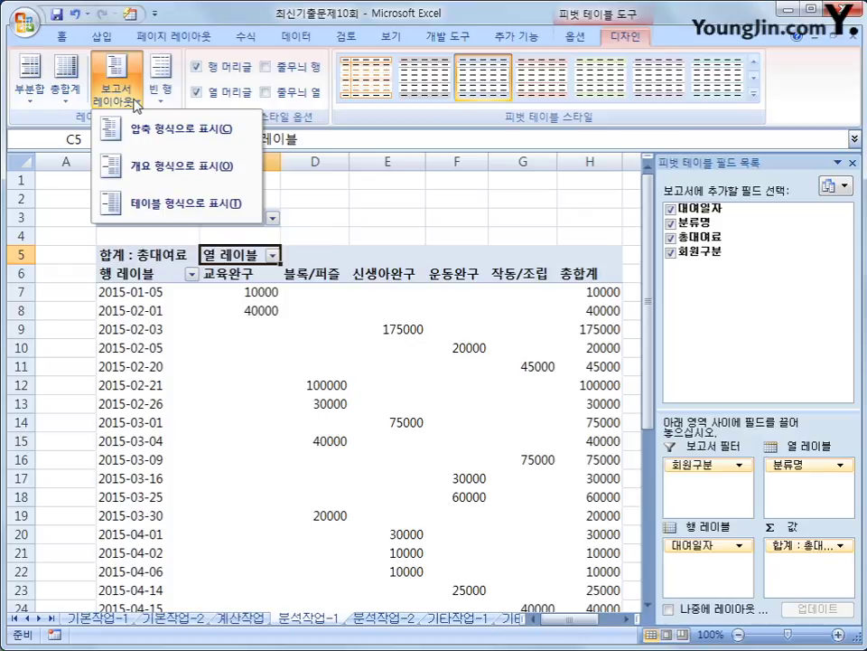
left_click(153, 210)
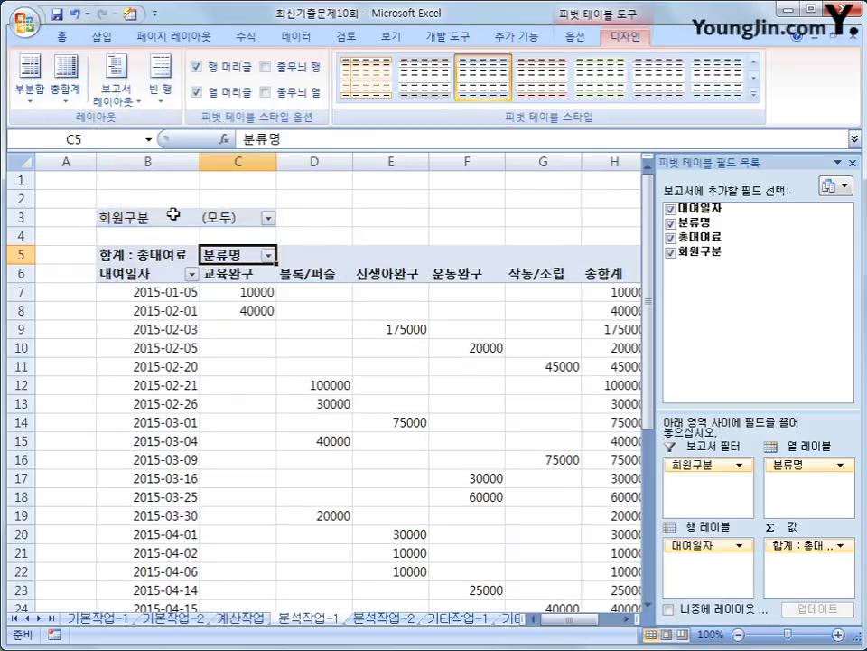
left_click(138, 275)
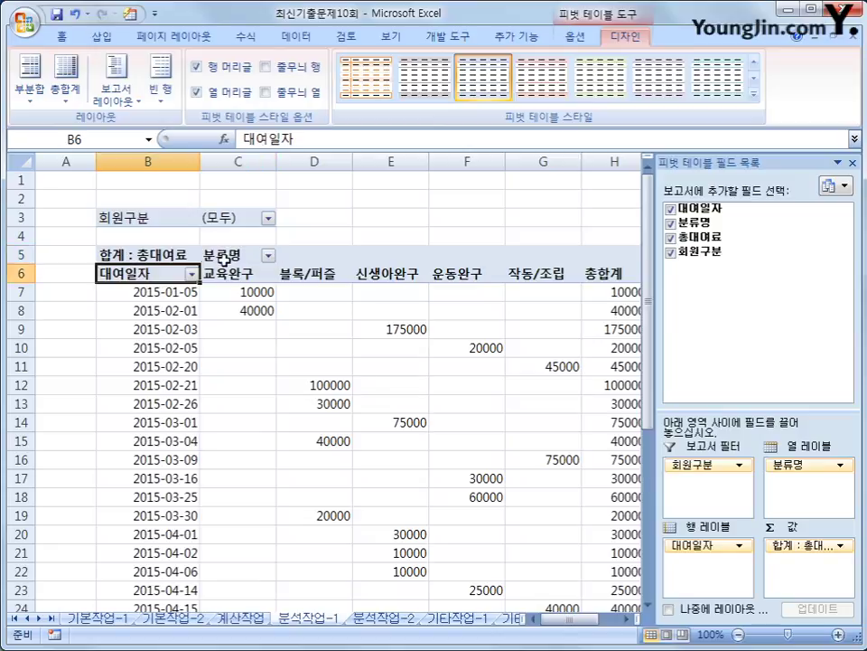
left_click(260, 255)
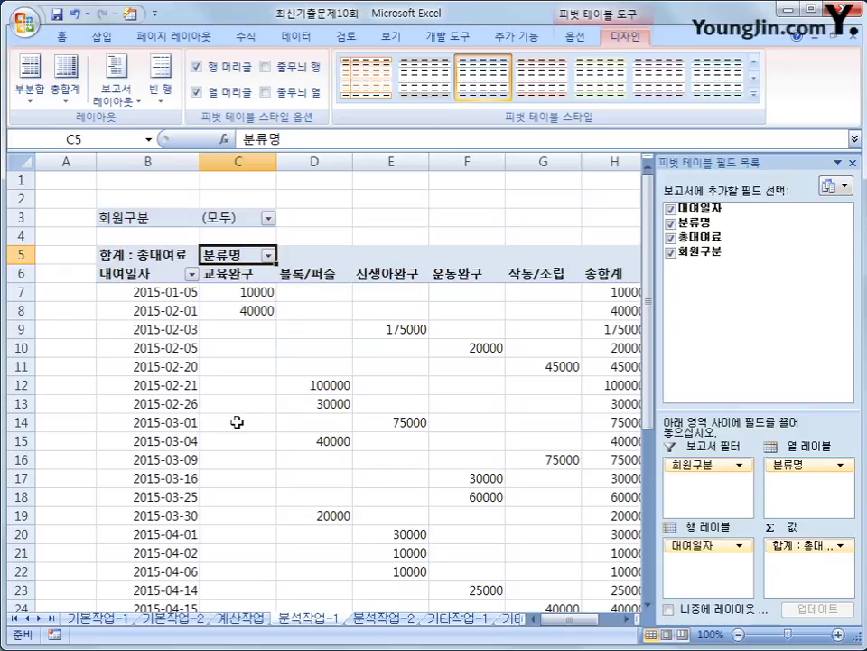
Step: Group the 대여일자 row field by month (월)
left_click(149, 272)
right_click(149, 272)
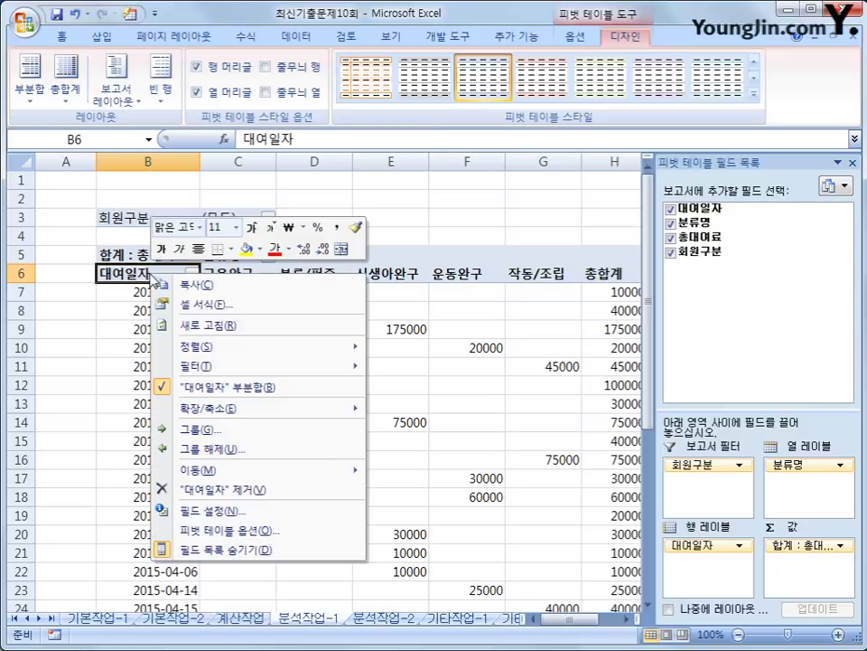
left_click(252, 432)
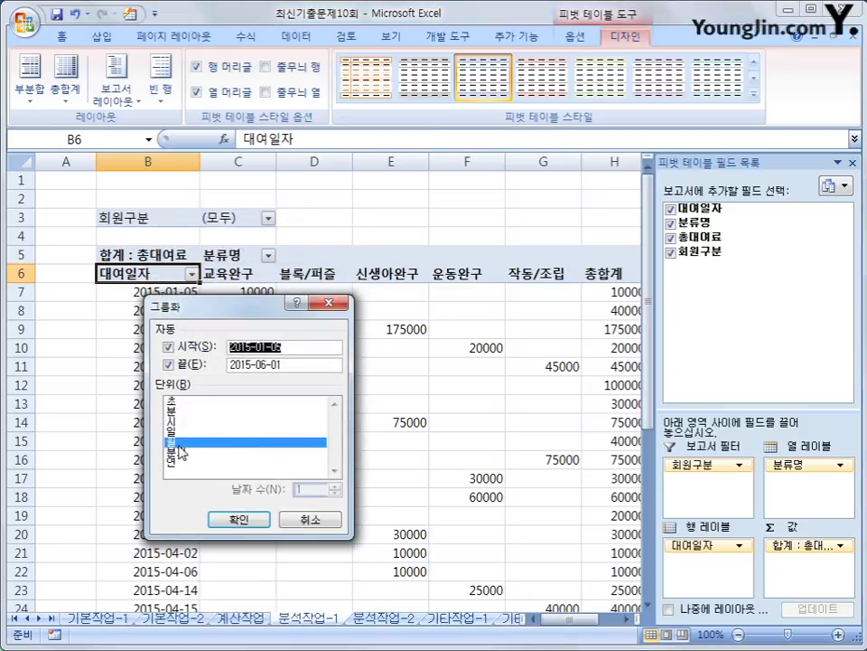
left_click(239, 520)
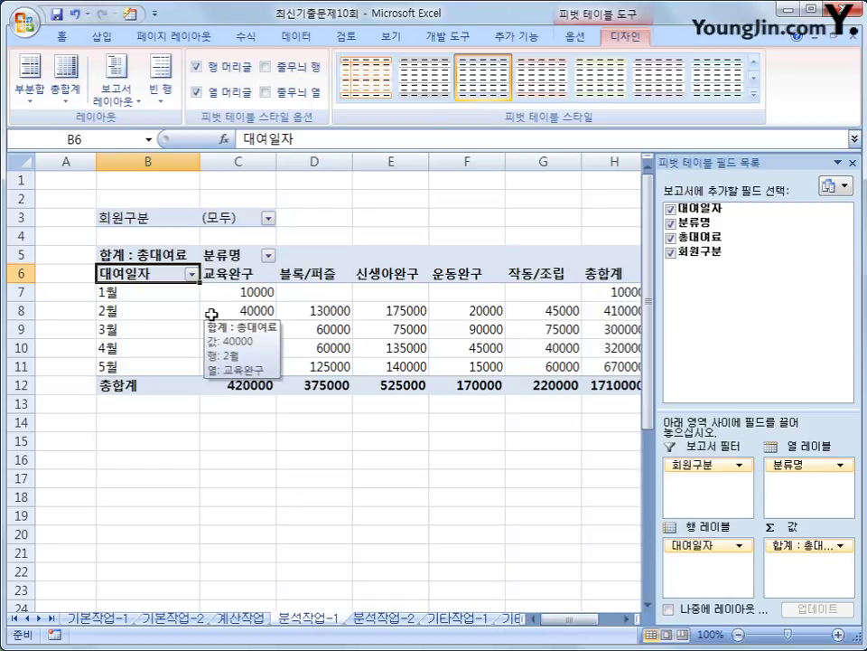
Step: Apply the 표 1 AutoFormat to the pivot table and deselect it
left_click(129, 15)
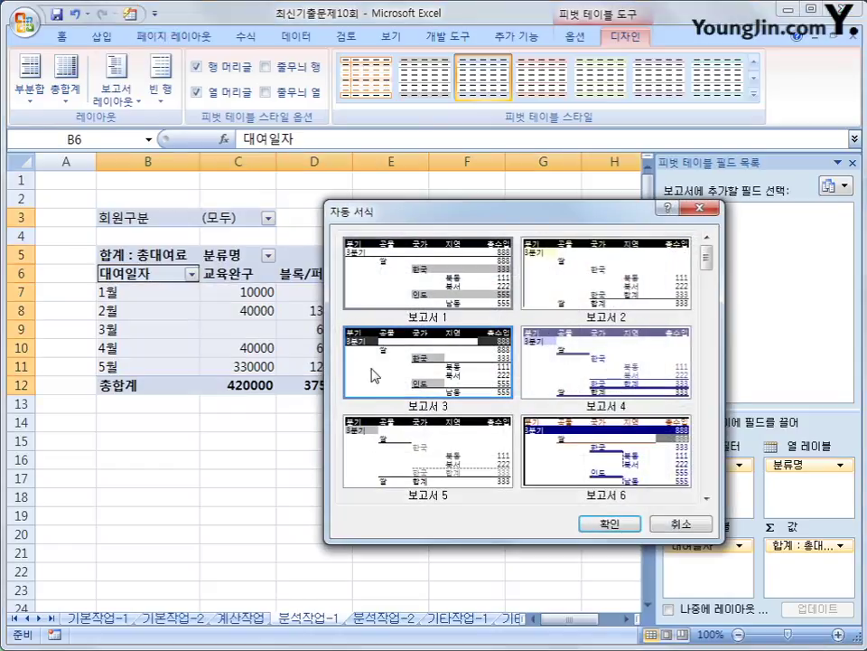
left_click_drag(707, 259, 712, 341)
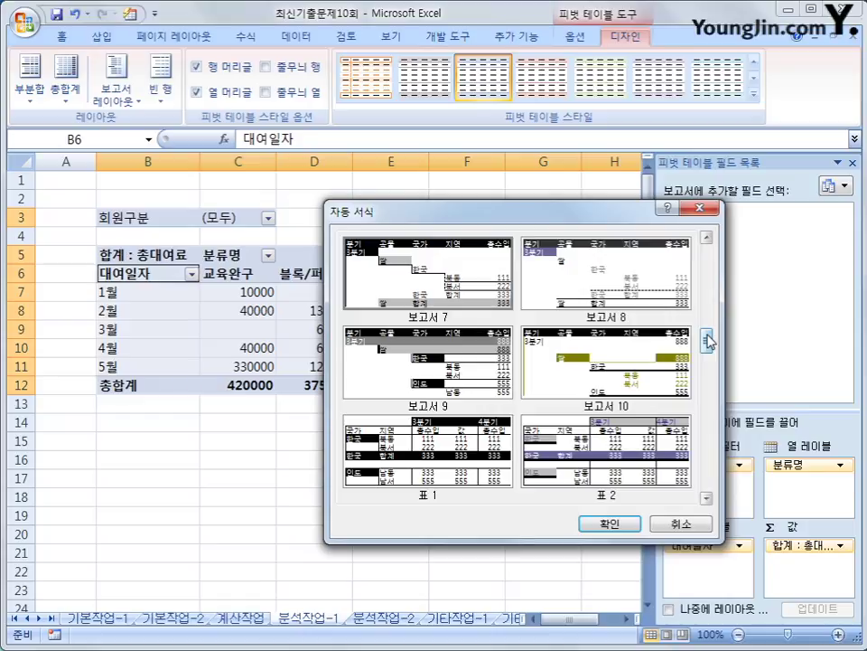
left_click(421, 488)
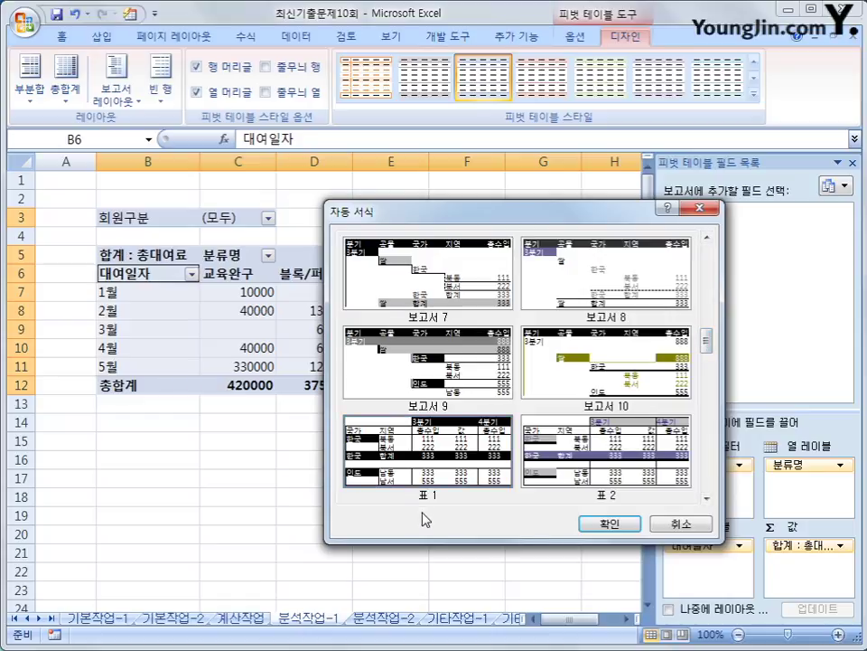
left_click(612, 524)
left_click(495, 532)
left_click(619, 527)
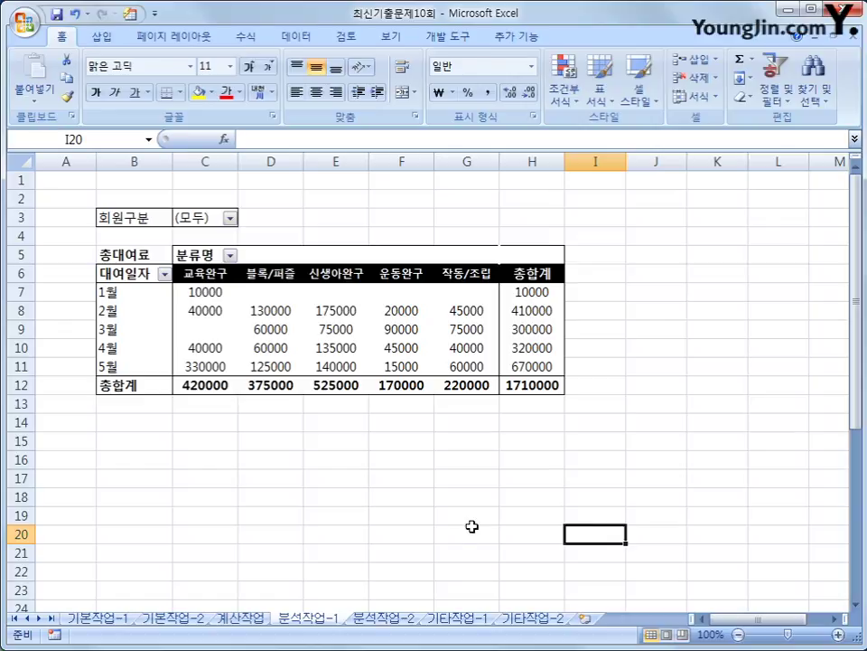
Step: On sheet 분석작업-2, start recording a macro named 우수고객보기 in the current workbook with cell A1 selected
left_click(390, 617)
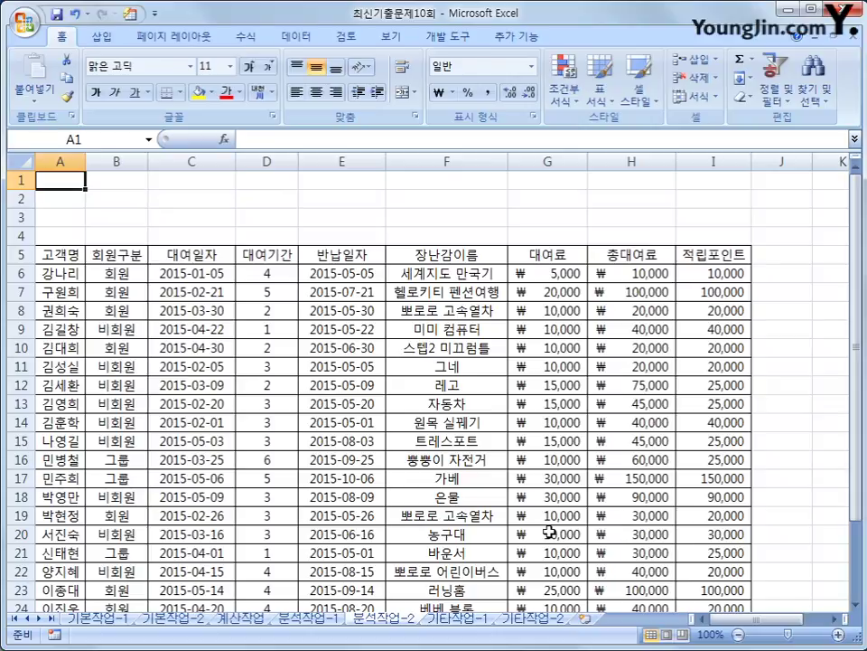
left_click(730, 180)
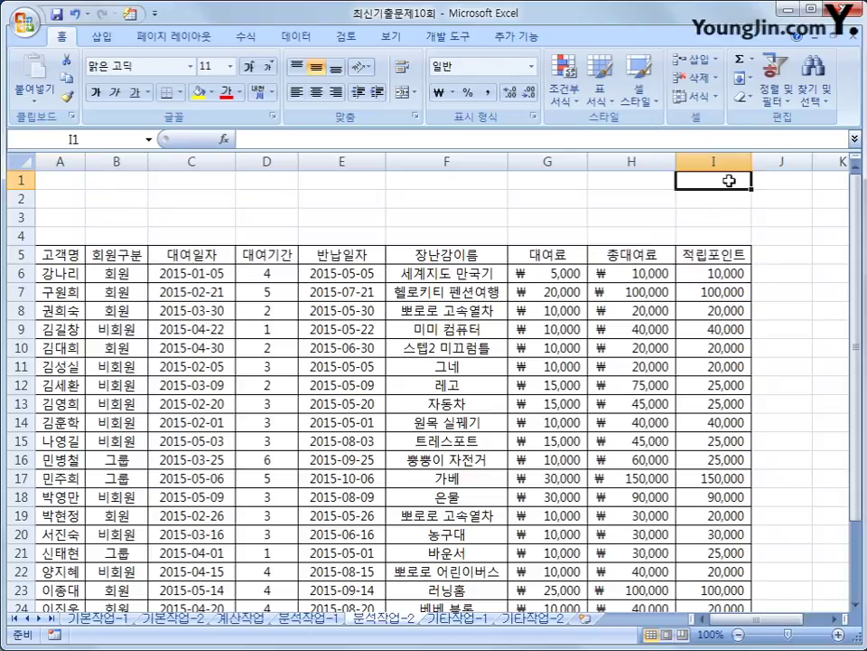
left_click(154, 180)
left_click(95, 177)
left_click(78, 177)
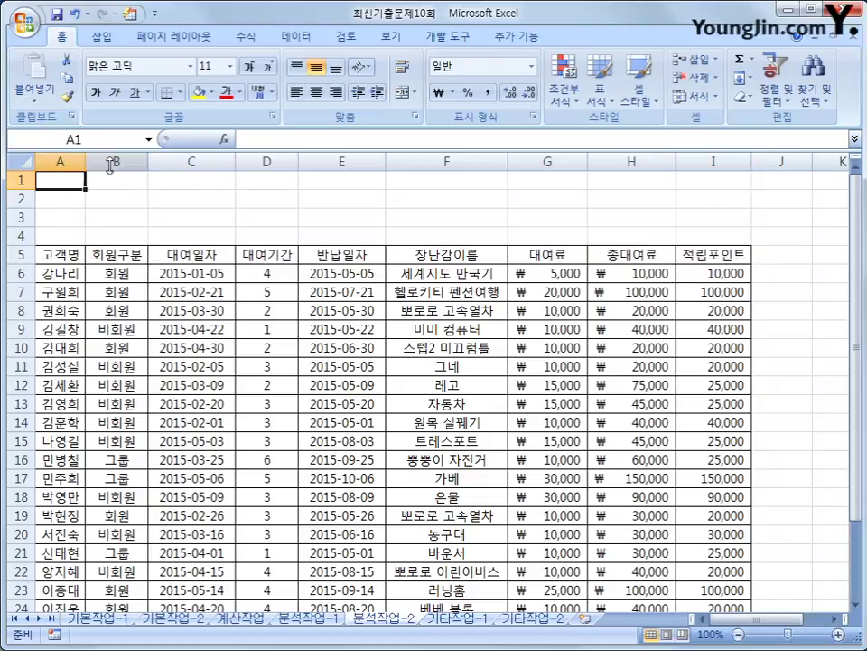
left_click(448, 36)
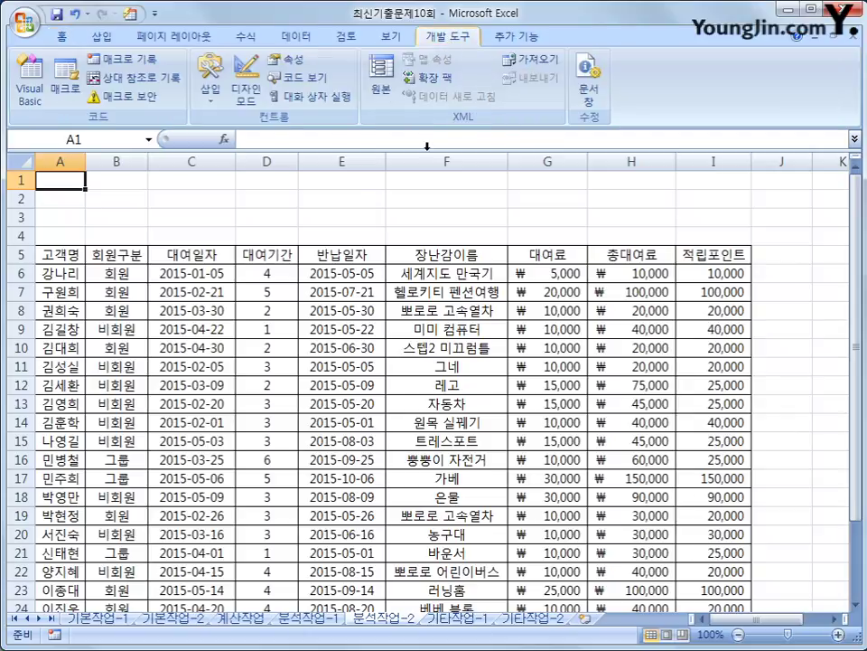
left_click(121, 59)
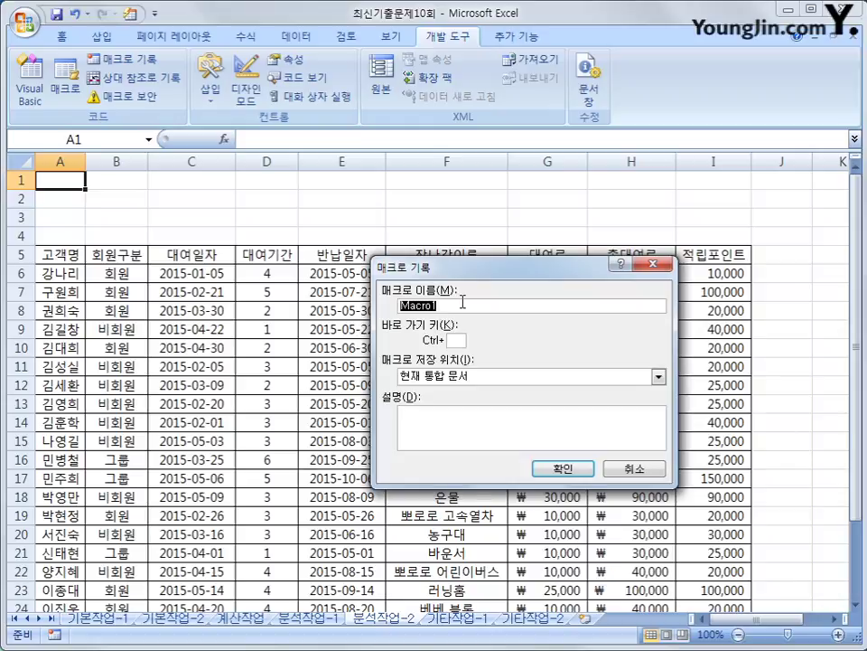
type("dn")
type("우수고객")
type("보기")
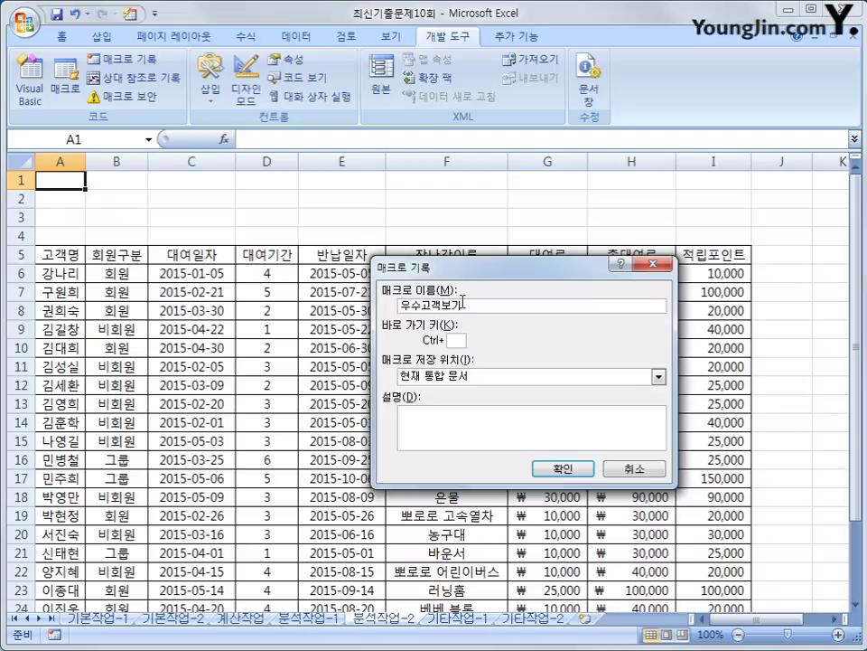
left_click(554, 473)
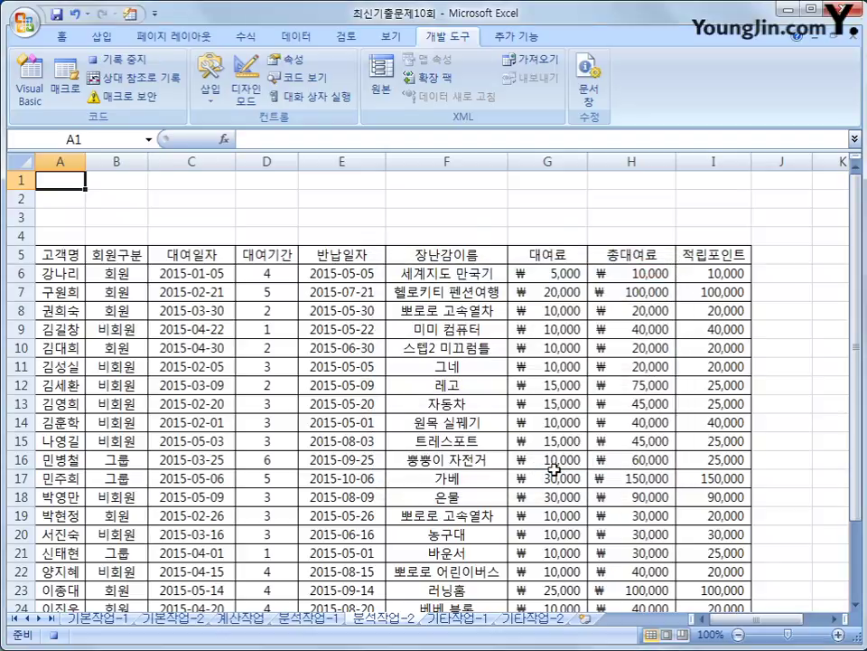
Step: Sort the rental table by 회원구분 in descending order
left_click(132, 254)
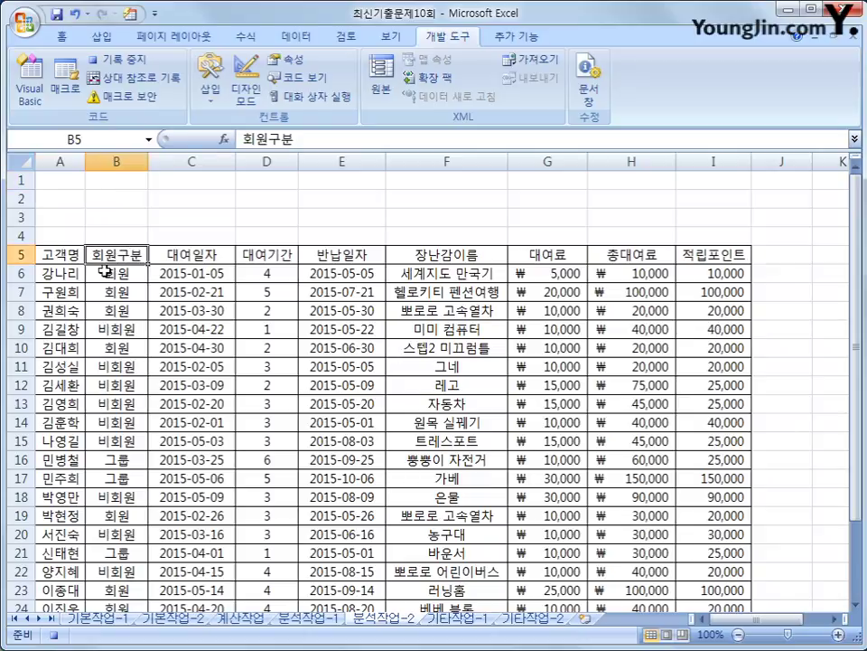
left_click(298, 37)
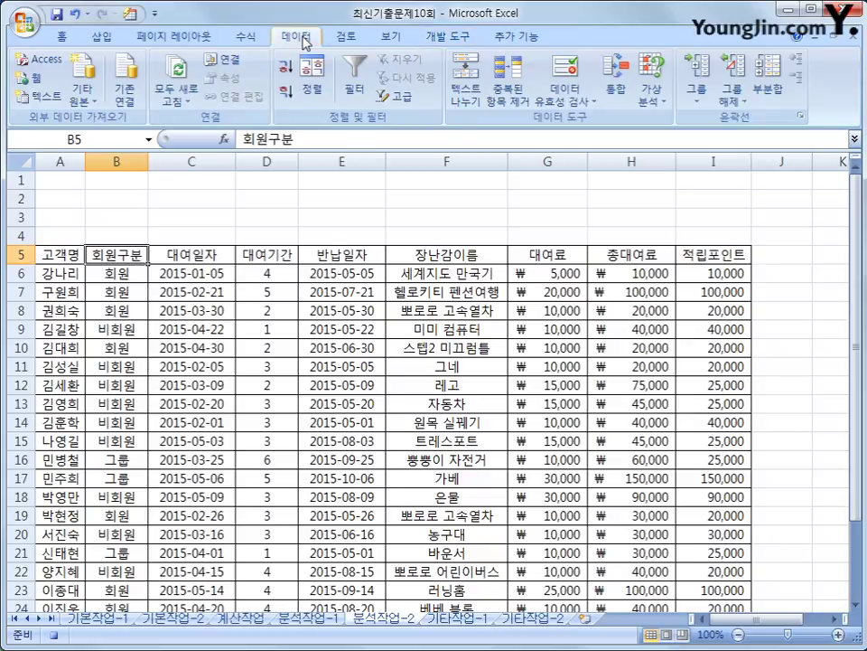
left_click(287, 92)
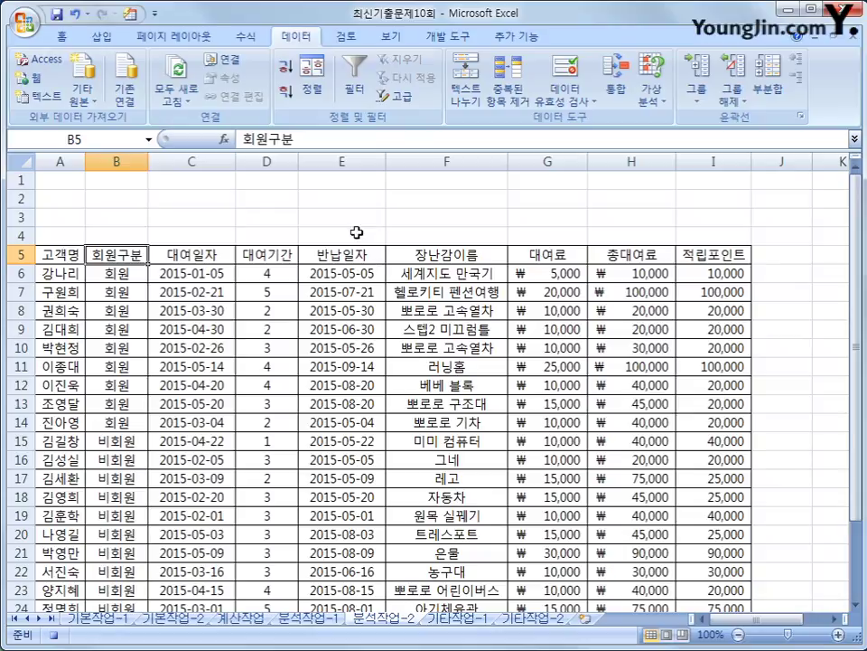
Step: AutoFilter the rental table to 적립포인트 values greater than or equal to 30000 and stop recording the macro
left_click(355, 79)
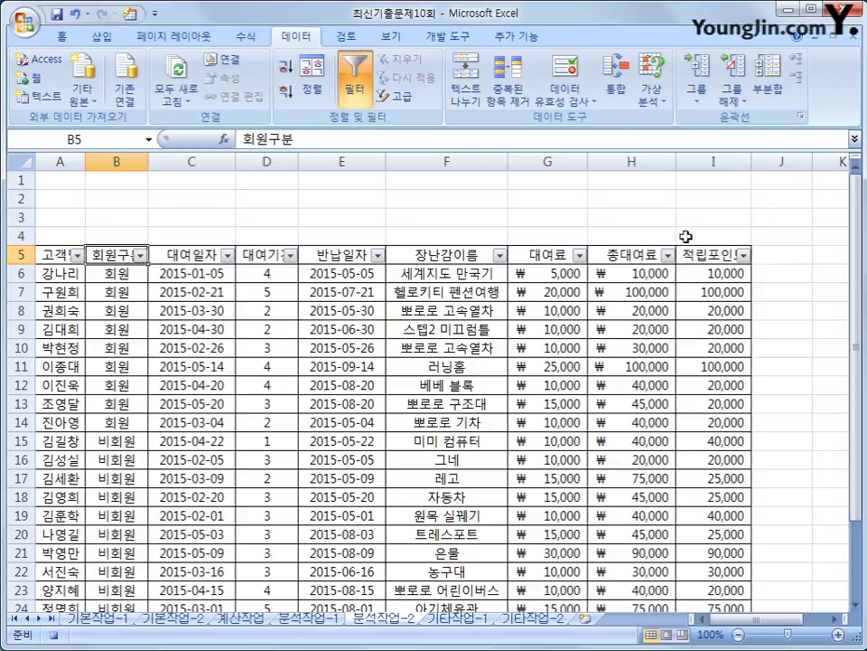
left_click(743, 256)
mouse_move(701, 379)
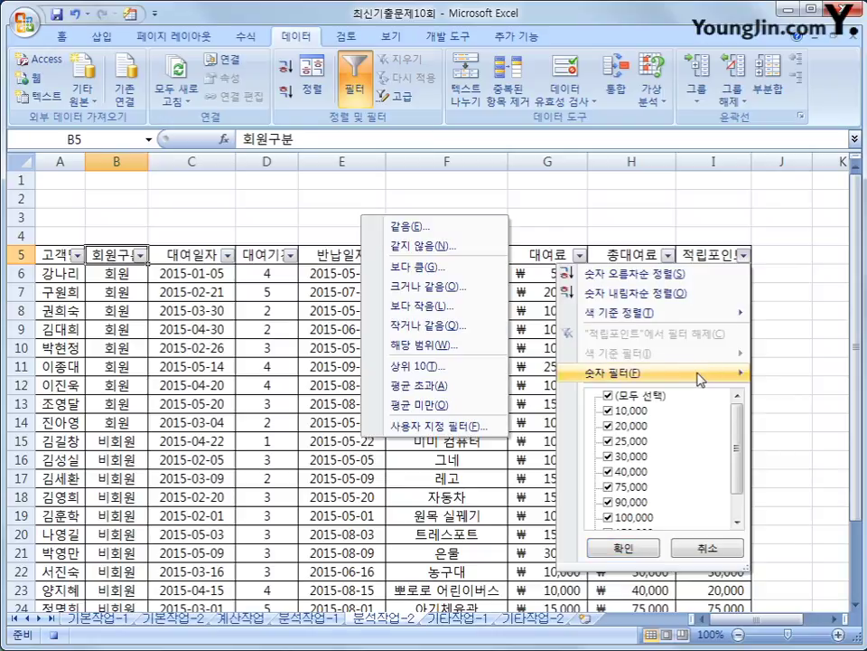
left_click(496, 289)
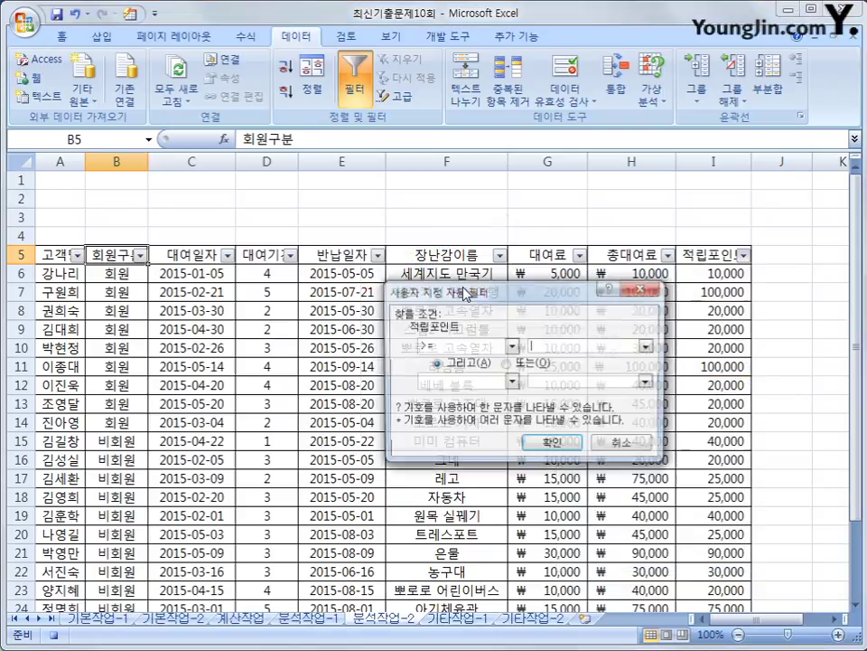
type("30000")
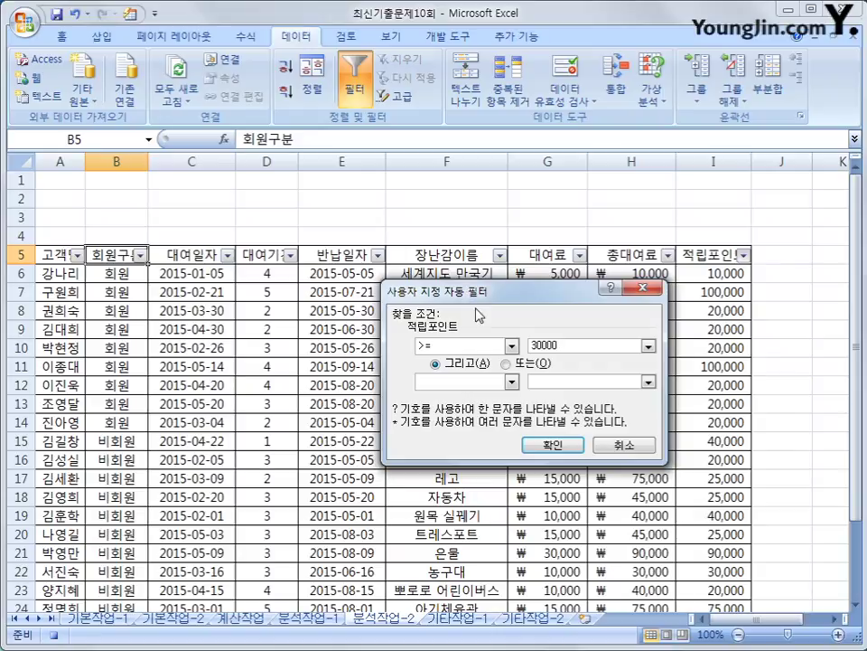
left_click(540, 443)
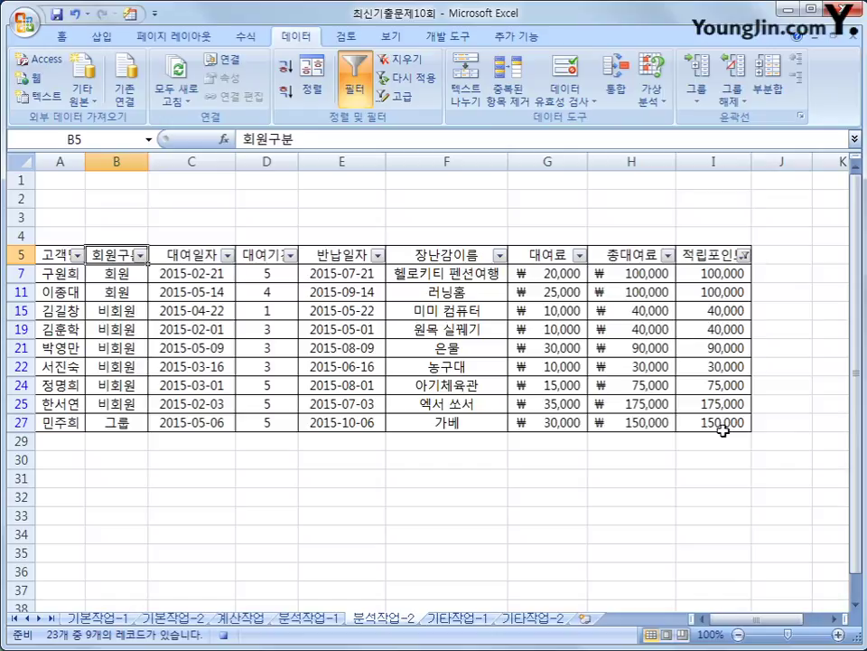
left_click(447, 40)
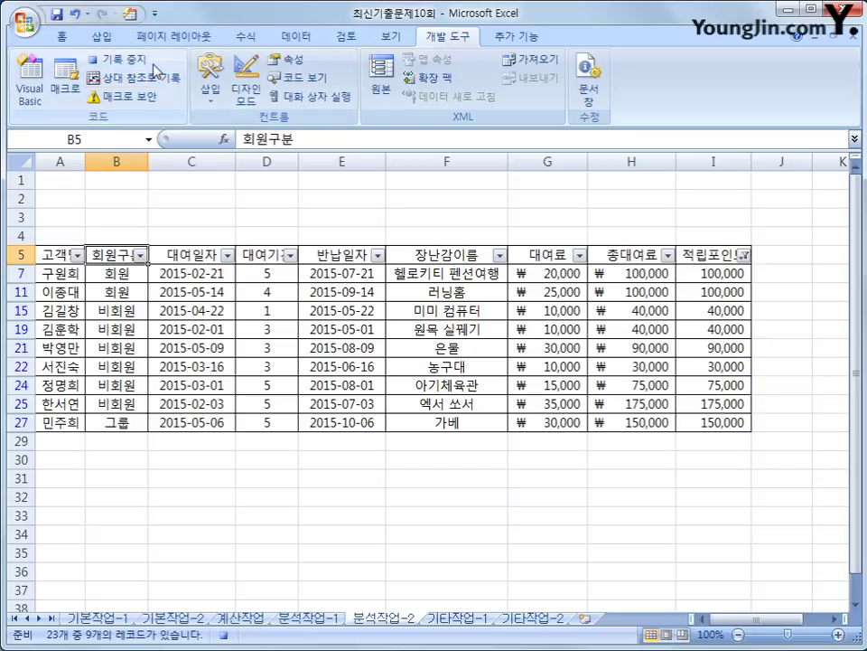
left_click(115, 58)
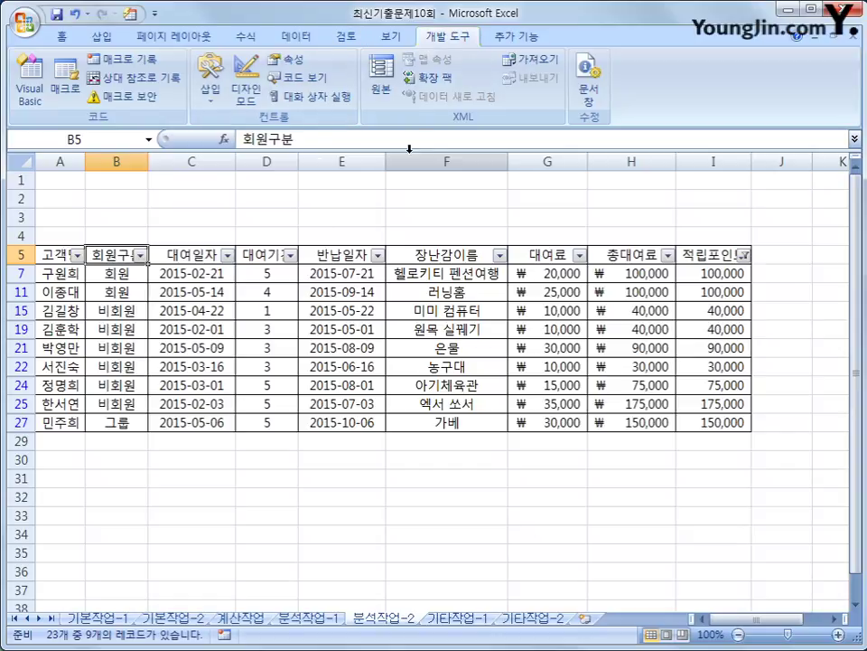
Step: Insert a form control button over cells F2:F3 and assign the 우수고객보기 macro to it
left_click(210, 88)
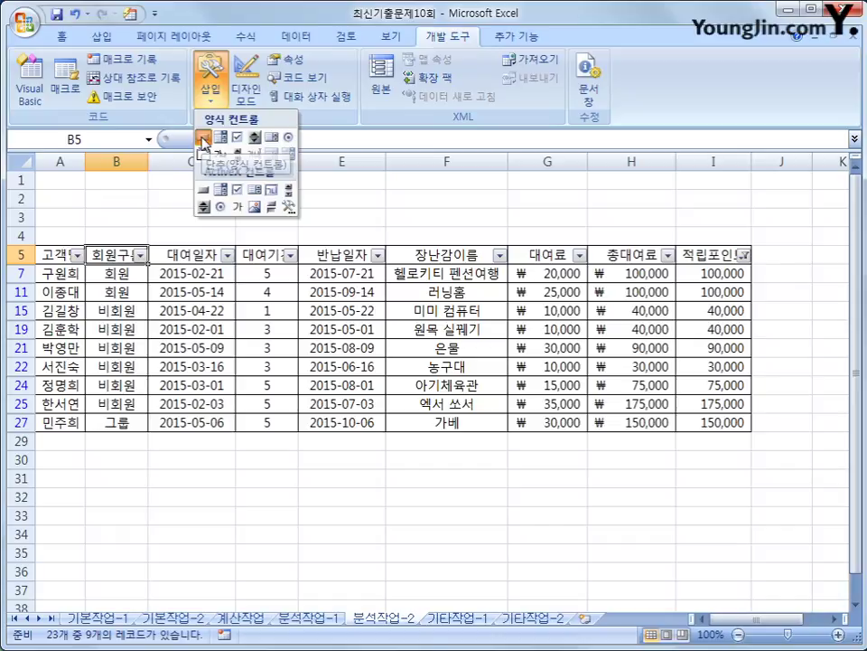
left_click(204, 139)
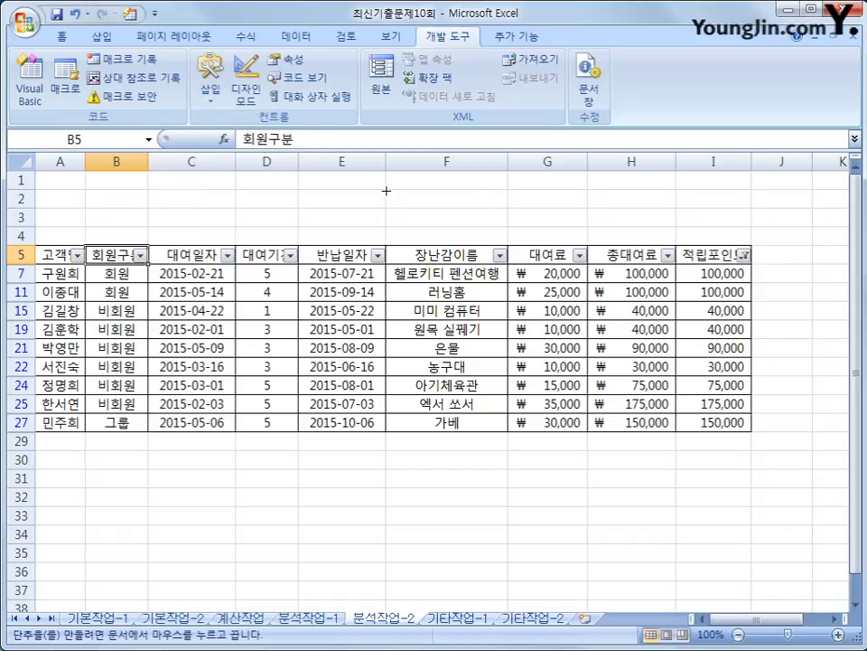
left_click_drag(386, 190, 476, 221)
left_click(406, 291)
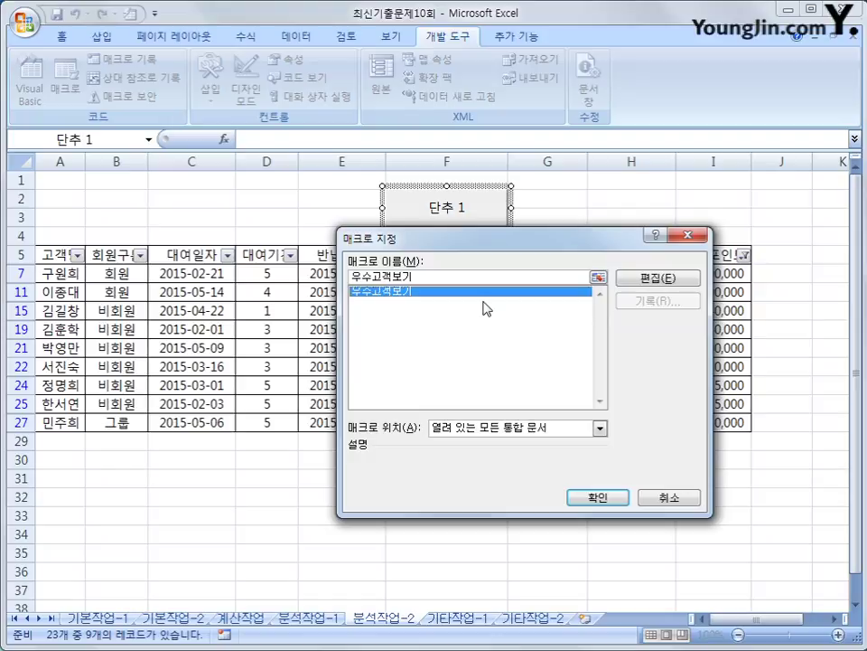
left_click(592, 498)
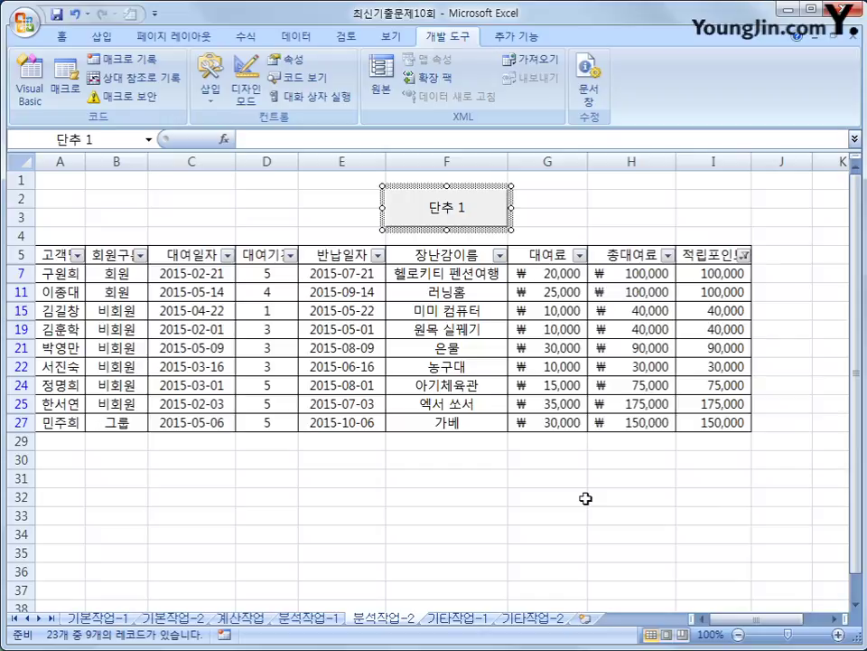
Step: Label the new button 우수고객보기 and deselect it
type("우수고객보")
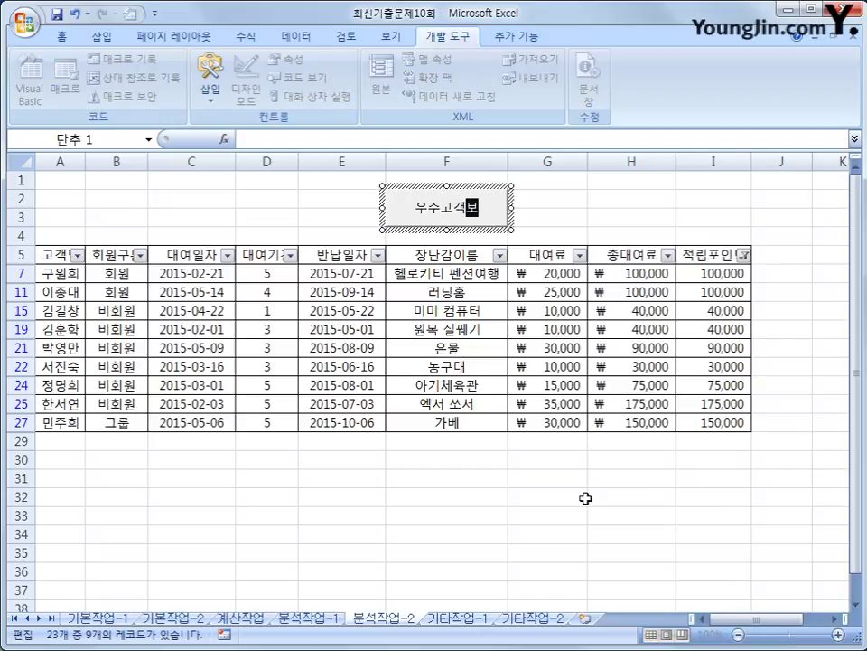
type("기")
left_click(586, 498)
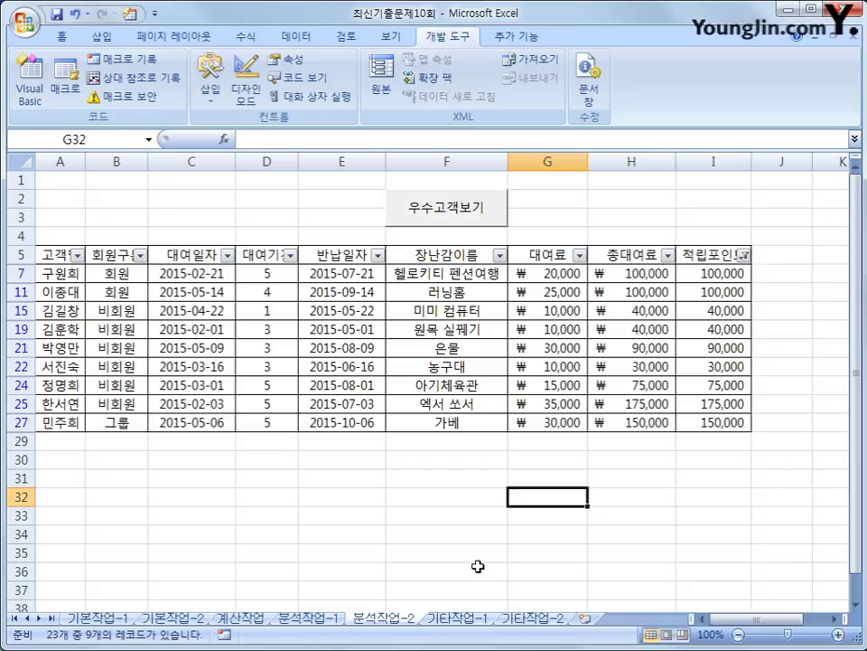
Step: On sheet 기타작업-1, change the chart's 총대여건수 series to the first 세로 막대형 (clustered column) type
left_click(466, 620)
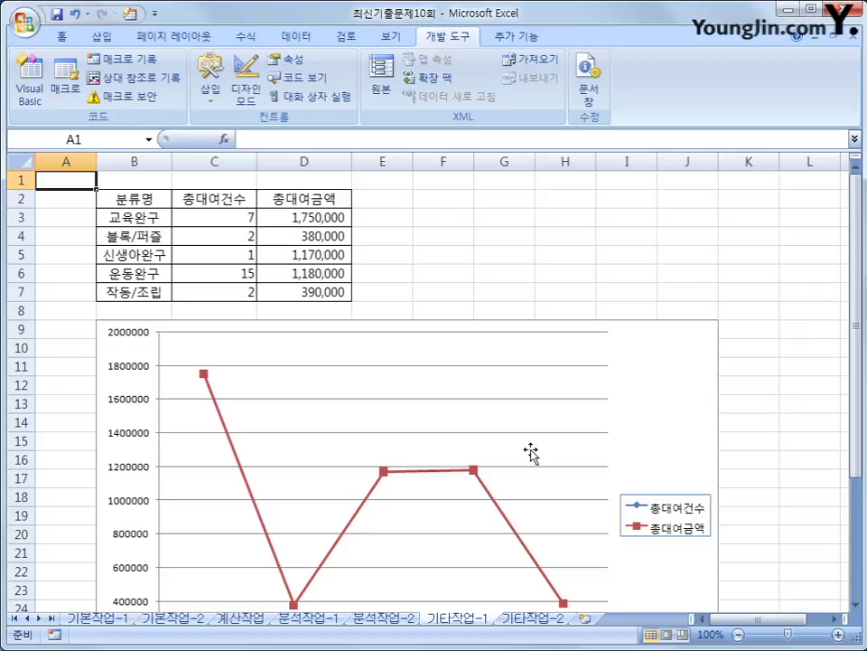
scroll(531, 454, "down", 2)
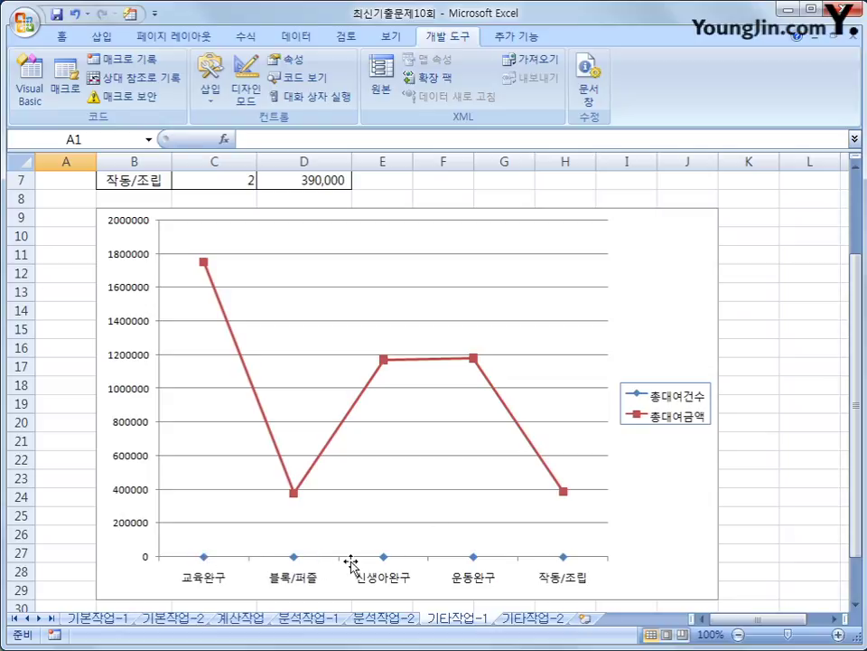
left_click(294, 558)
mouse_move(294, 564)
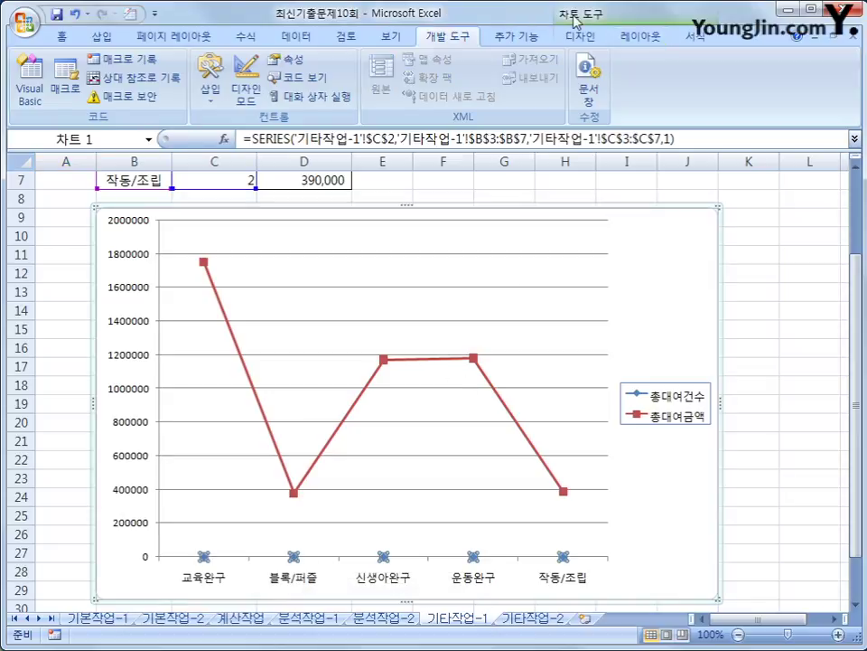
left_click(616, 37)
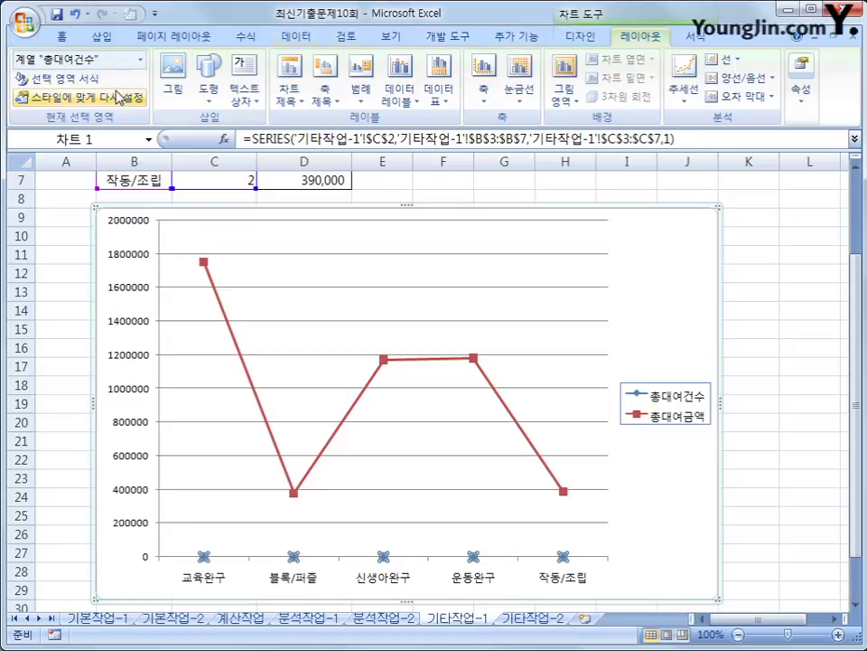
left_click(141, 61)
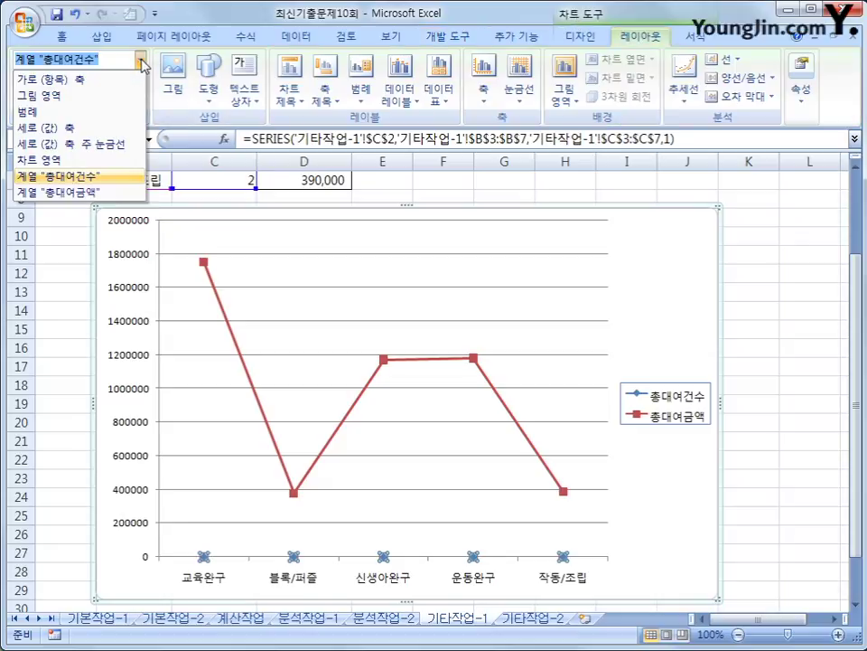
left_click(109, 177)
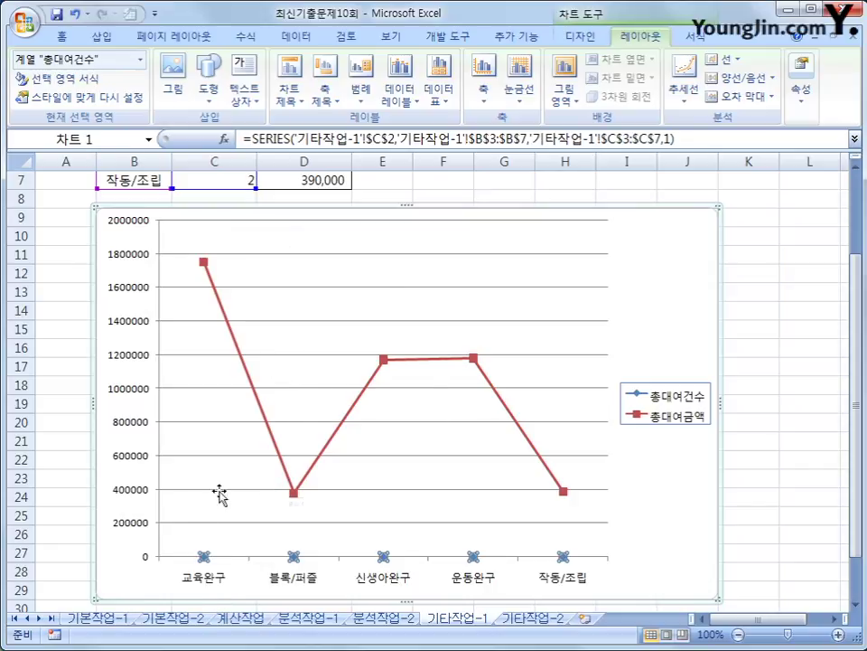
left_click(575, 36)
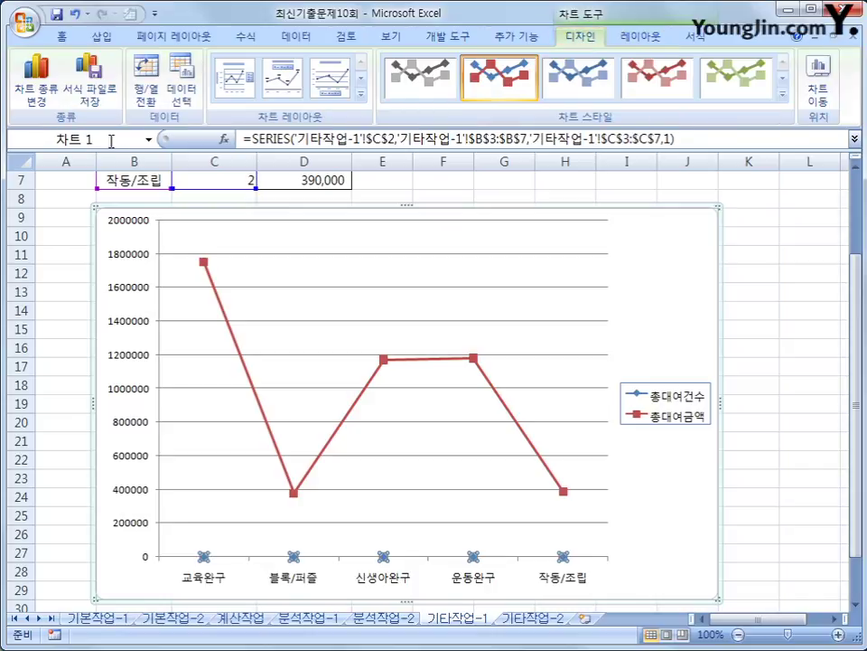
left_click(34, 90)
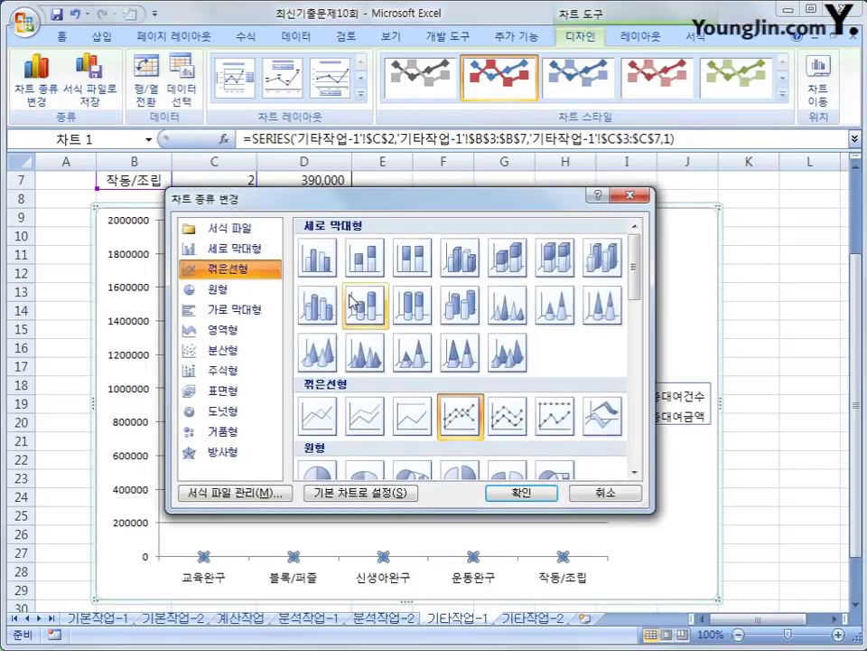
left_click(316, 260)
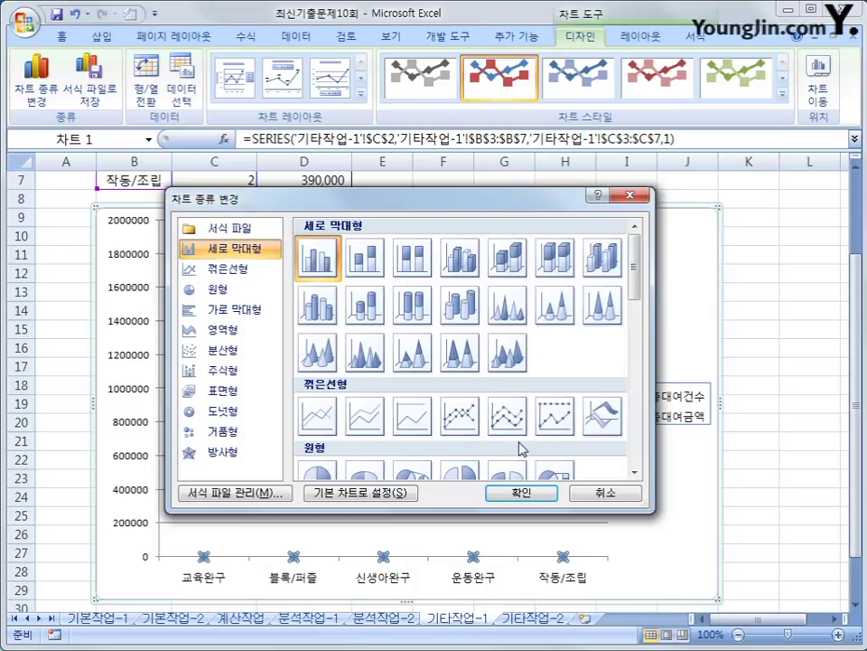
left_click(528, 497)
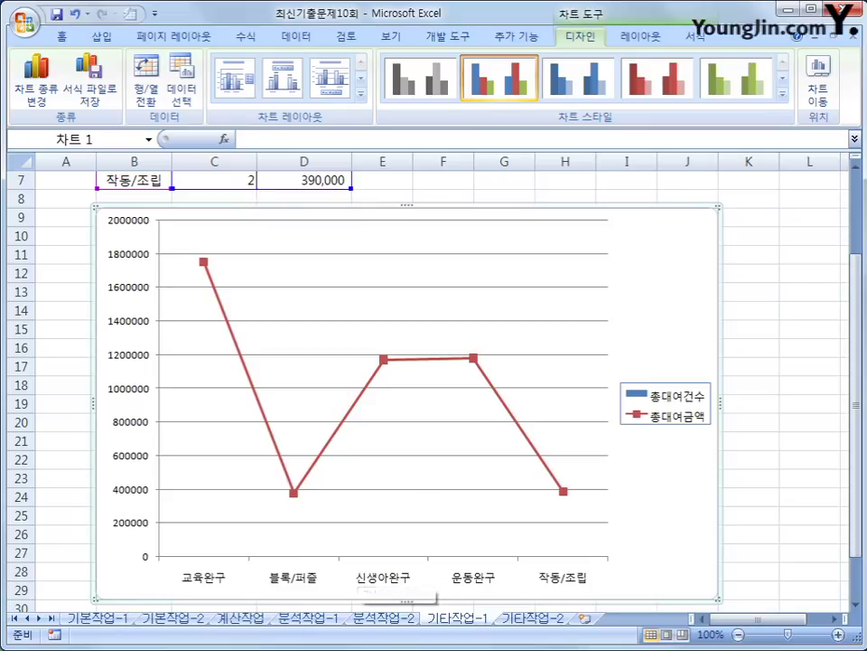
Step: Plot the 총대여건수 column series on the secondary axis (보조 축)
left_click(638, 38)
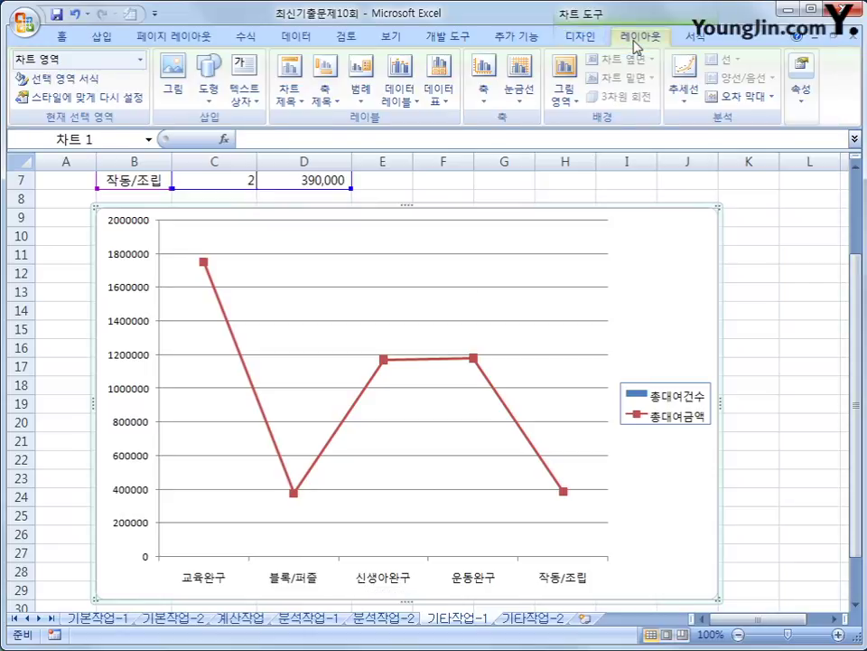
left_click(140, 61)
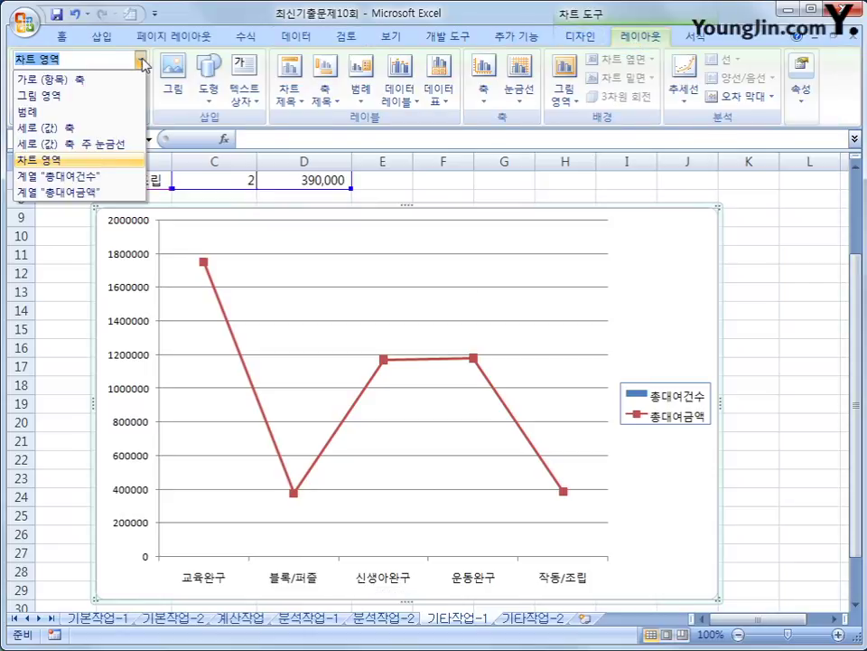
left_click(113, 186)
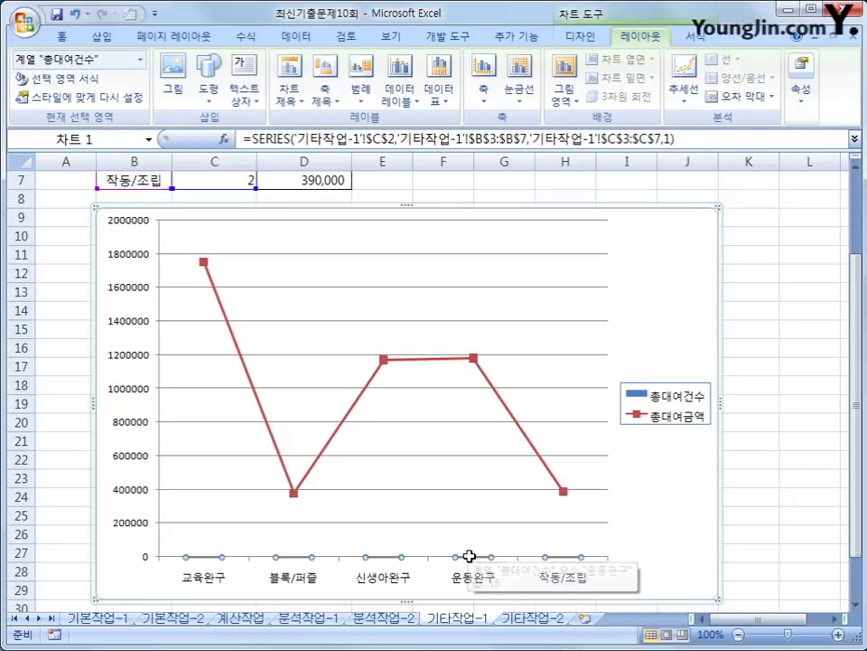
left_click(69, 82)
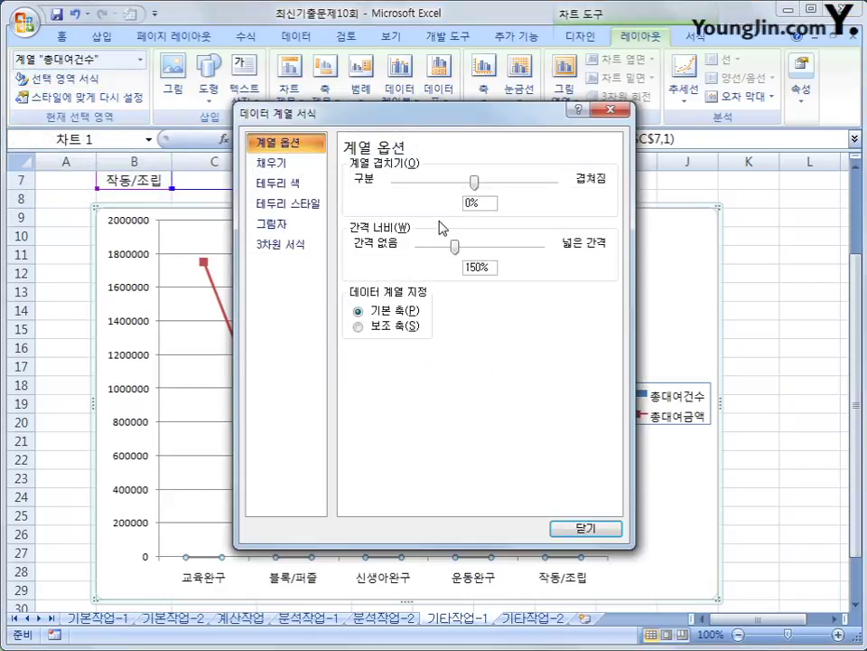
left_click(403, 331)
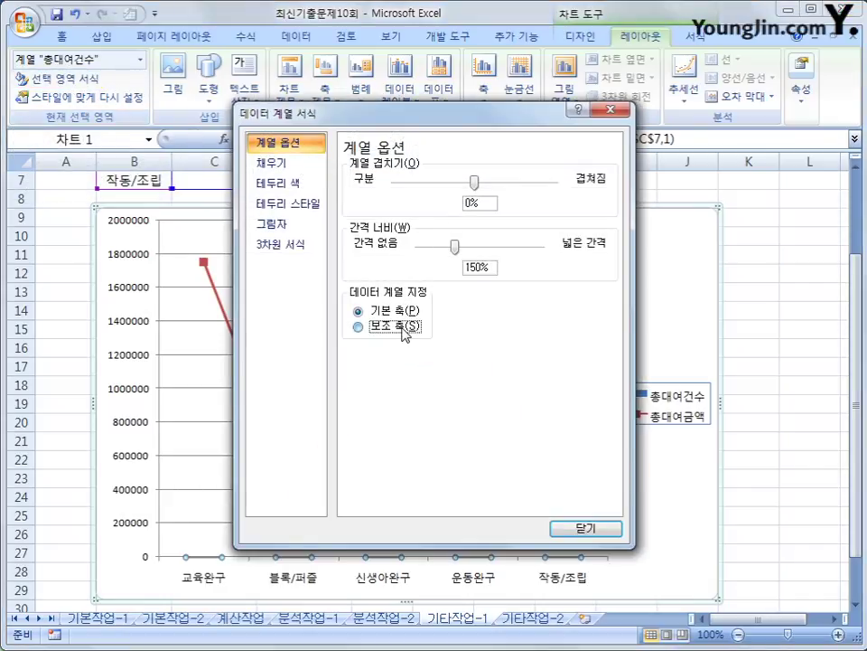
left_click(583, 529)
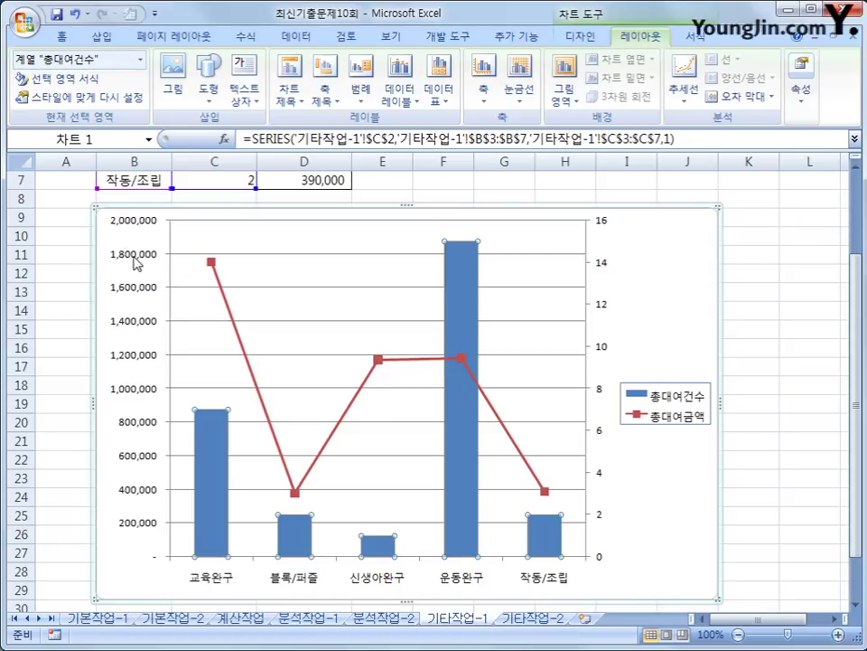
Step: Set the primary vertical axis display unit to 10000 with the unit label shown on the chart
left_click(136, 263)
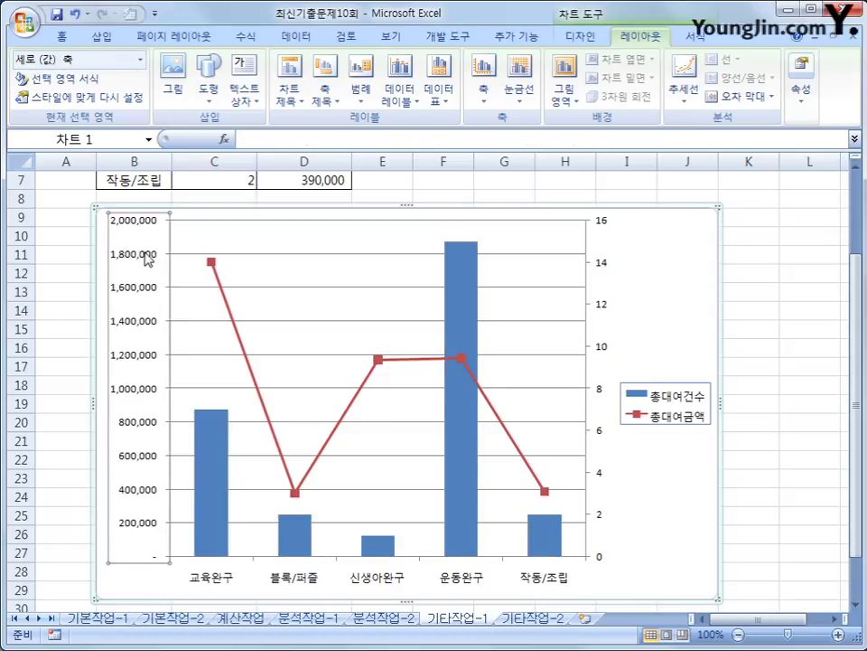
right_click(121, 253)
left_click(261, 431)
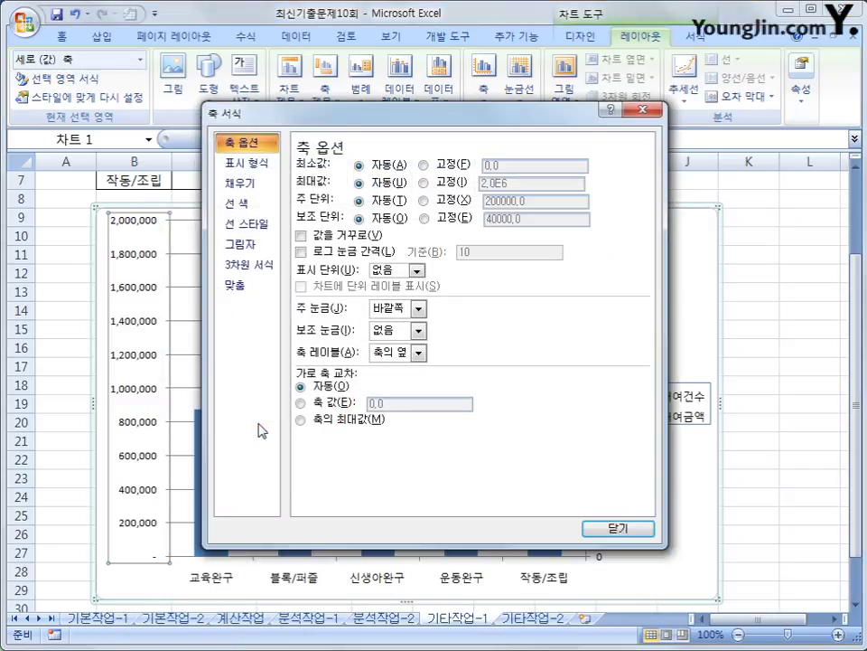
left_click(417, 271)
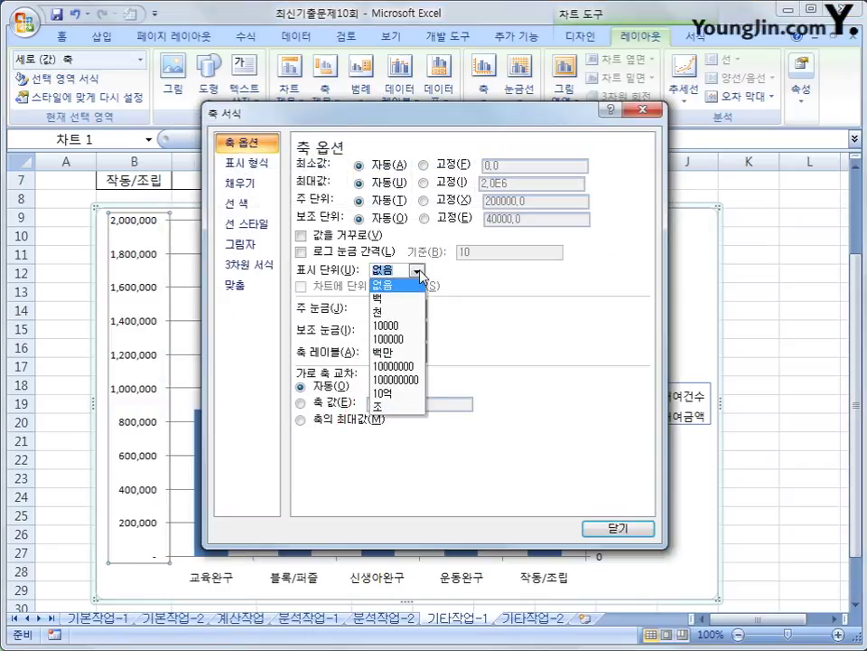
left_click(387, 325)
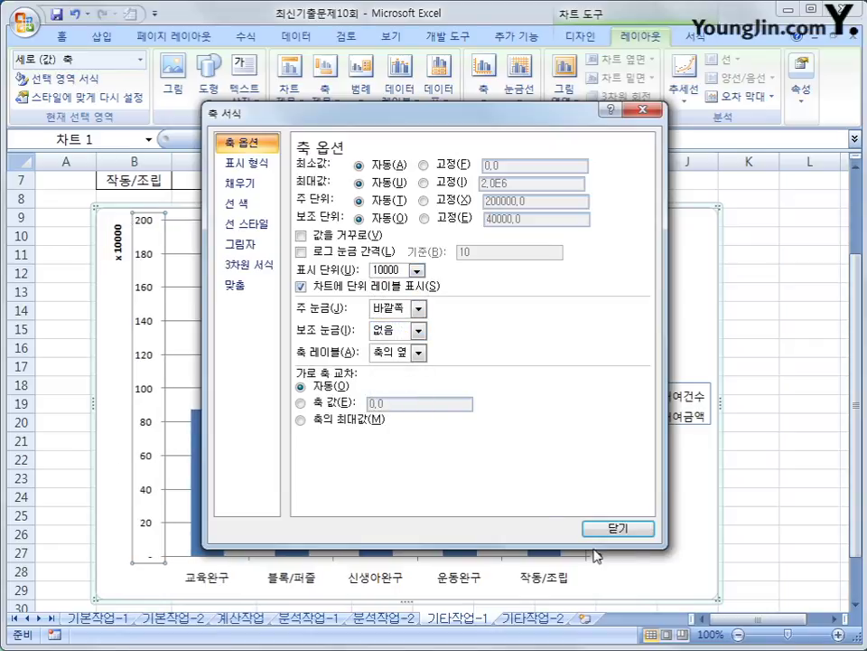
left_click(620, 528)
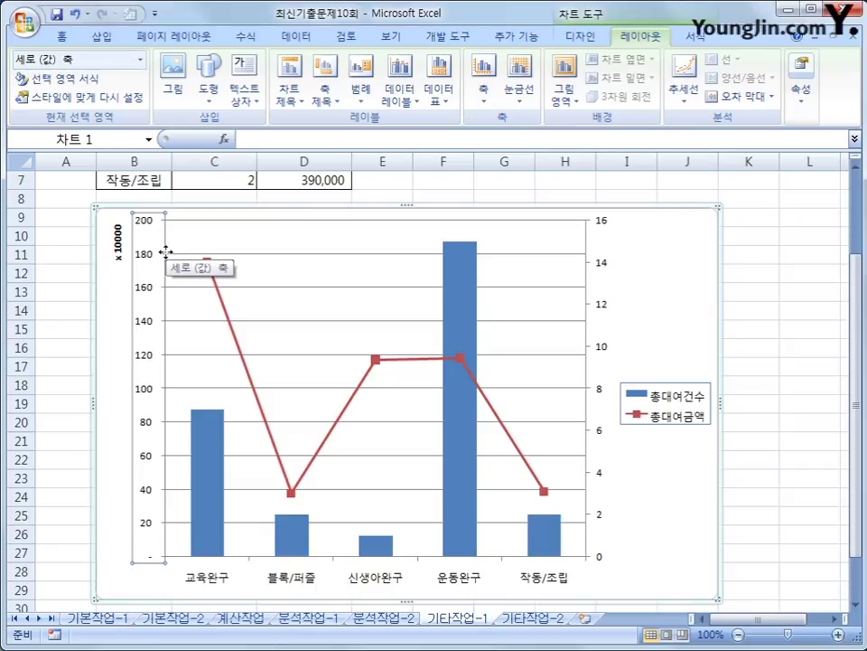
Step: Replace the text of the vertical axis display unit label with 만
left_click(119, 249)
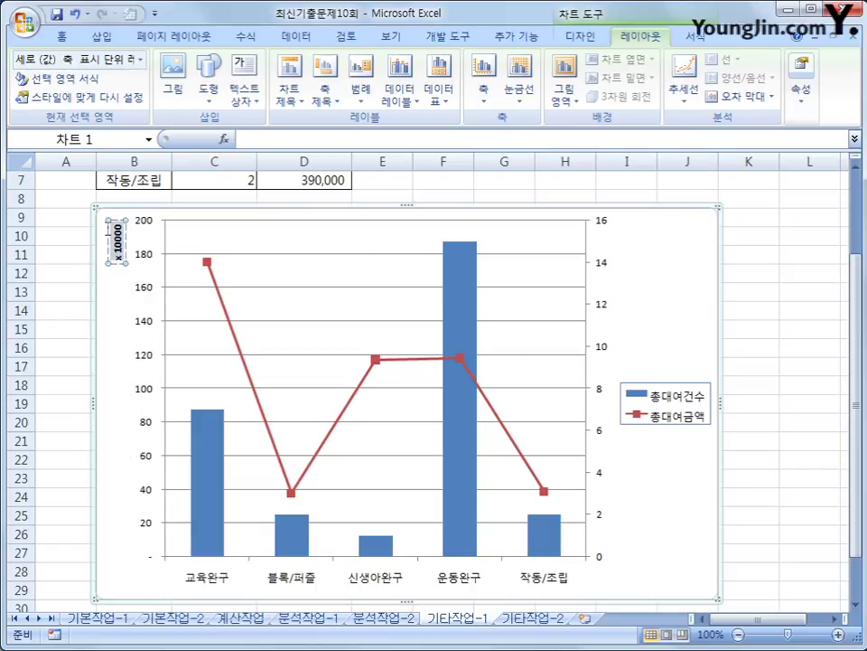
double_click(117, 237)
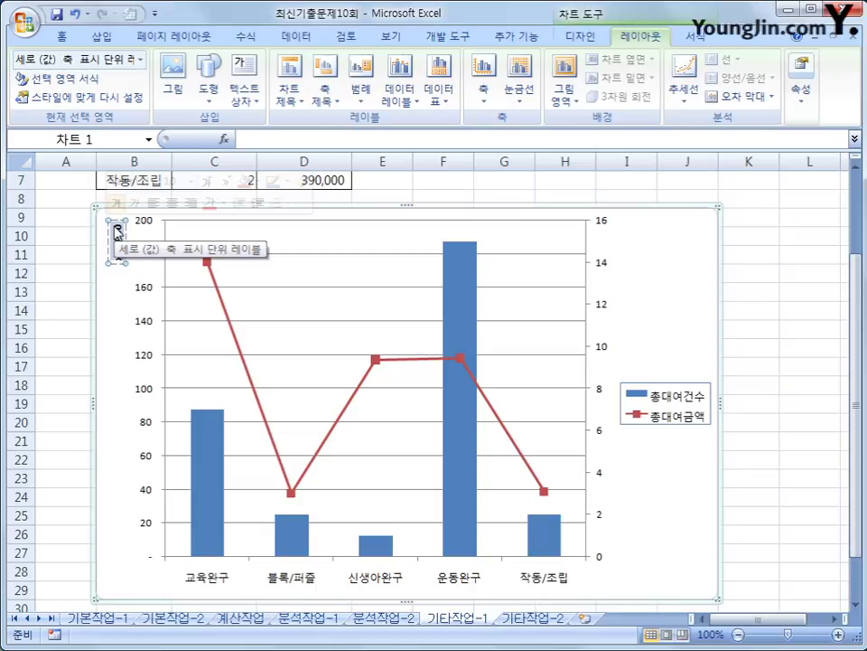
type("하")
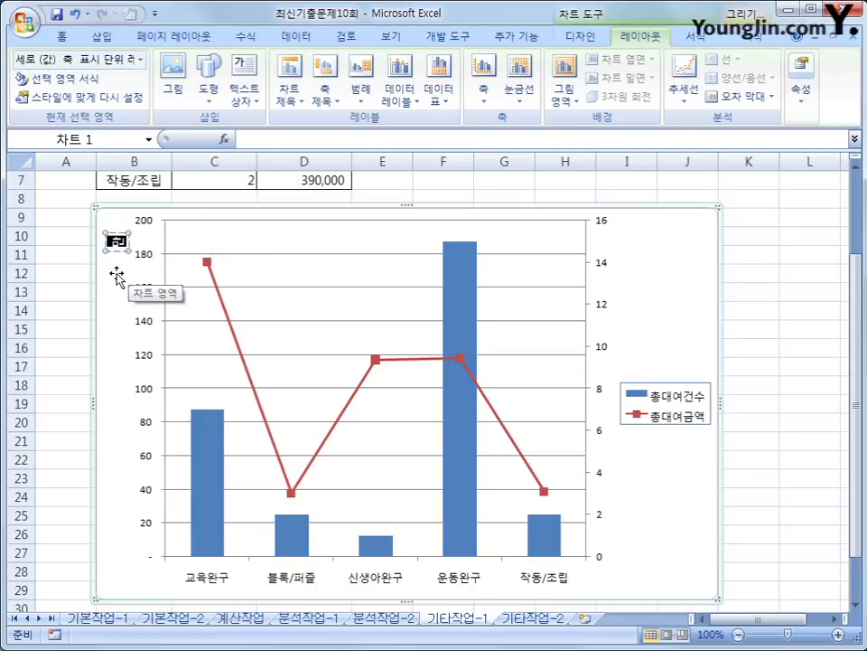
left_click(113, 257)
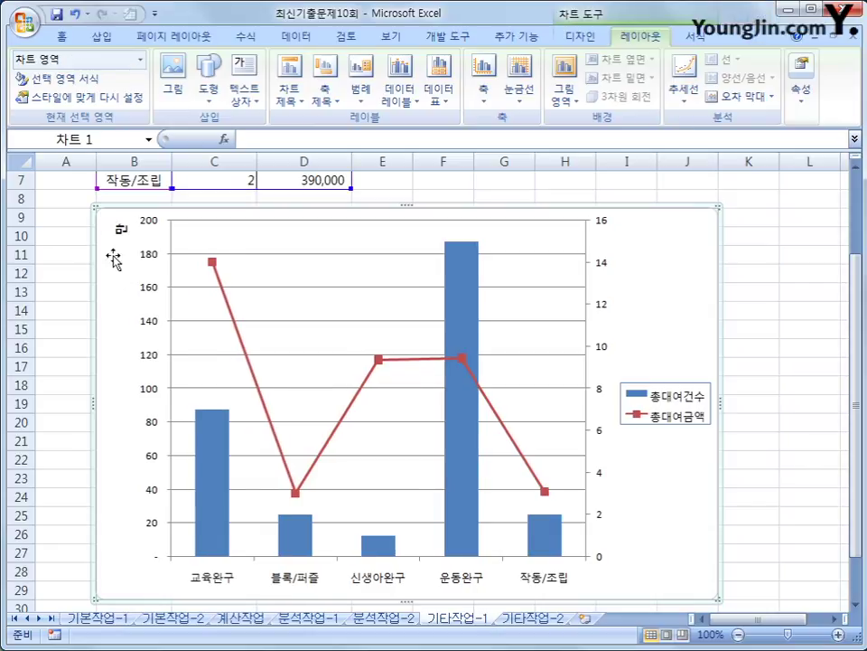
Step: Set the text direction of the 만 display unit label to horizontal (가로)
left_click(120, 233)
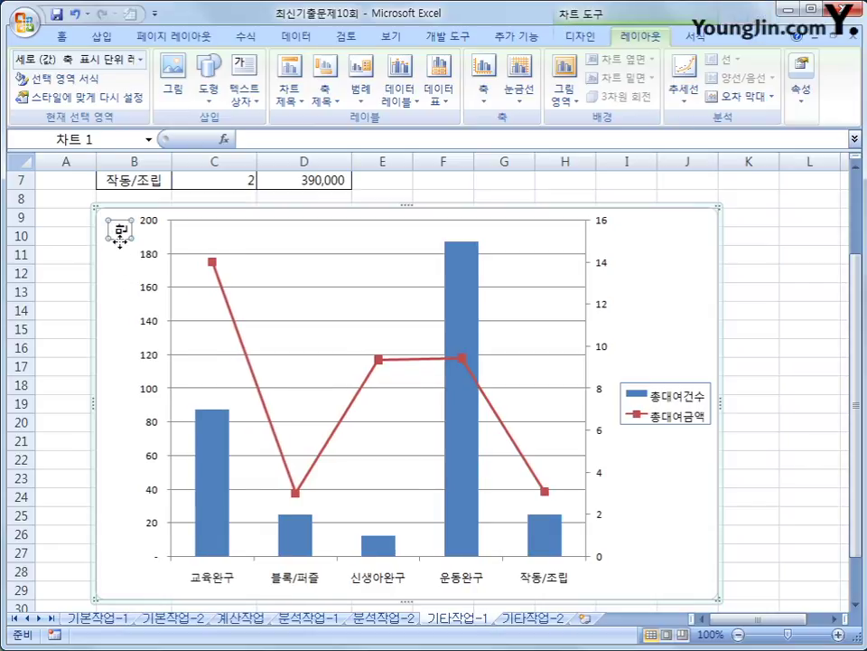
right_click(121, 241)
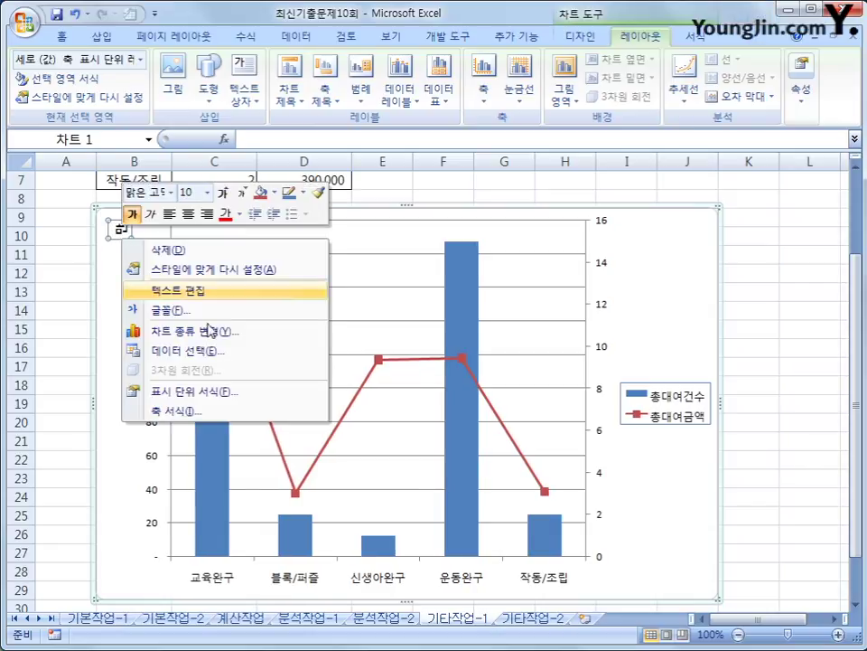
left_click(254, 402)
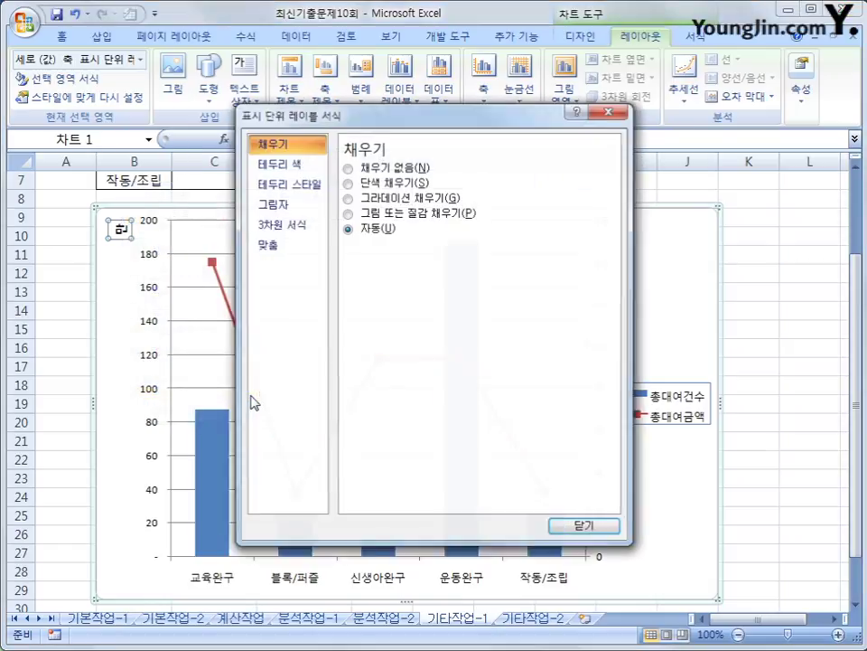
left_click(279, 253)
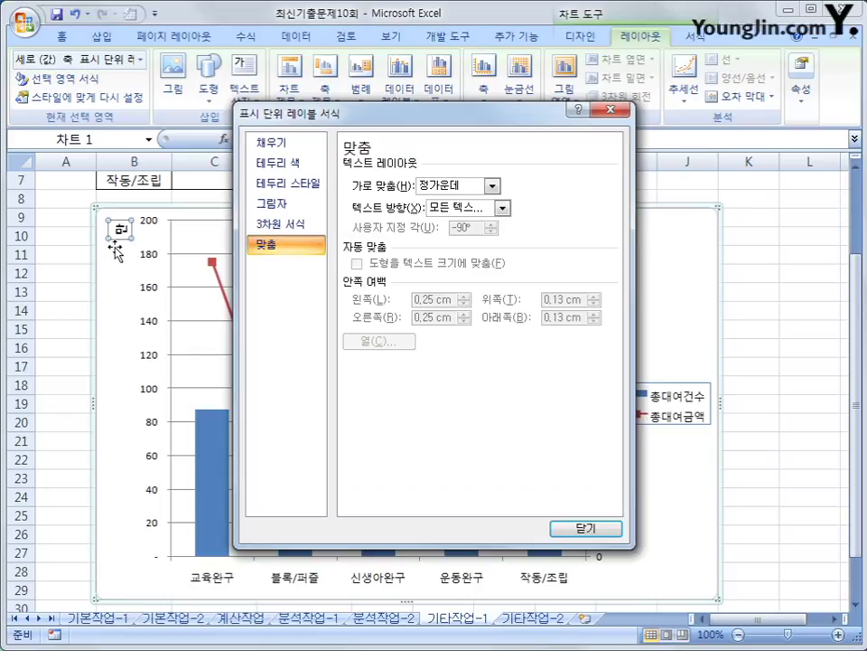
left_click(468, 210)
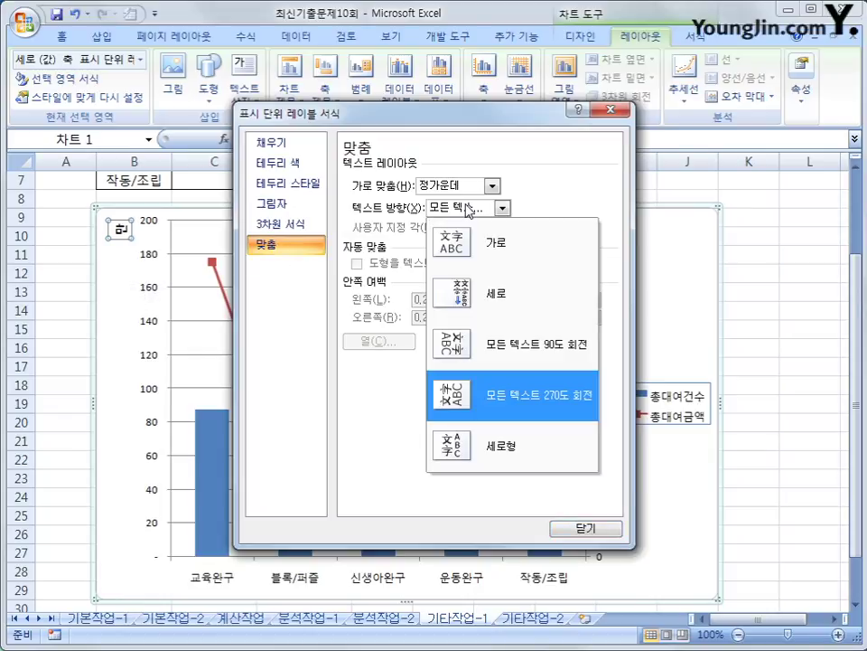
left_click(469, 249)
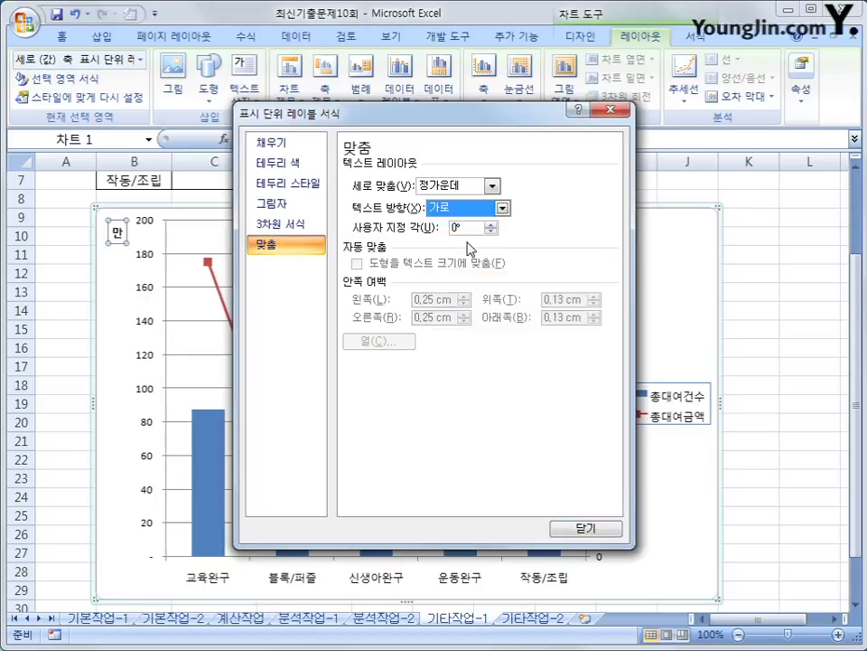
left_click(598, 526)
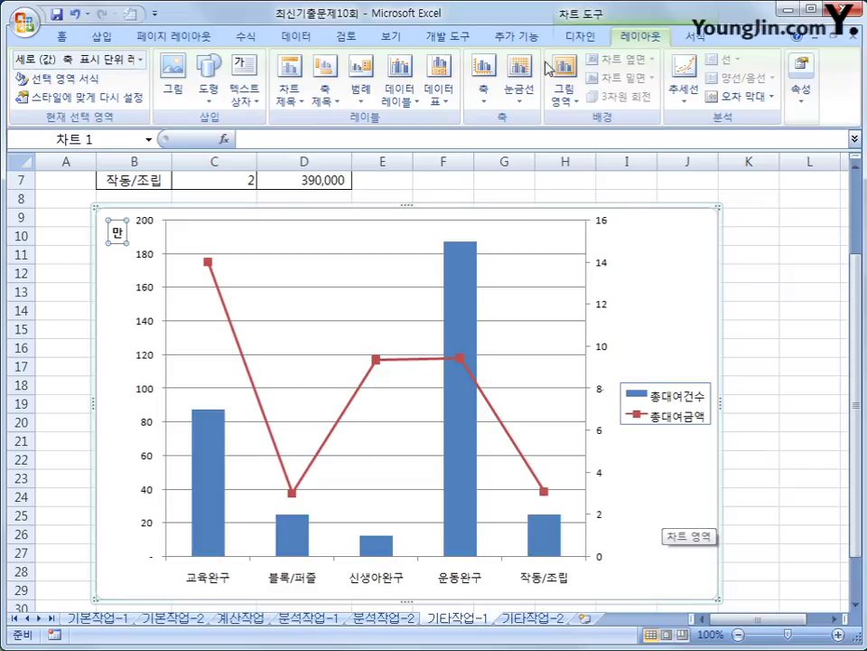
Step: Add a title above the chart with the text 장난감 분류별 매출 분석
left_click(304, 108)
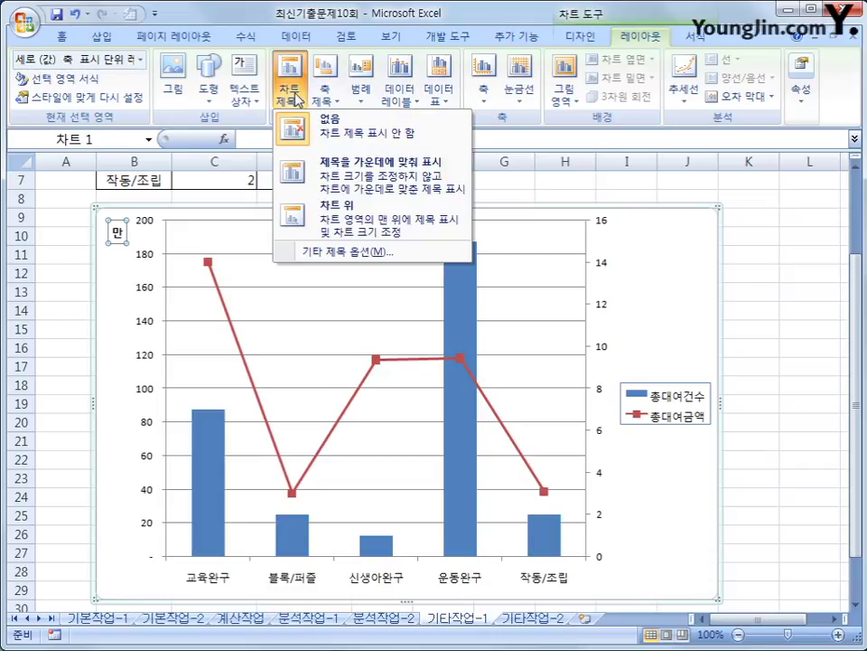
left_click(361, 220)
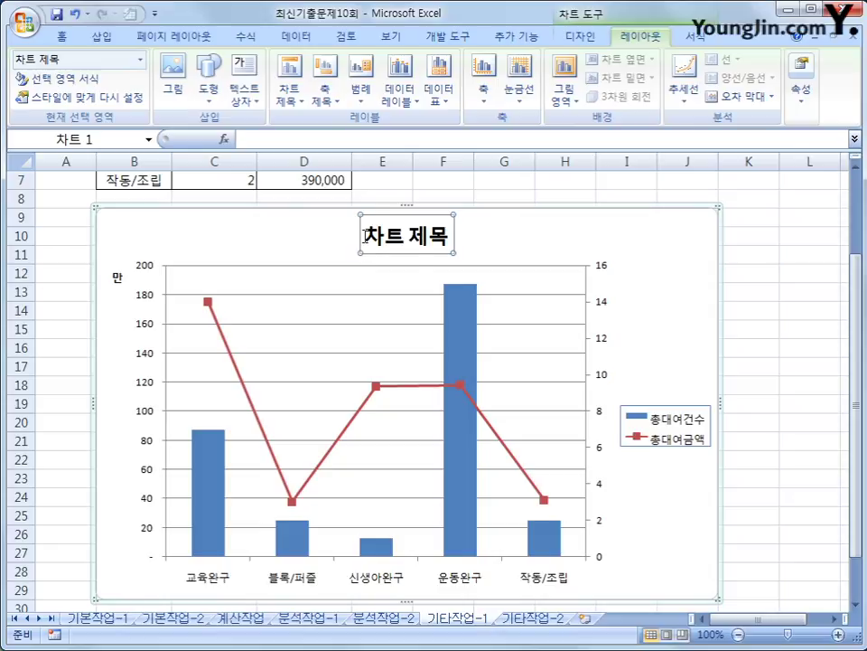
left_click_drag(365, 235, 444, 245)
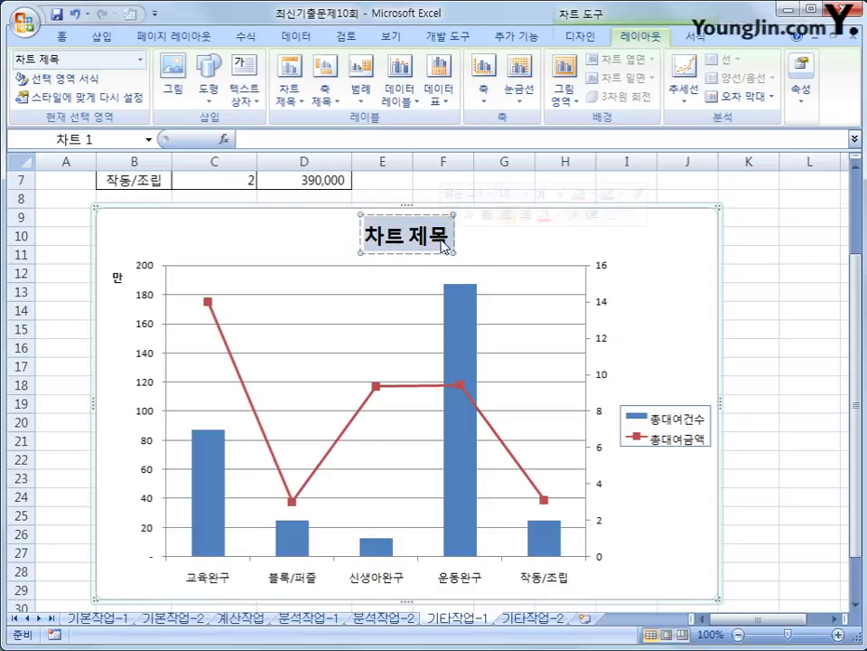
type("장난감")
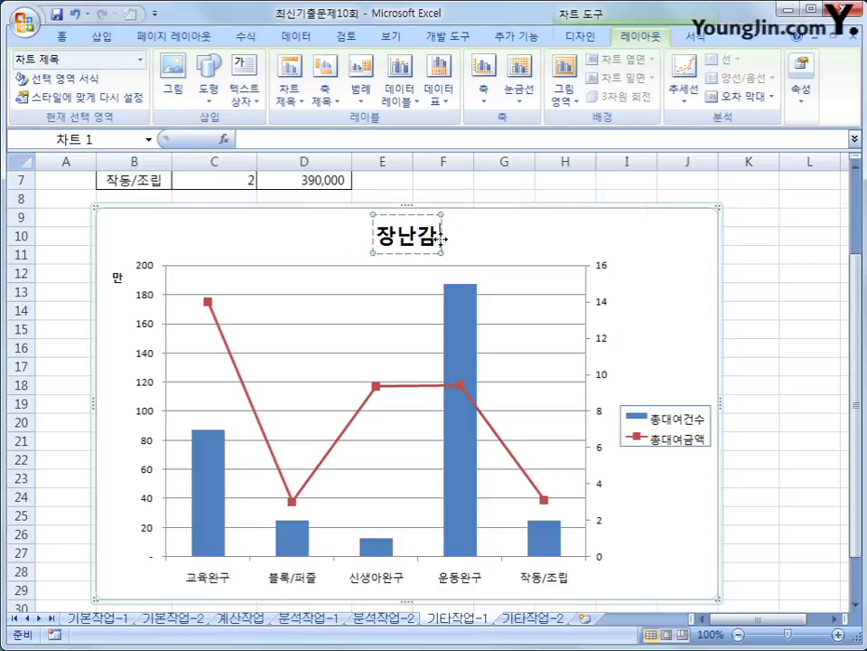
type(" 분류별 매출")
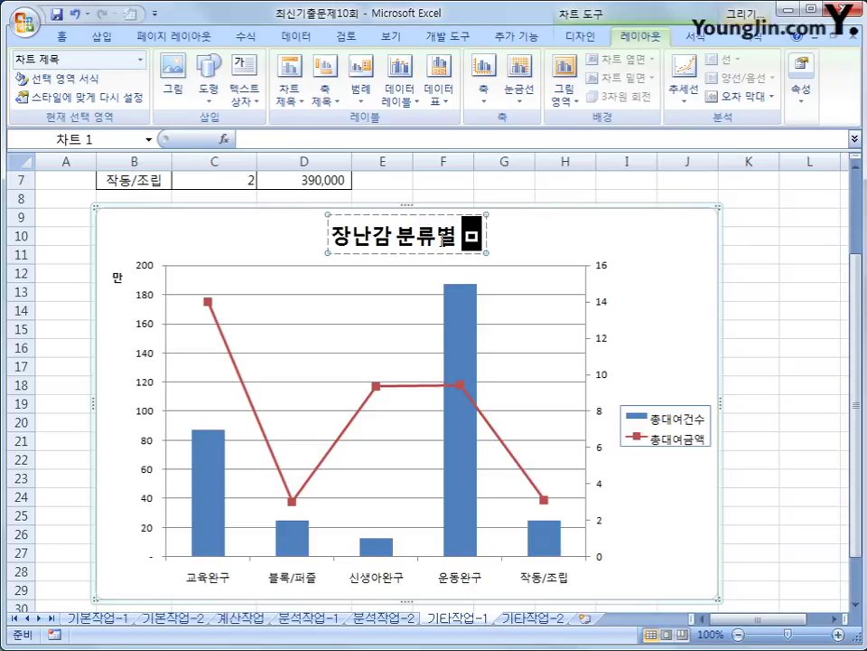
type(" 분석")
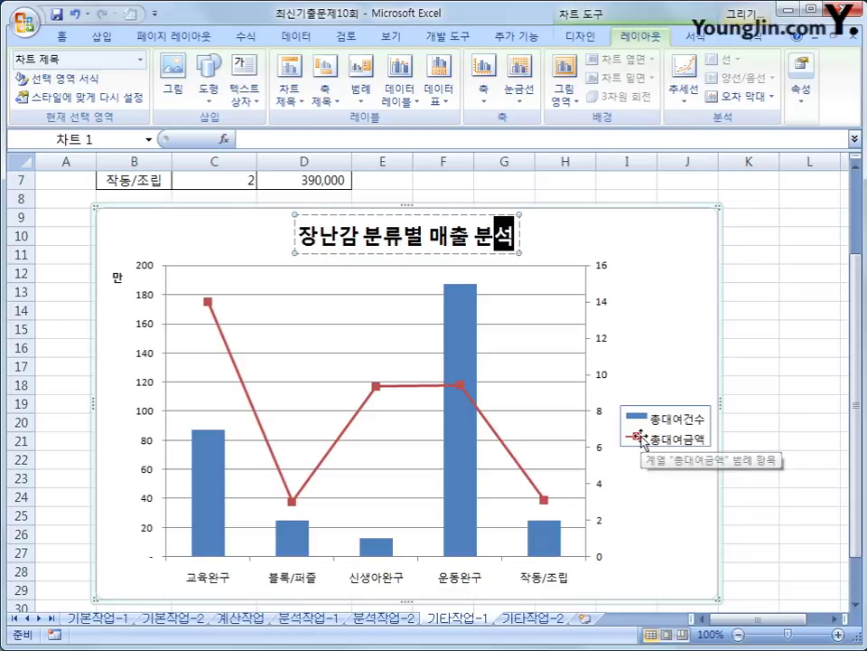
Step: Add a vertical-text title (세로 제목) reading 대여건수 to the chart's secondary vertical axis
left_click(325, 96)
mouse_move(387, 184)
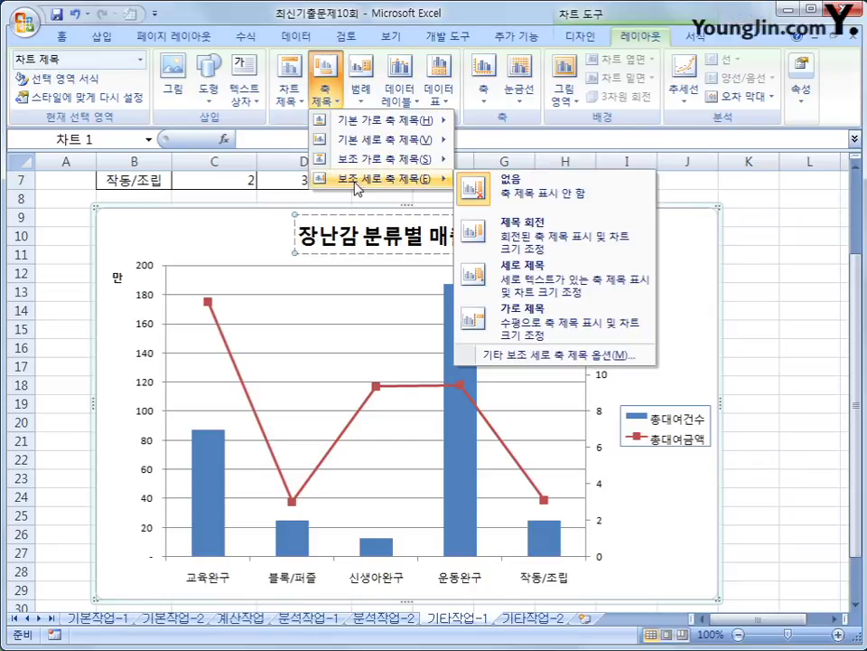
left_click(509, 285)
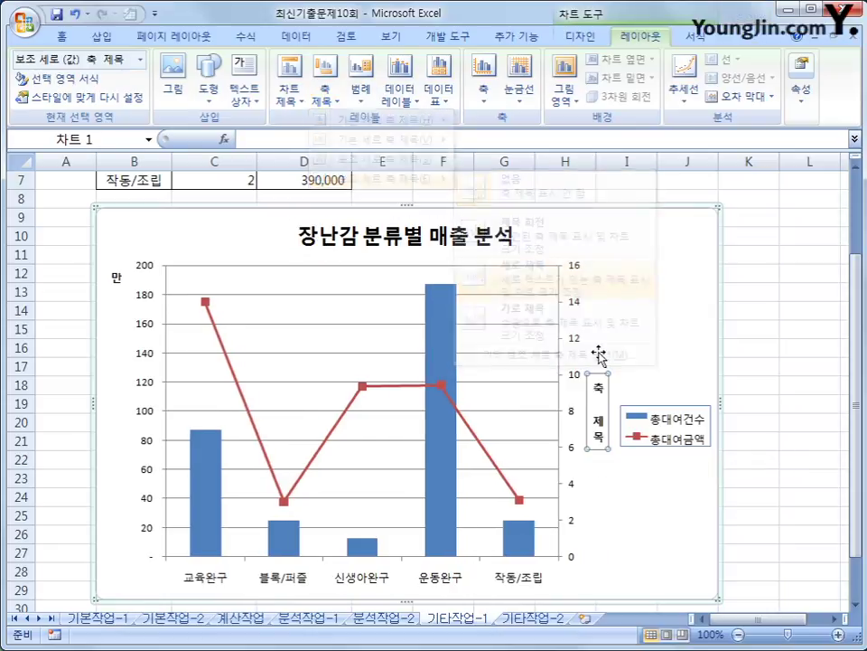
left_click_drag(597, 381, 584, 441)
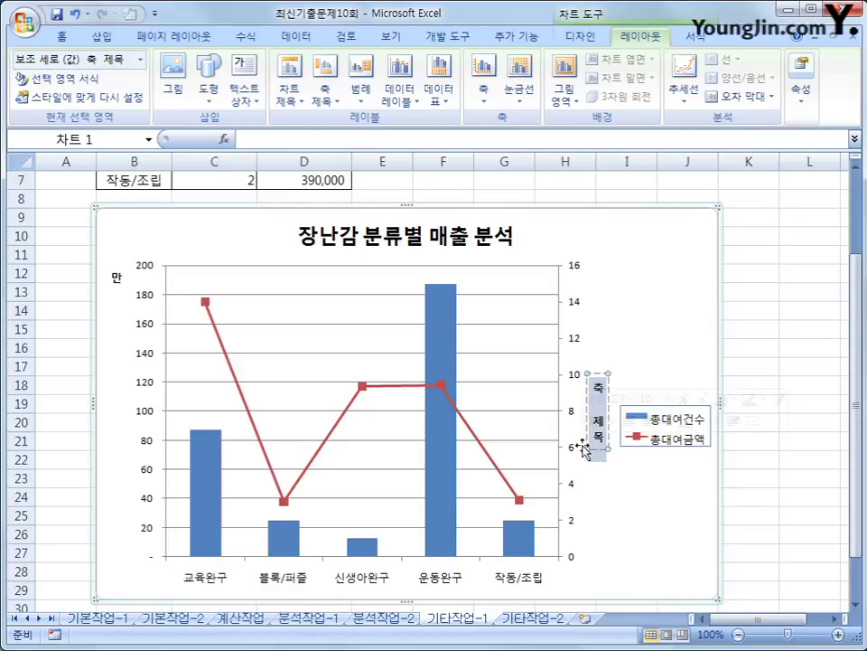
type("대여건수")
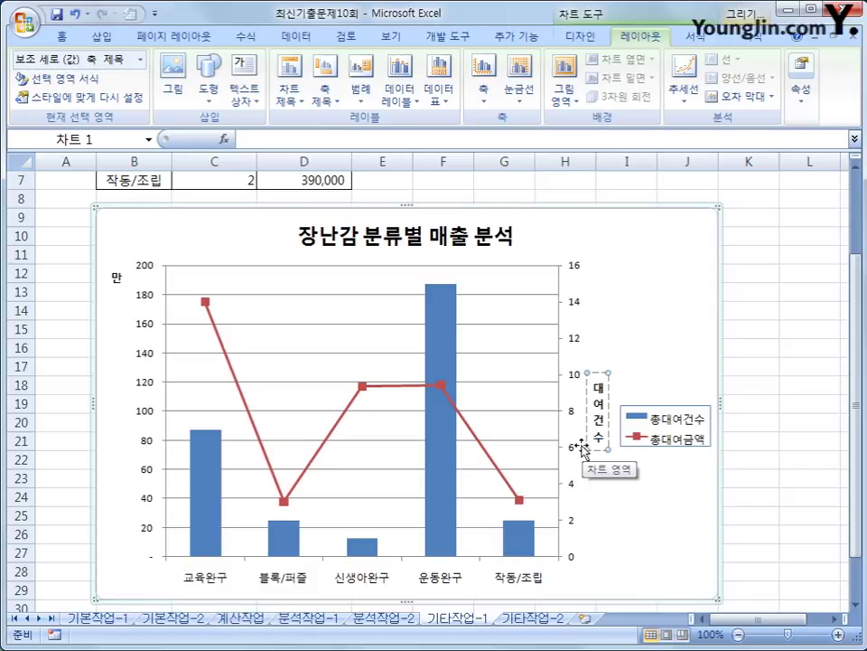
Step: Place the chart legend below the plot area (아래쪽에 범례 표시)
left_click(355, 96)
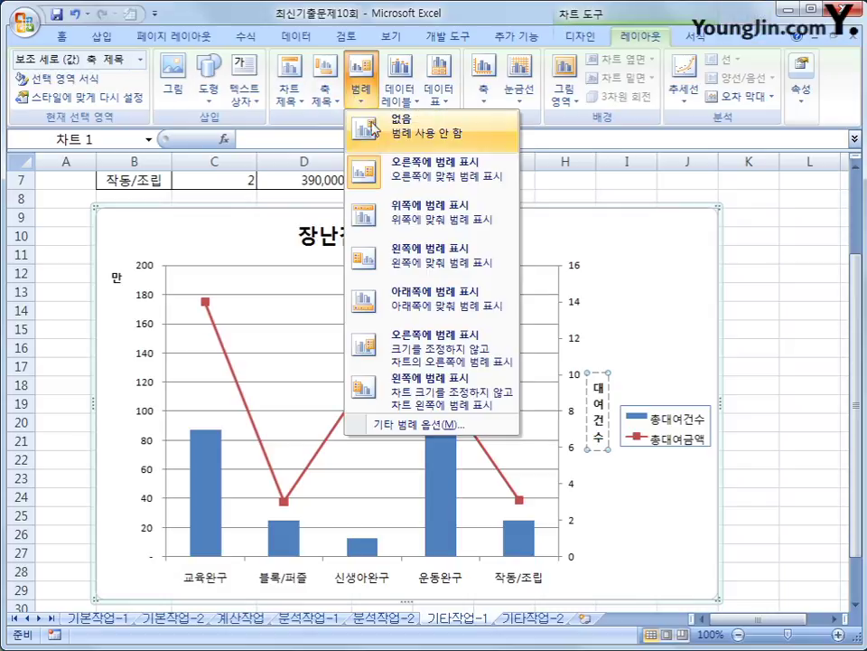
left_click(395, 299)
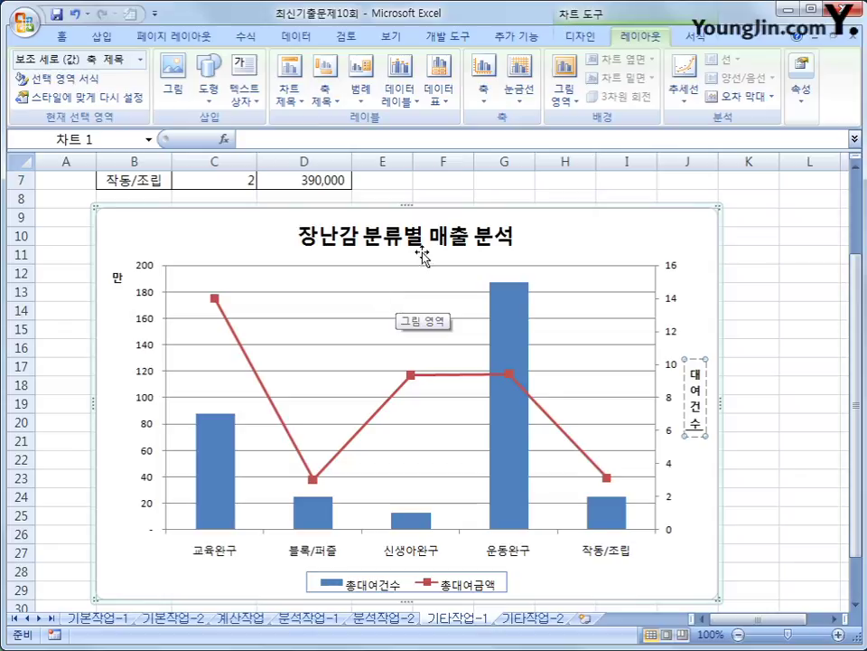
left_click(562, 236)
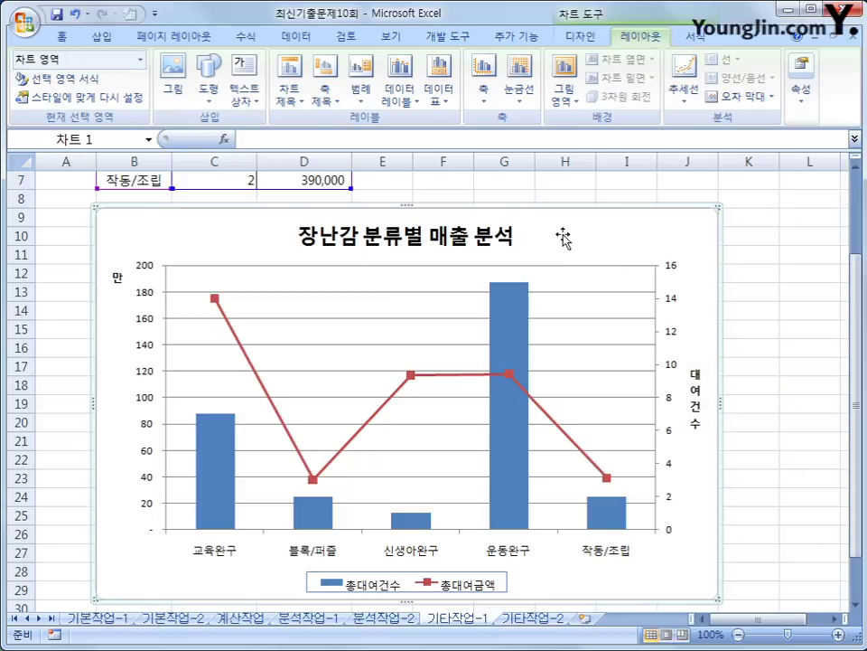
Step: Format the chart area with the first outer (바깥쪽) shadow preset and a border with rounded corners (둥근 모서리)
right_click(539, 231)
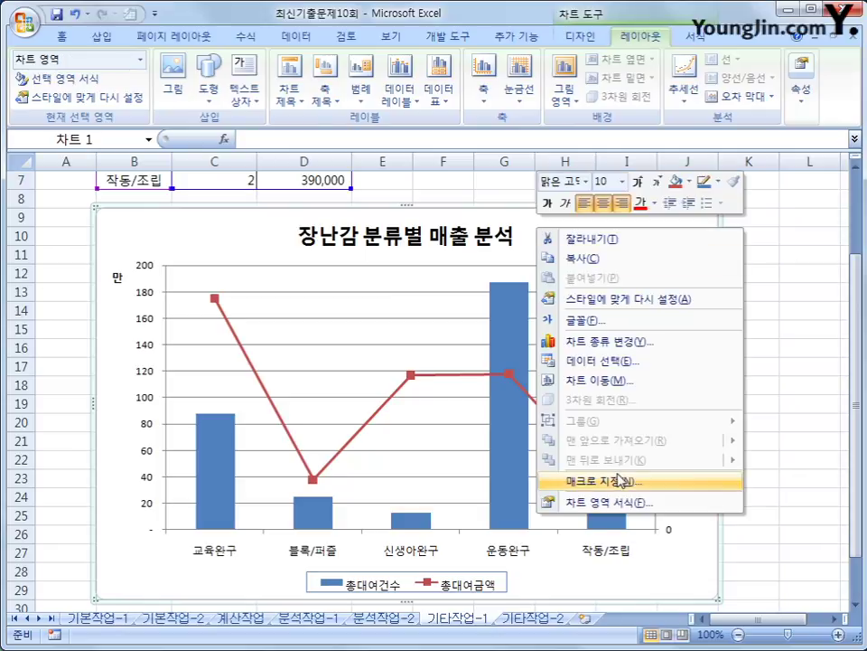
left_click(603, 503)
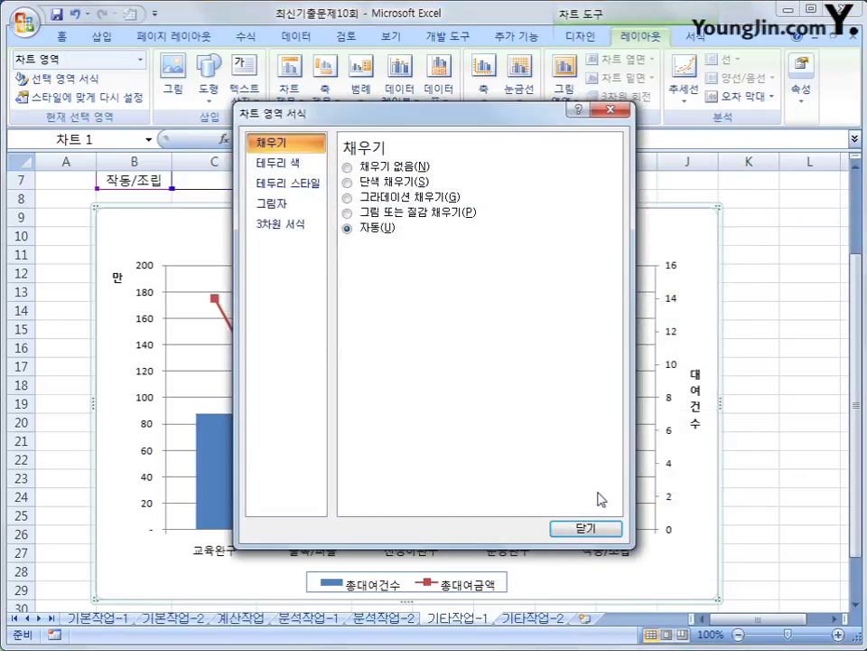
left_click(305, 207)
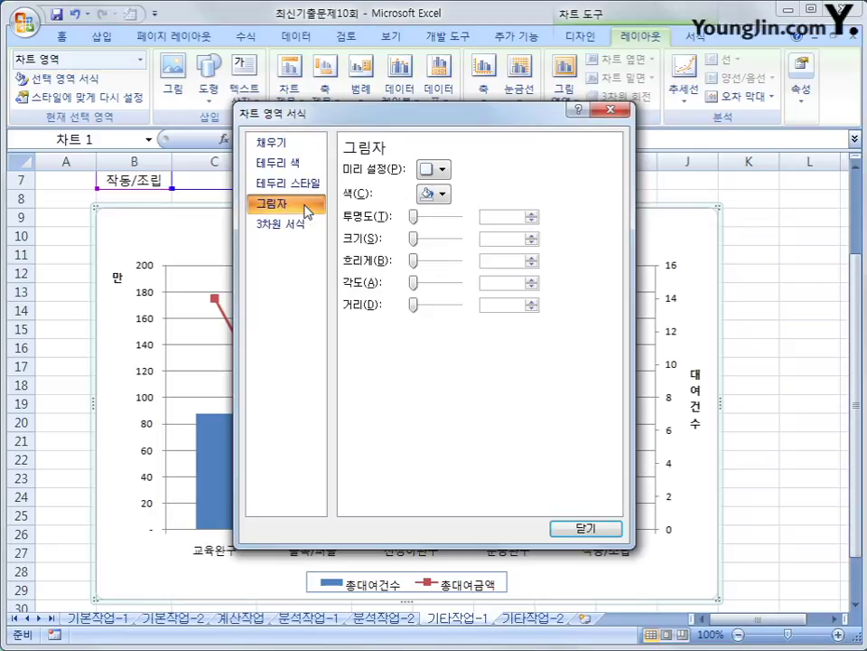
left_click(435, 172)
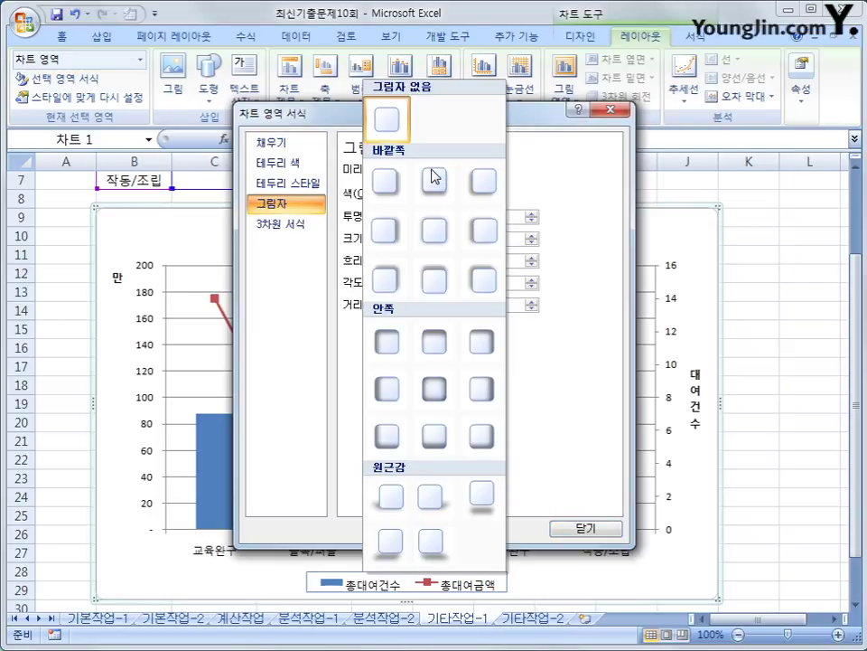
left_click(386, 185)
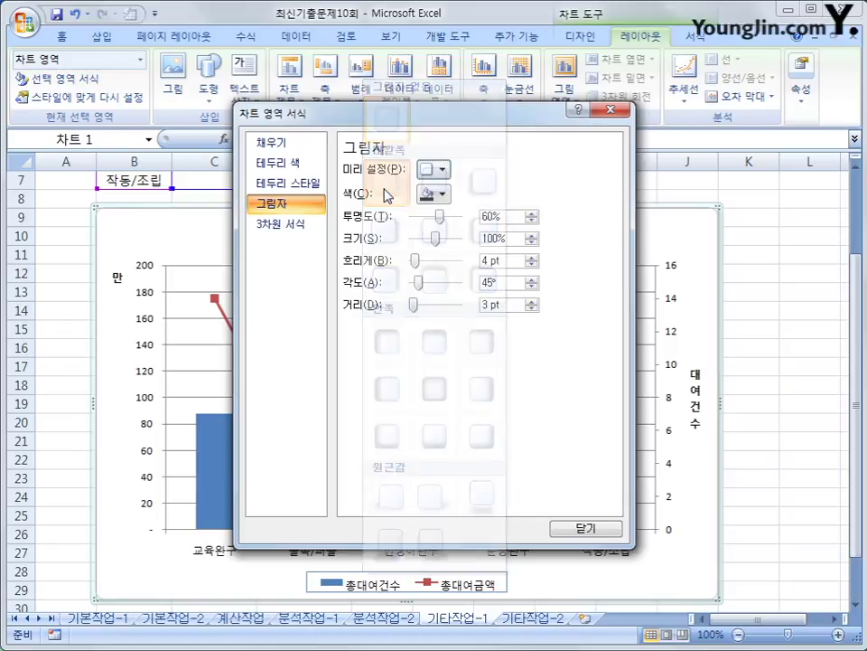
left_click(307, 188)
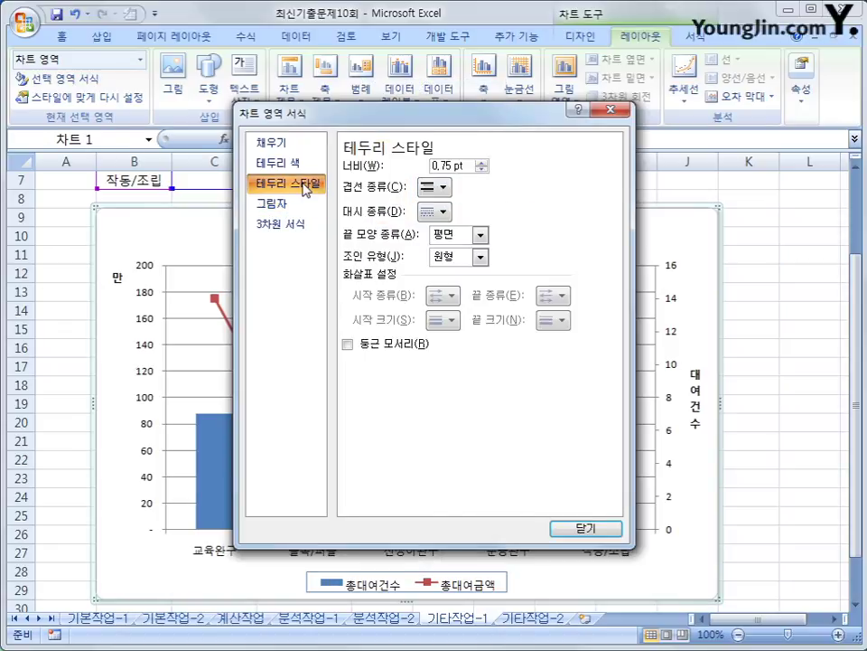
left_click(378, 343)
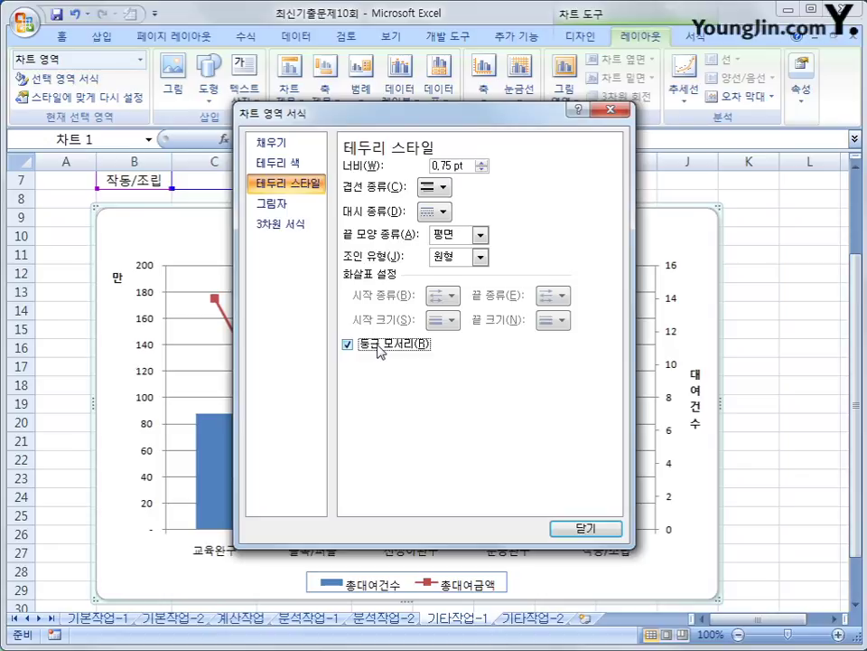
left_click(585, 527)
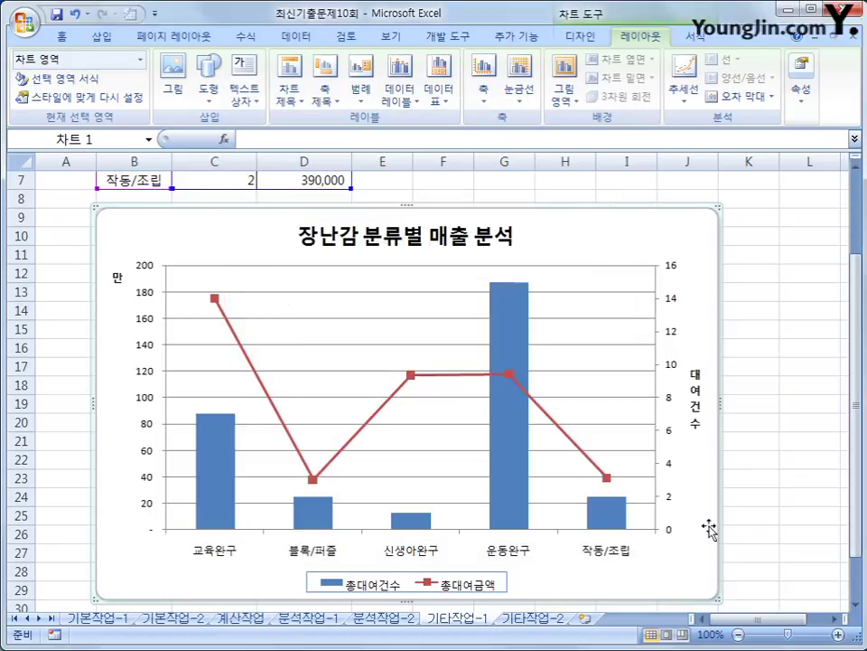
left_click(780, 552)
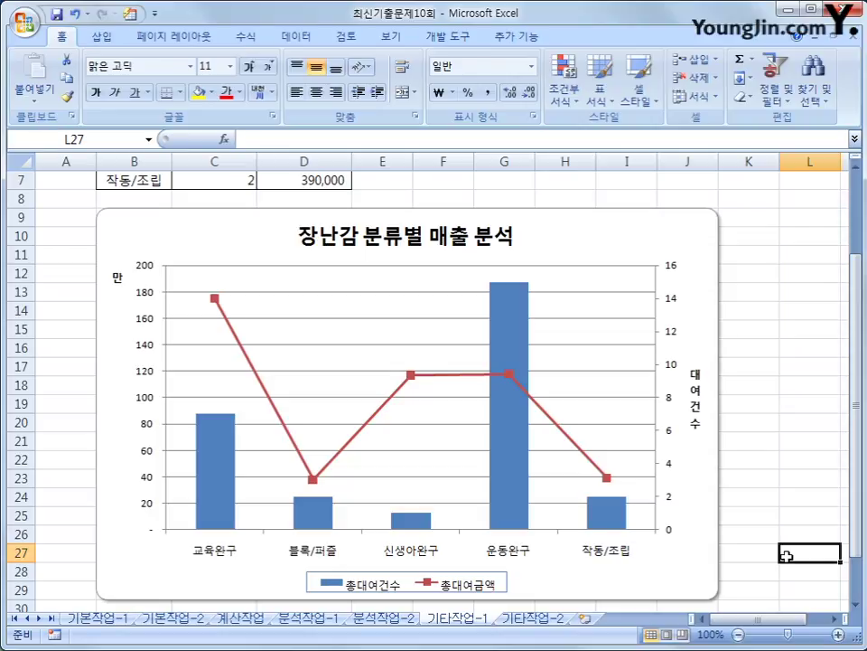
Step: On the 기타작업-2 sheet, turn on design mode and open the click event code of the 장남감검색 button
left_click(546, 620)
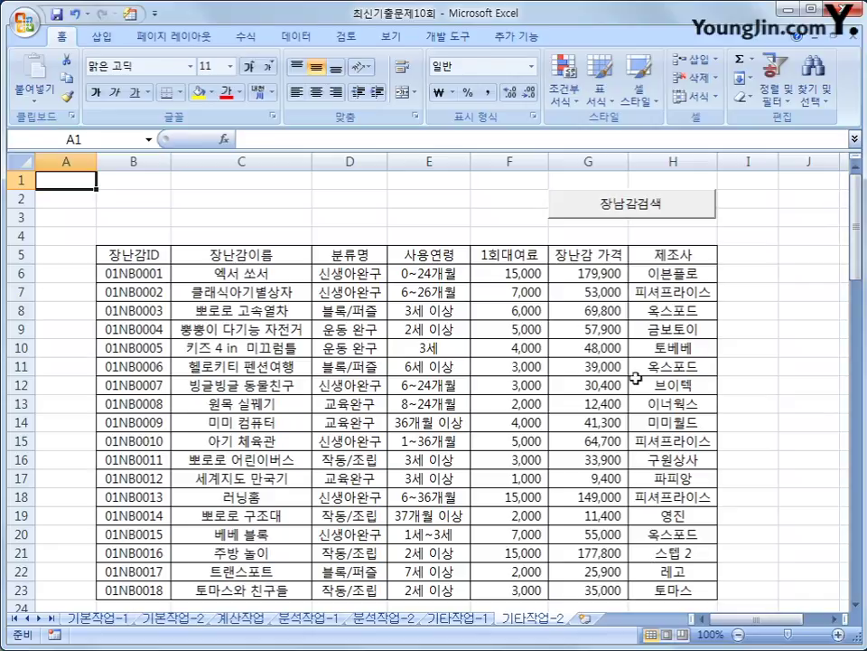
left_click(448, 36)
left_click(246, 90)
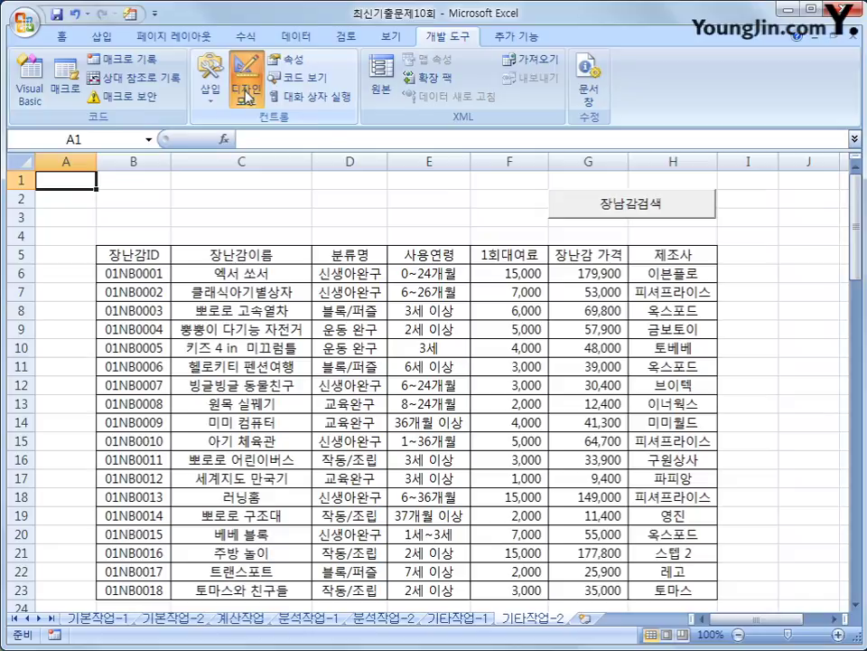
left_click(611, 217)
double_click(612, 217)
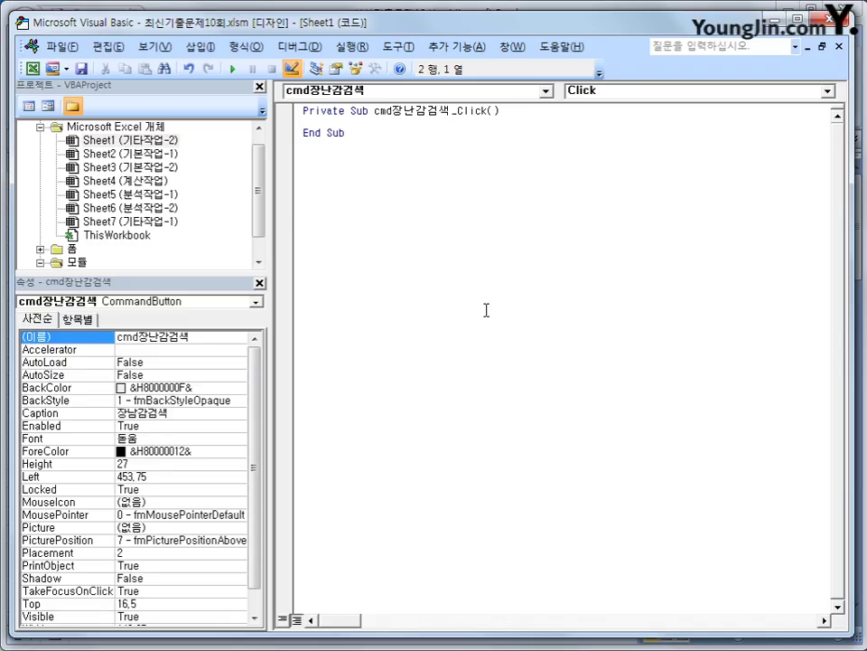
Step: Enter the statement 장난감검색화면.Show in the cmd장난감검색_Click procedure
key("Tab")
type("장난감검색화면")
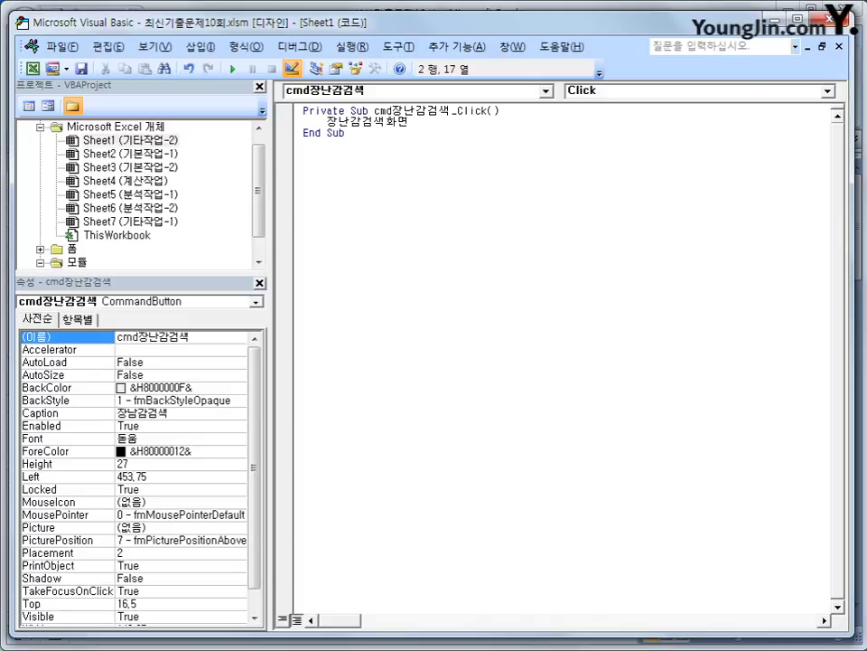
type(".Show")
left_click(570, 512)
Step: Open the code window of the 장난감검색화면 form from the project's forms folder
double_click(71, 248)
left_click(101, 262)
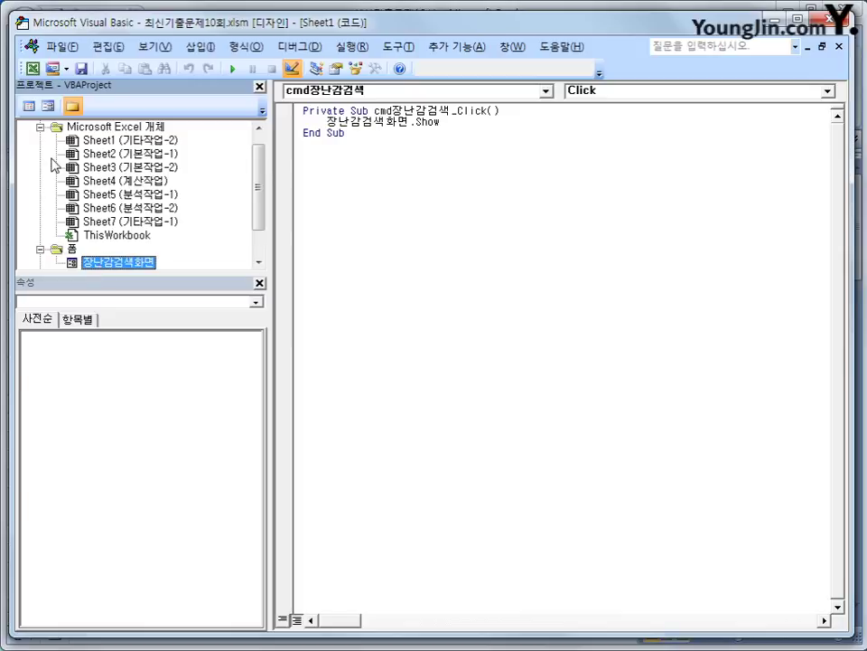
left_click(30, 106)
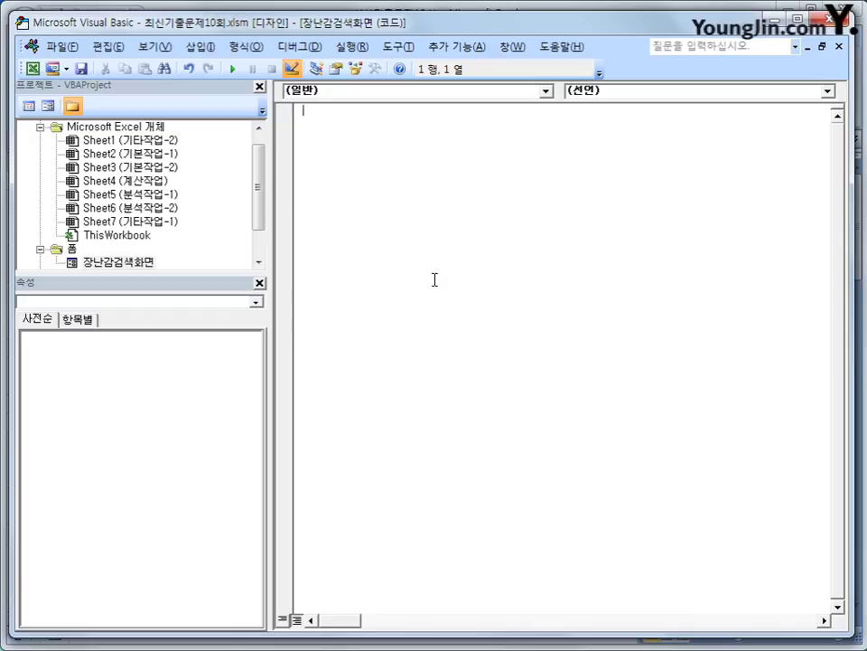
Step: Create the Initialize event procedure for the UserForm object
left_click(445, 93)
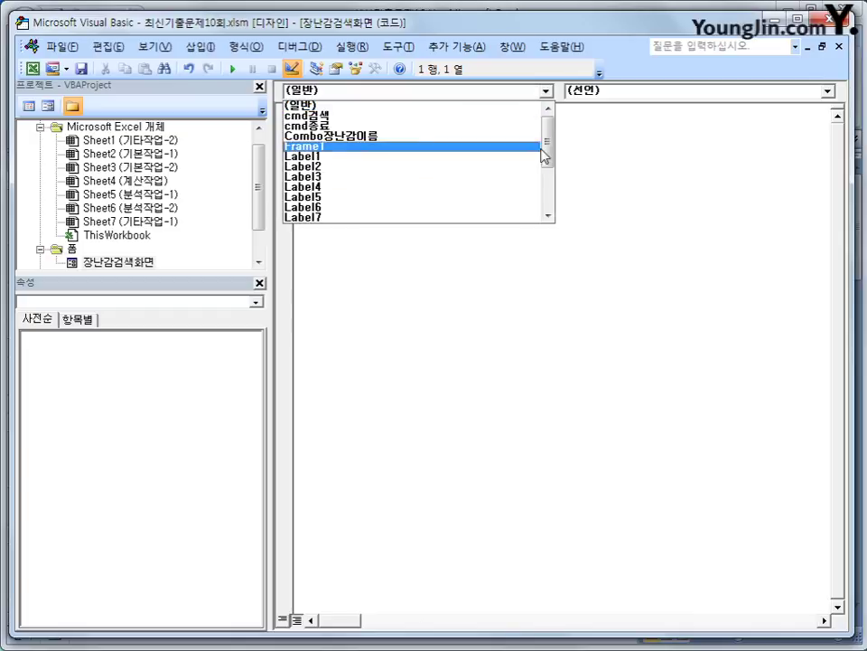
left_click_drag(547, 135, 547, 181)
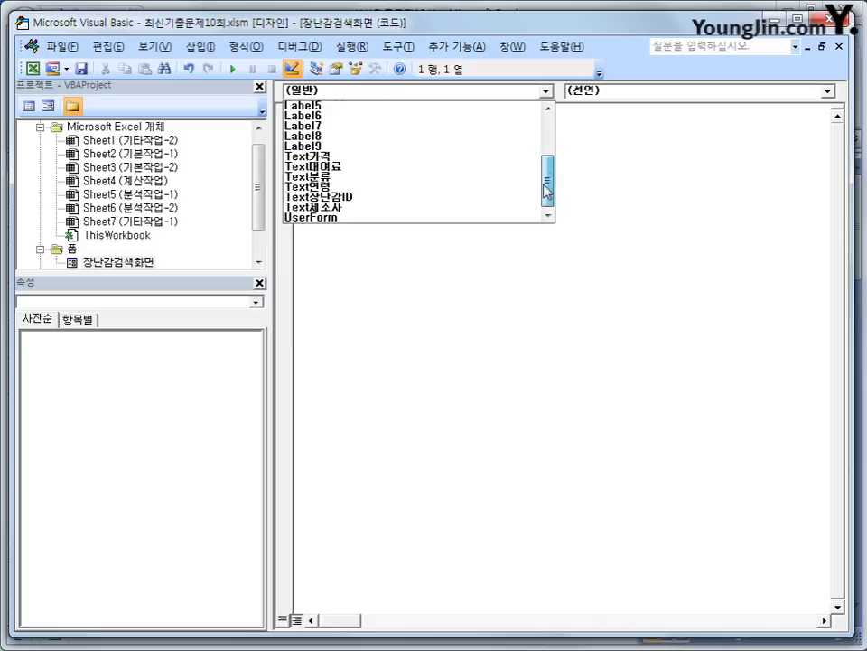
left_click(508, 218)
left_click(668, 93)
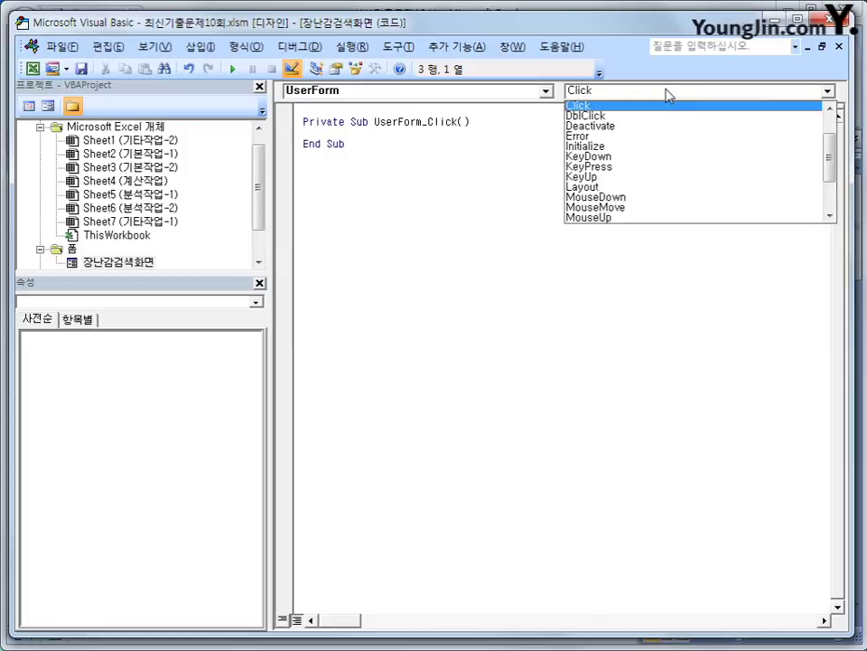
left_click(658, 146)
Step: In the UserForm_Initialize procedure, enter a statement setting the RowSource of Combo장난감이름 to "C6:C23"
key("Tab")
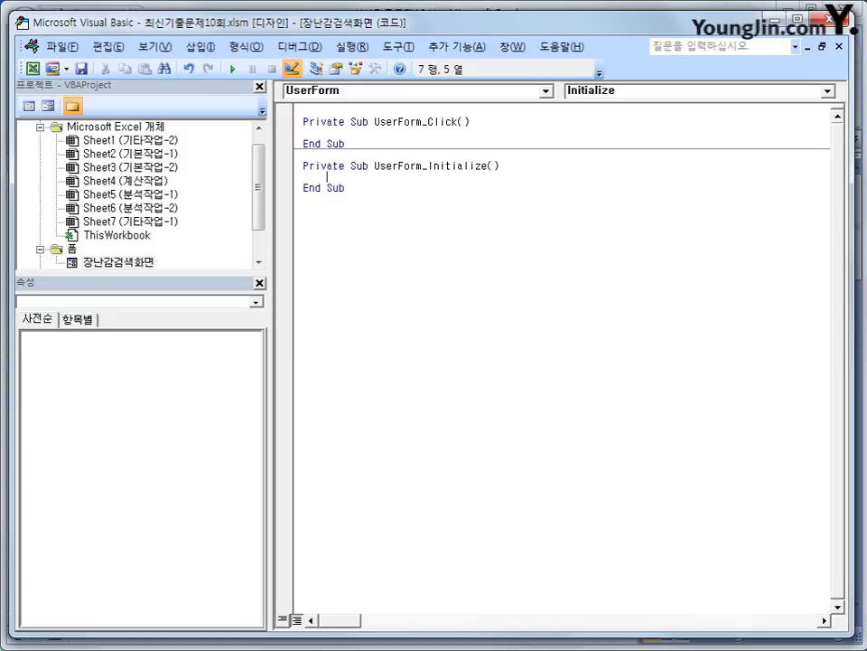
type("combo장난감")
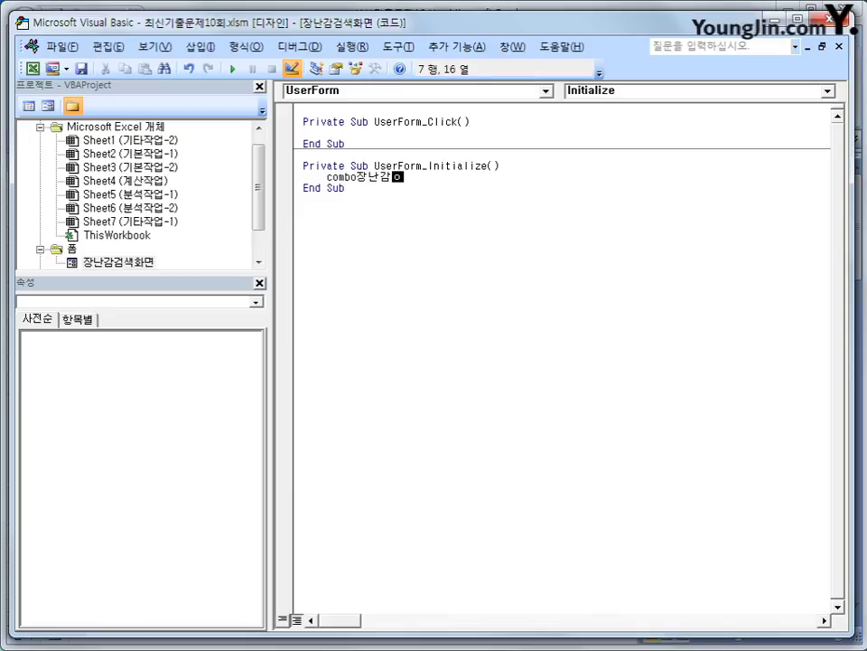
type("이름.ro")
type("w")
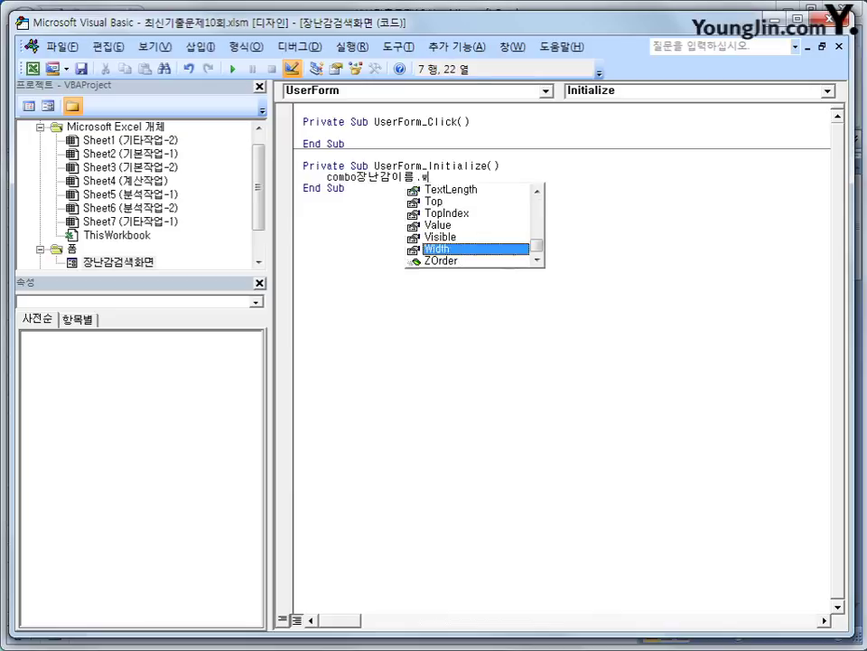
key("BackSpace")
type("row = \"")
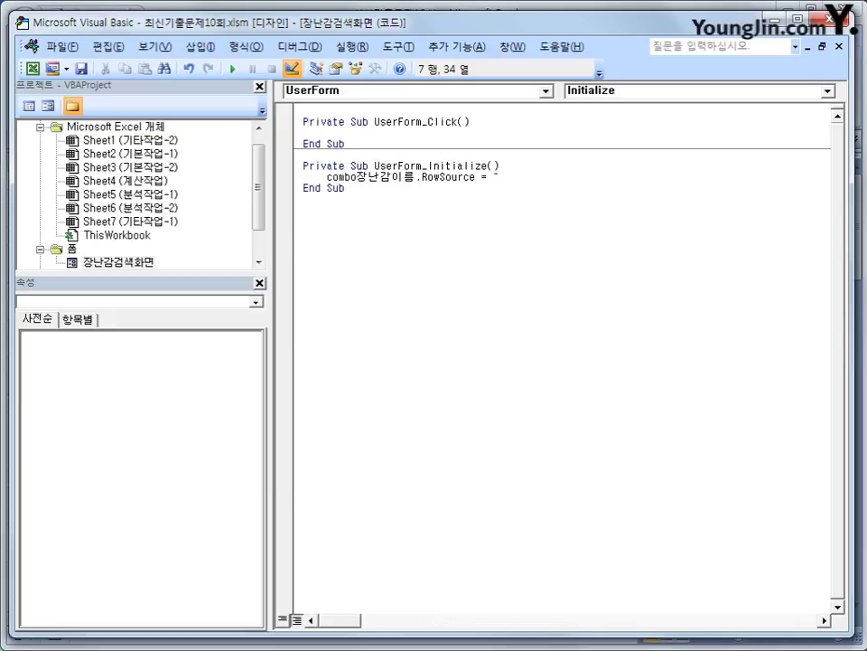
type("C6:C23\"")
left_click(346, 188)
Step: Create the Click event procedure for cmd종료 and enter the statement Unload Me in it
left_click(509, 93)
scroll(557, 181, "up", 3)
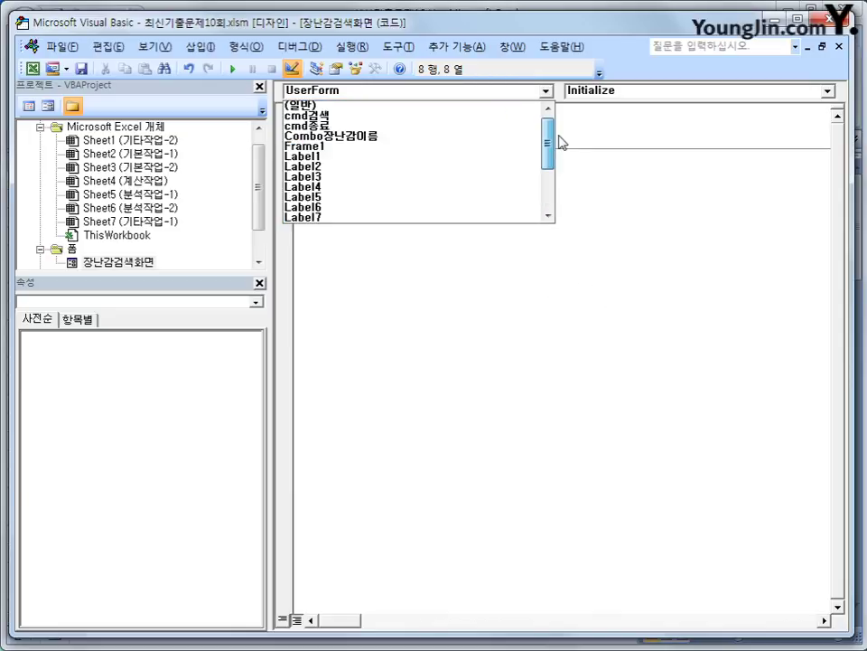
left_click(445, 131)
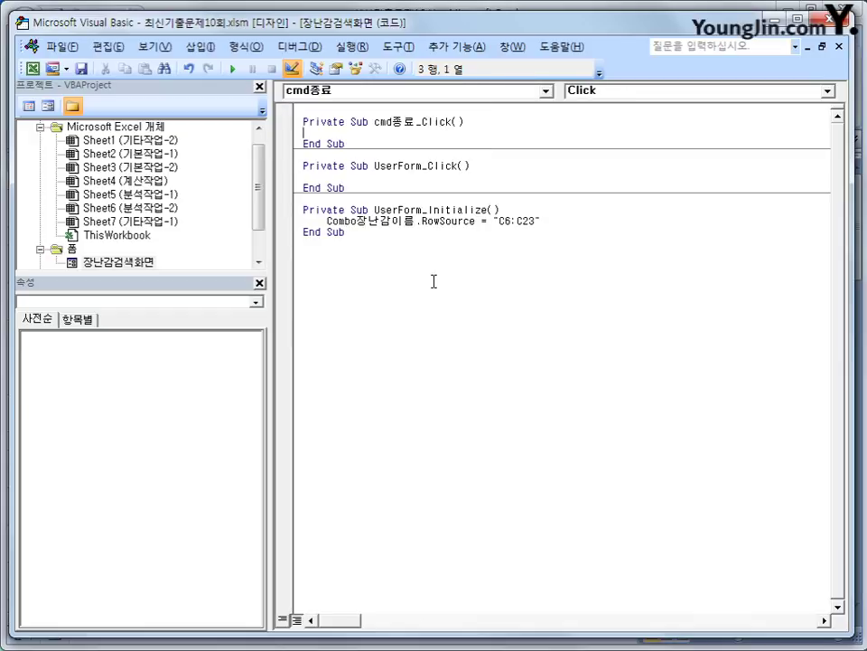
key("Tab")
type("unload me")
key("Down")
left_click(433, 281)
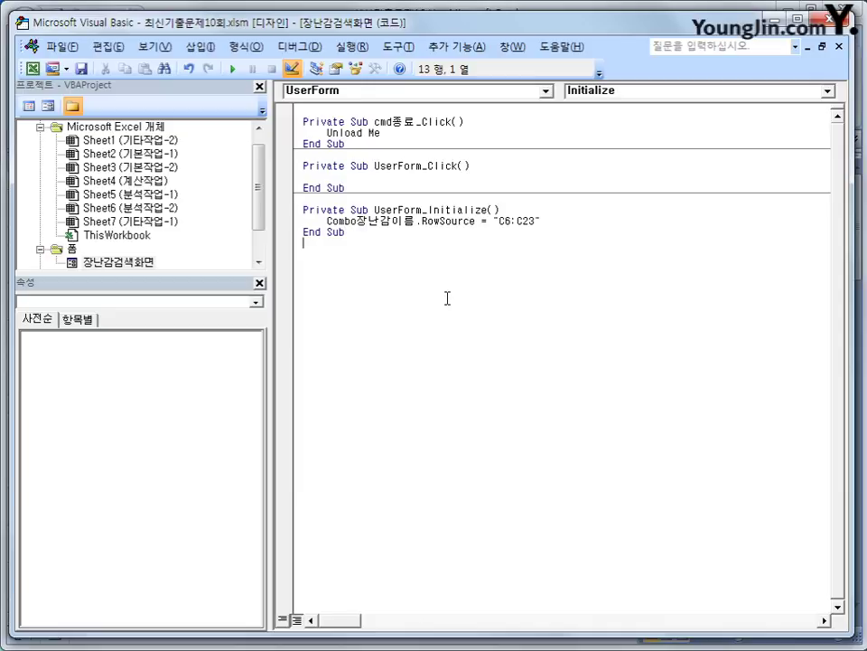
Step: Create the Click event procedure for the form's cmd검색 object
left_click(400, 90)
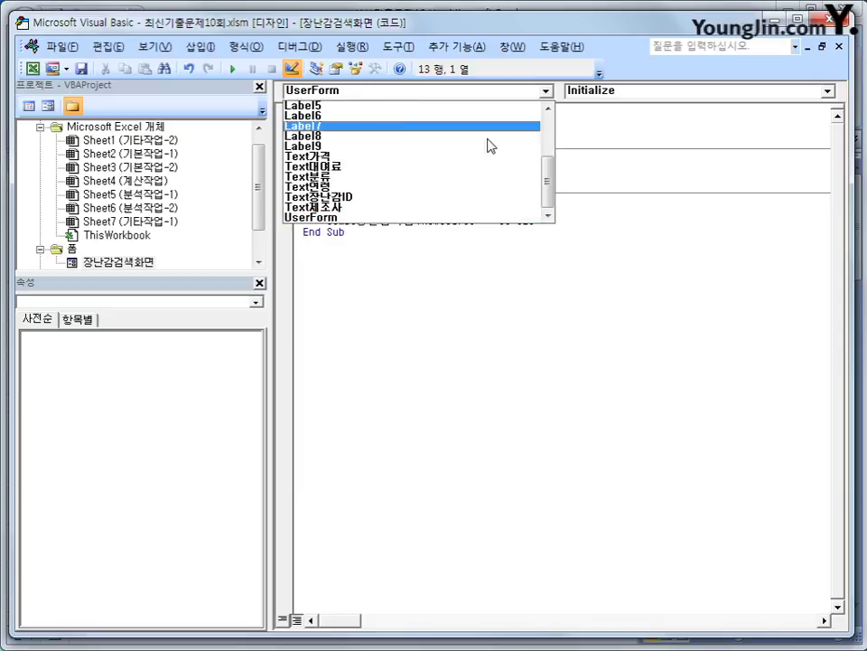
left_click_drag(547, 180, 548, 130)
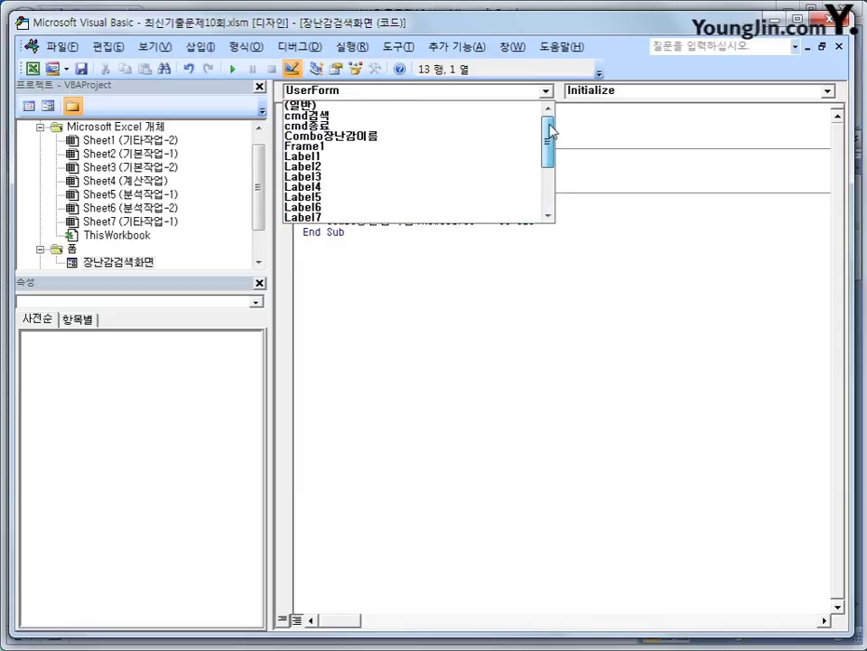
left_click(487, 124)
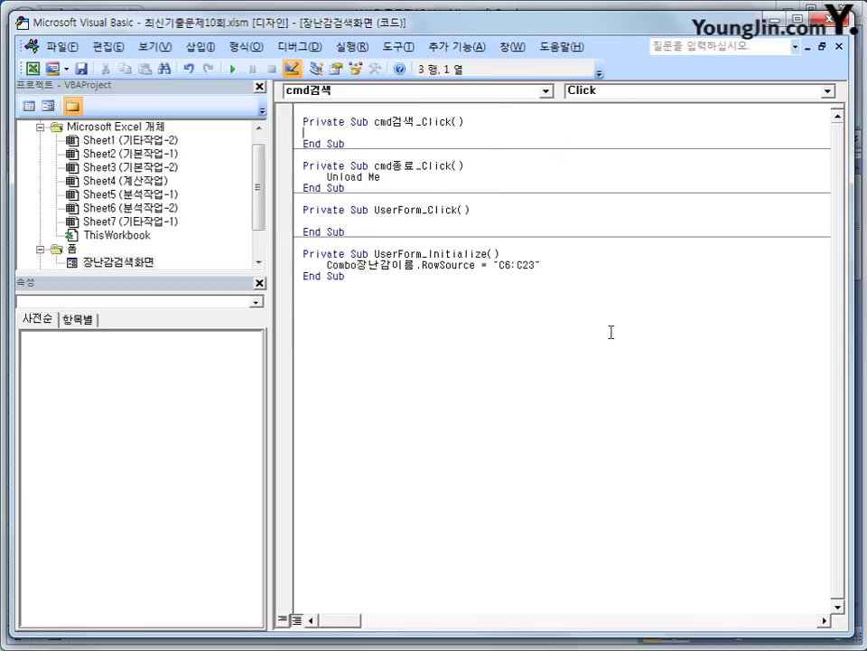
Step: In the cmd검색_Click procedure, enter the statement iRow = Combo장난감이름.ListIndex
key("Tab")
type("iRow ")
type("=")
type("co")
type("m")
key("BackSpace")
type("ombo")
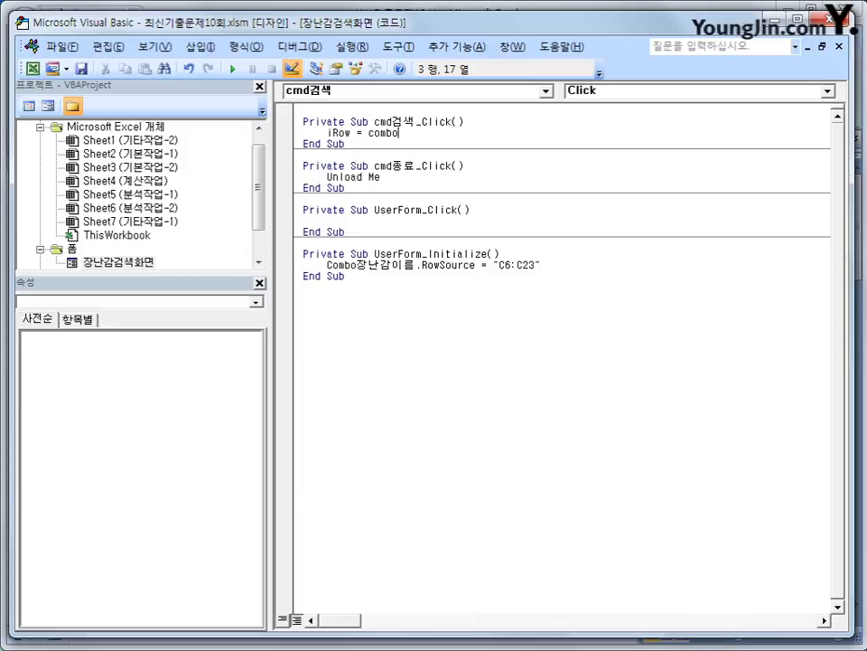
type("장난감이름.")
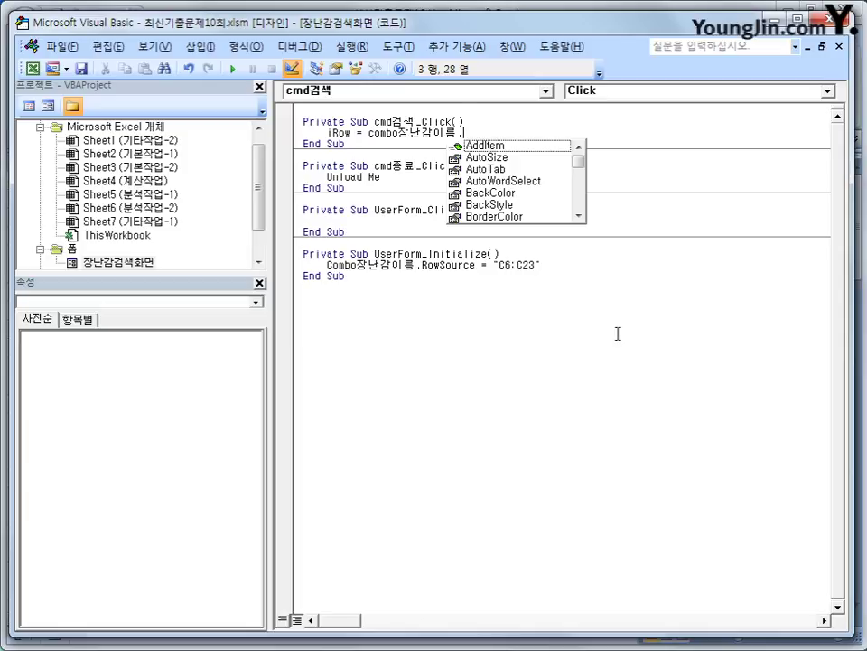
type("lsi")
key("BackSpace")
key("BackSpace")
type("istin")
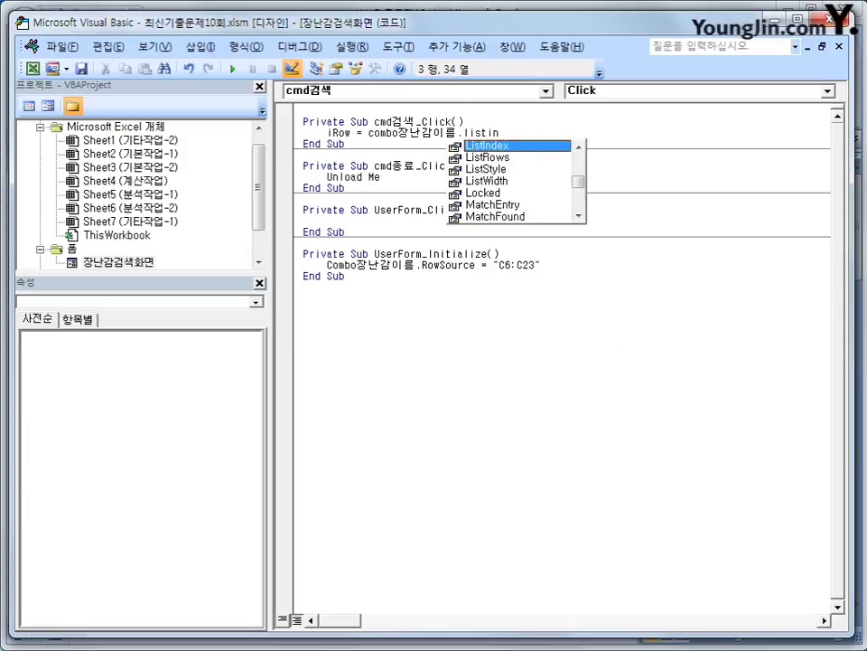
key("Tab")
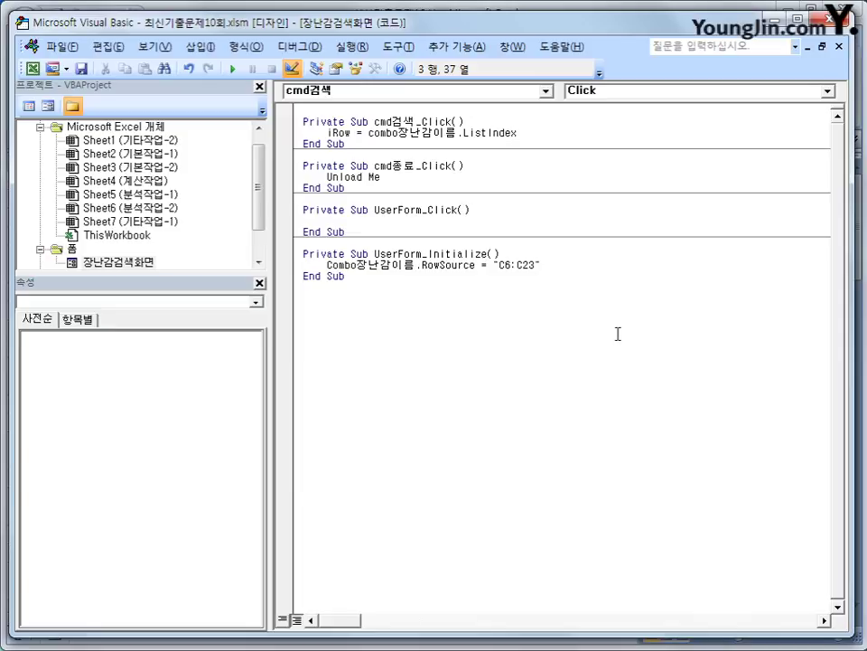
left_click(619, 334)
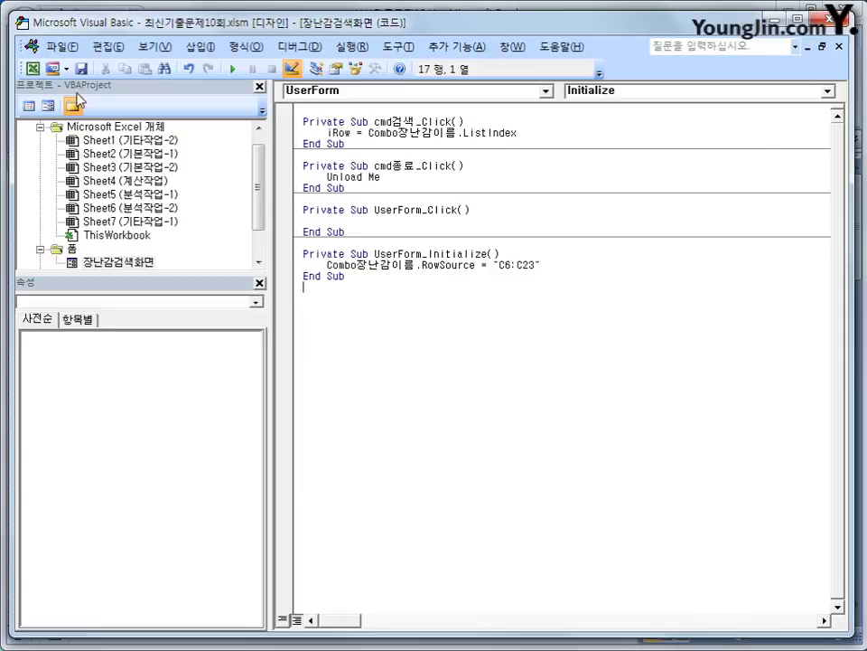
Step: Return to the 기타작업-2 sheet in Excel, turn off design mode and run the 장남감검색 command button
left_click(33, 67)
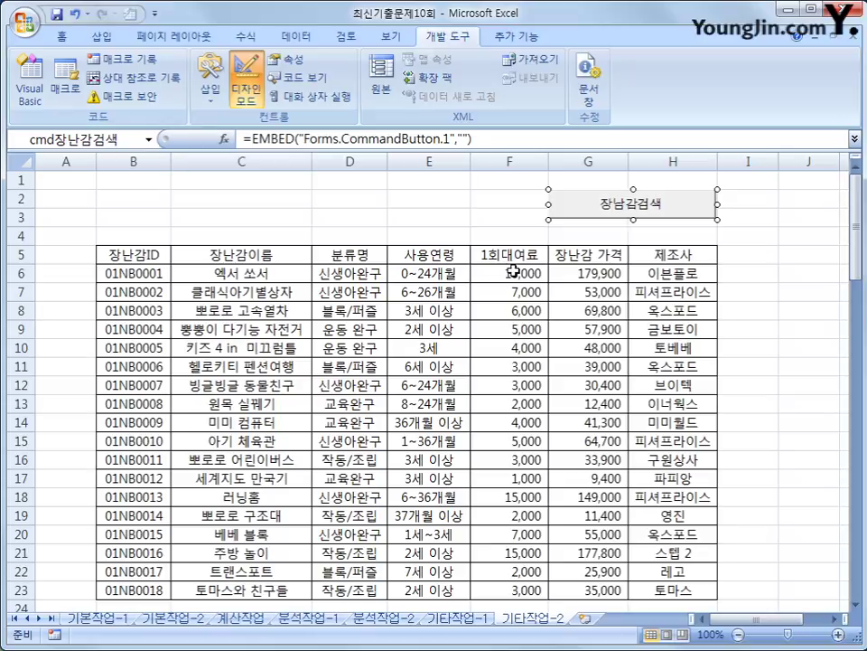
left_click(258, 98)
left_click(418, 215)
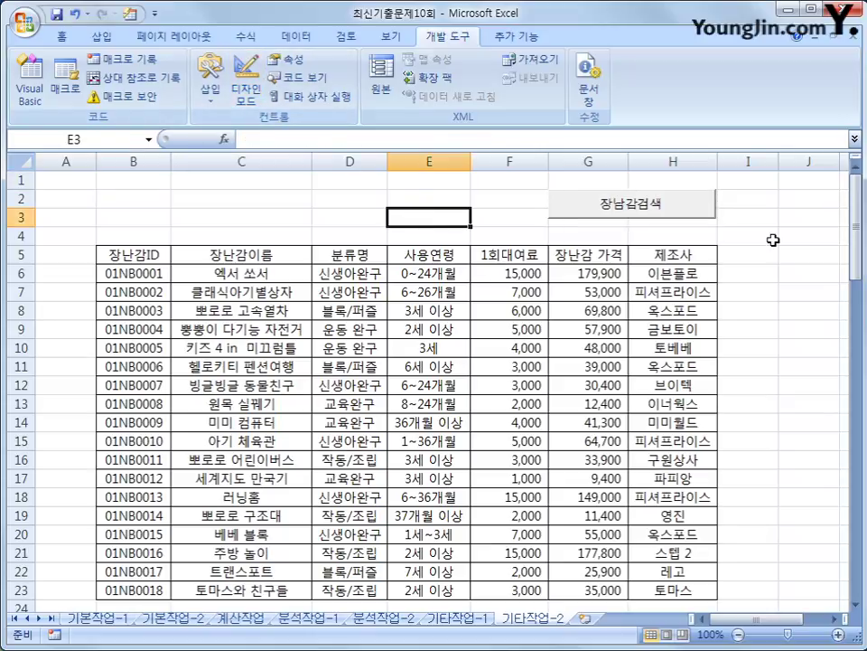
left_click(631, 212)
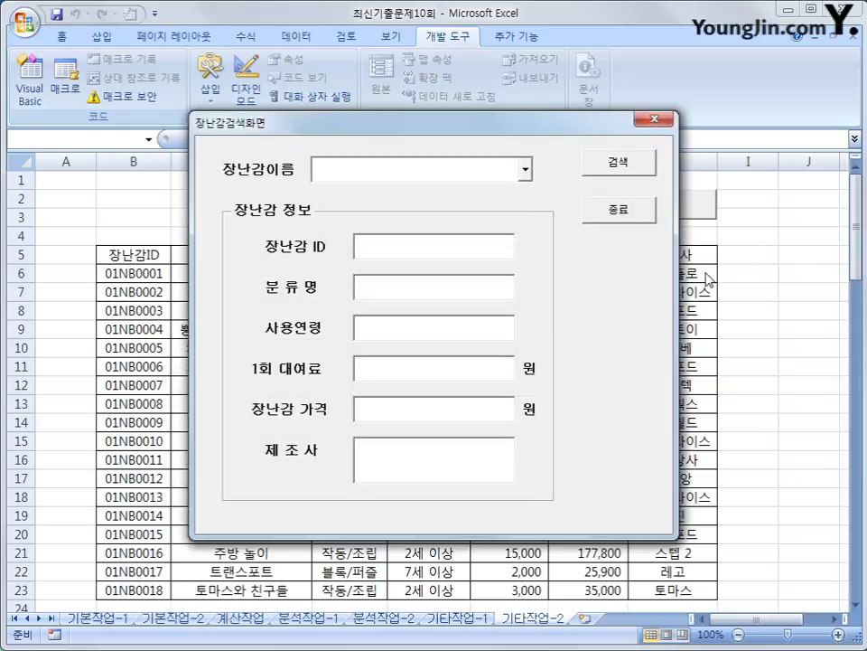
Step: Choose 엑서 쏘서 as the toy name in the form and move the form clear of the 장난감이름 column
left_click_drag(461, 136, 464, 171)
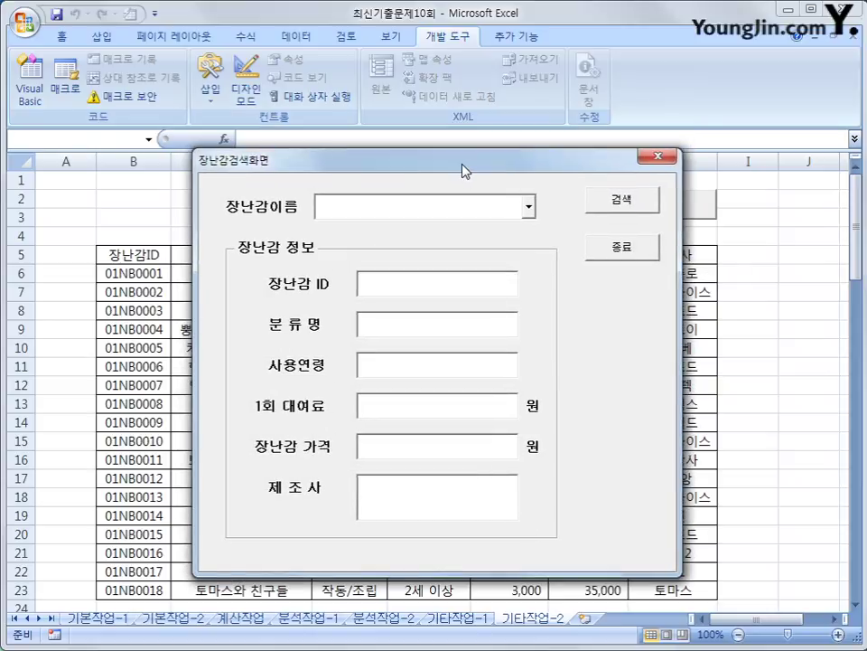
left_click(533, 212)
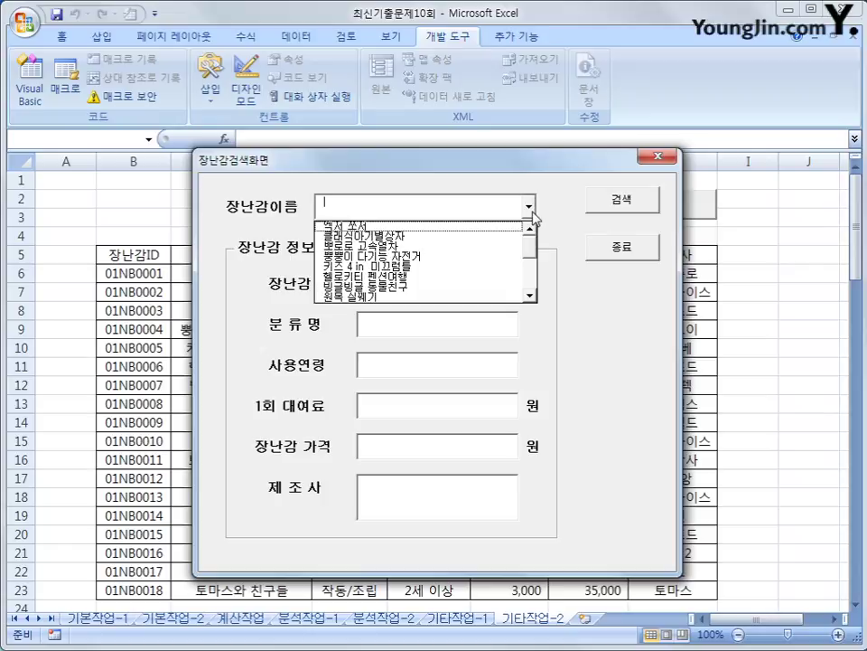
mouse_move(532, 242)
left_mouse_down()
mouse_move(532, 290)
mouse_move(531, 229)
left_mouse_up()
left_click(394, 228)
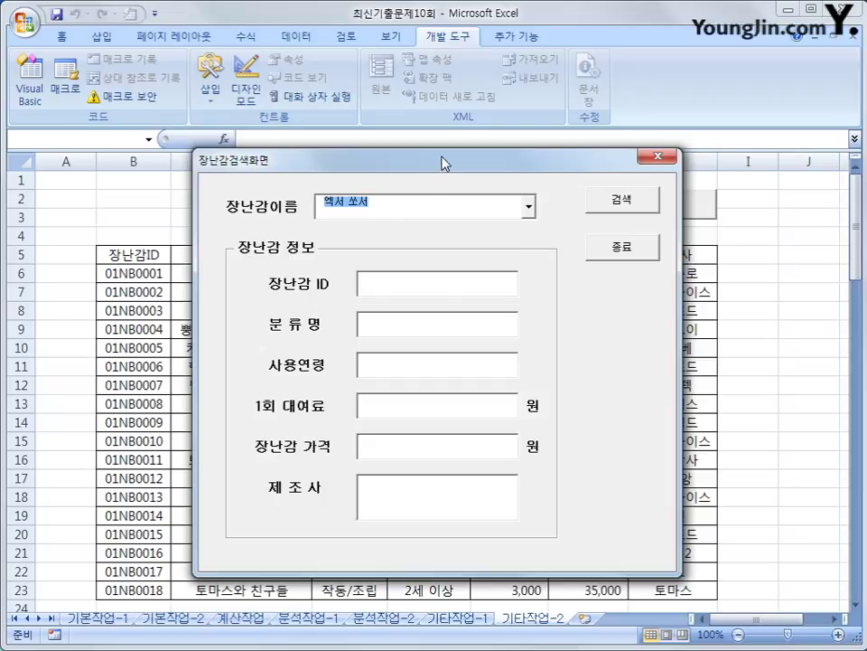
left_click_drag(443, 162, 511, 146)
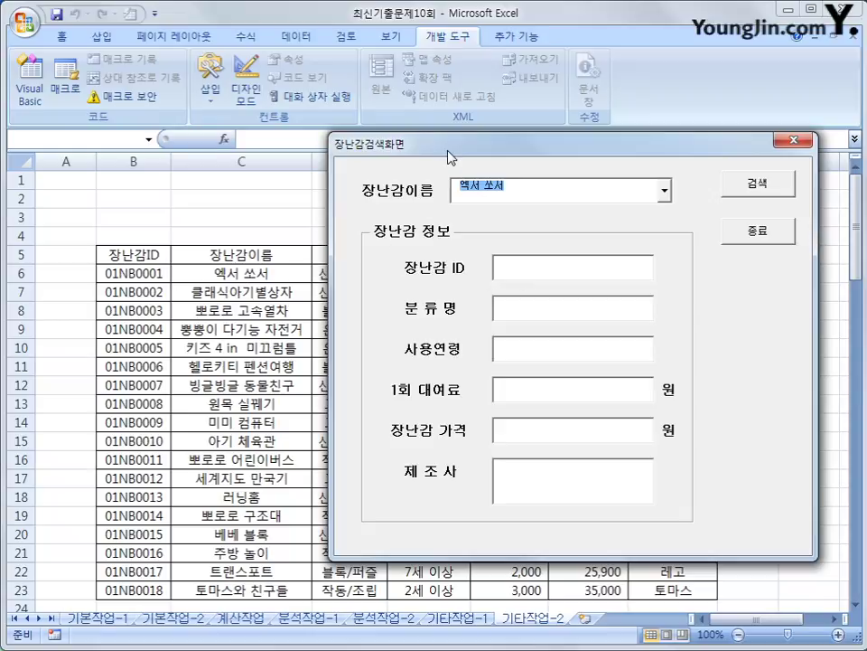
left_click_drag(449, 157, 429, 142)
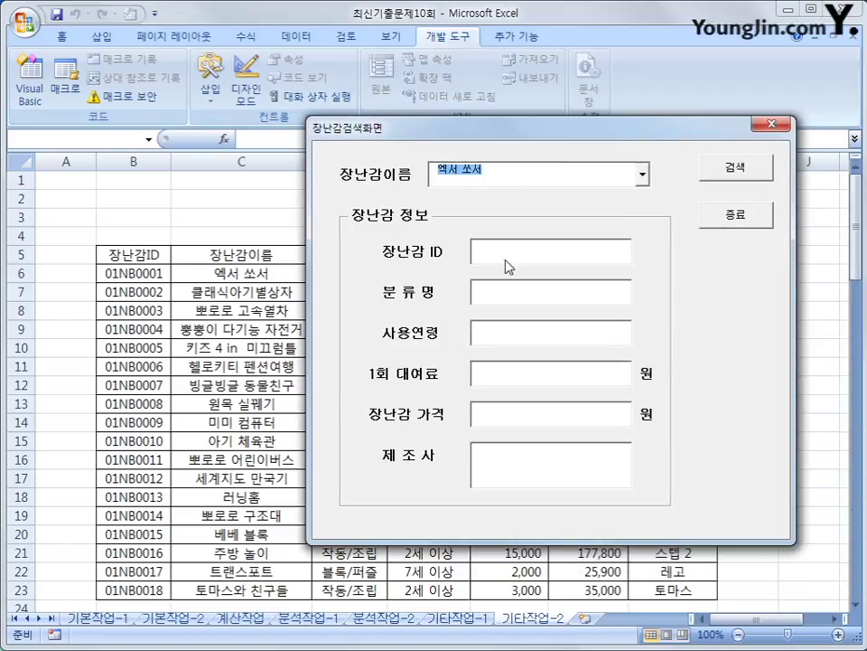
Step: Compare the form's toy name list with the sheet's rows and close the form with its 종료 command
left_click(645, 176)
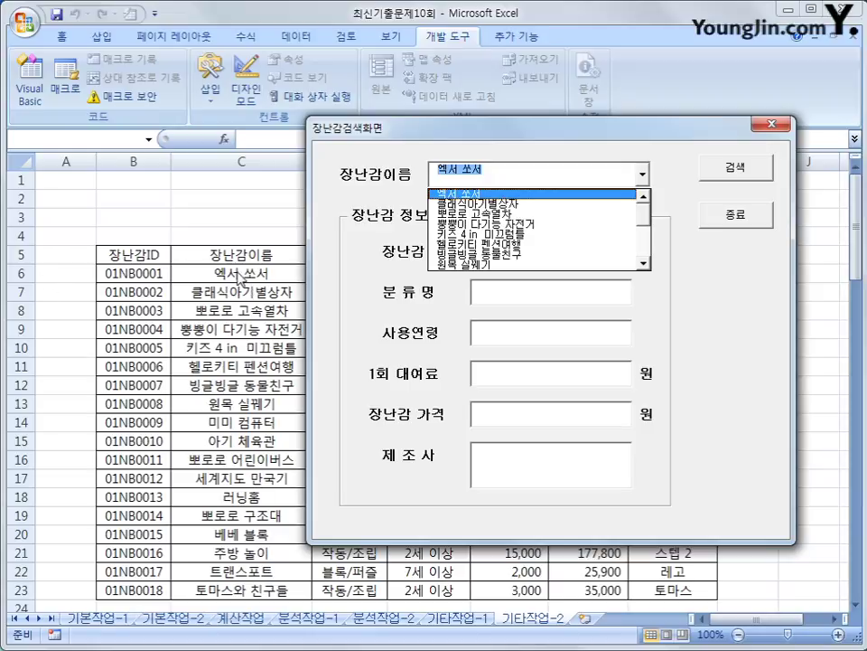
left_click(729, 339)
left_click(721, 215)
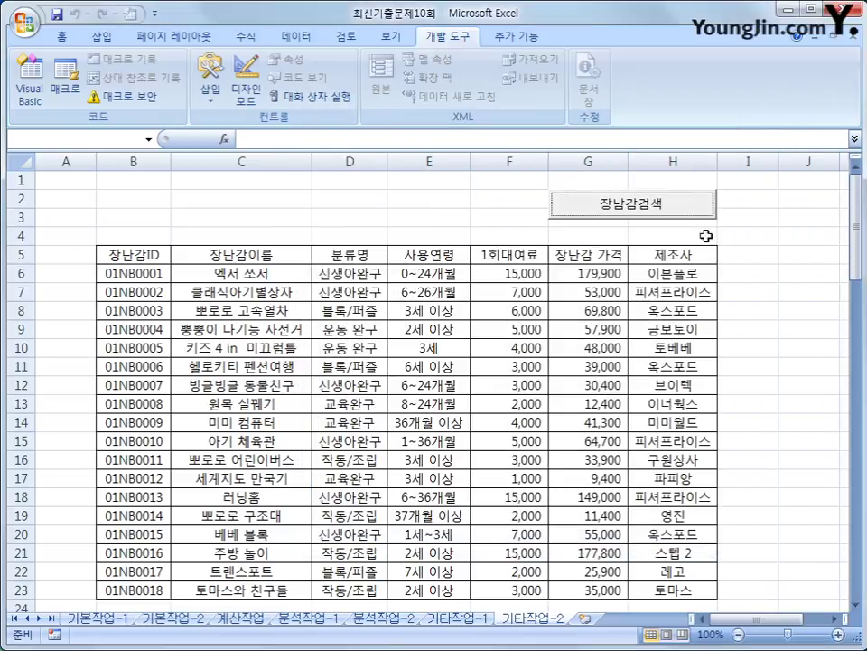
Step: Switch back to the Visual Basic editor and append + 6 to the iRow statement in cmd검색_Click
left_click(29, 79)
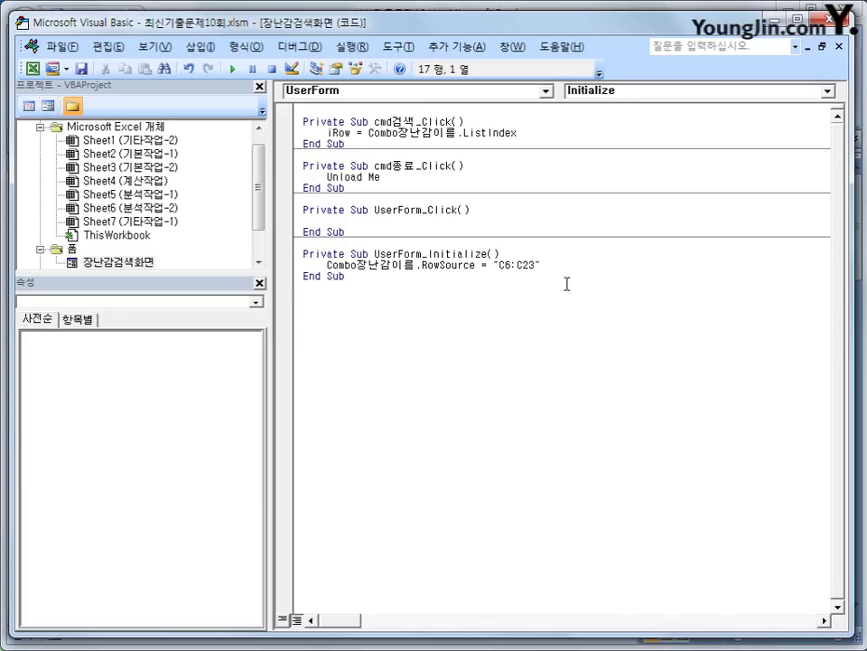
left_click(538, 134)
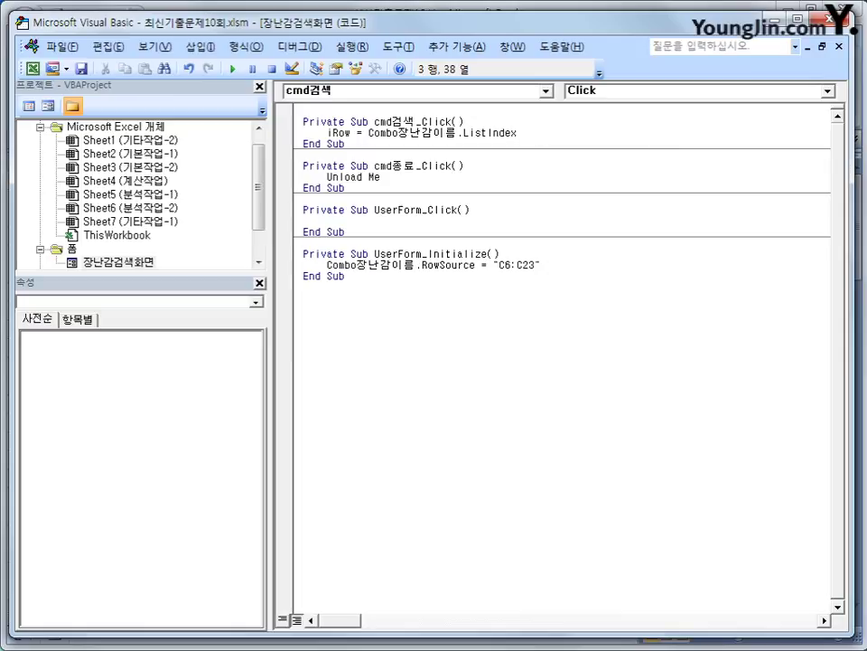
type("+ 6")
key("Return")
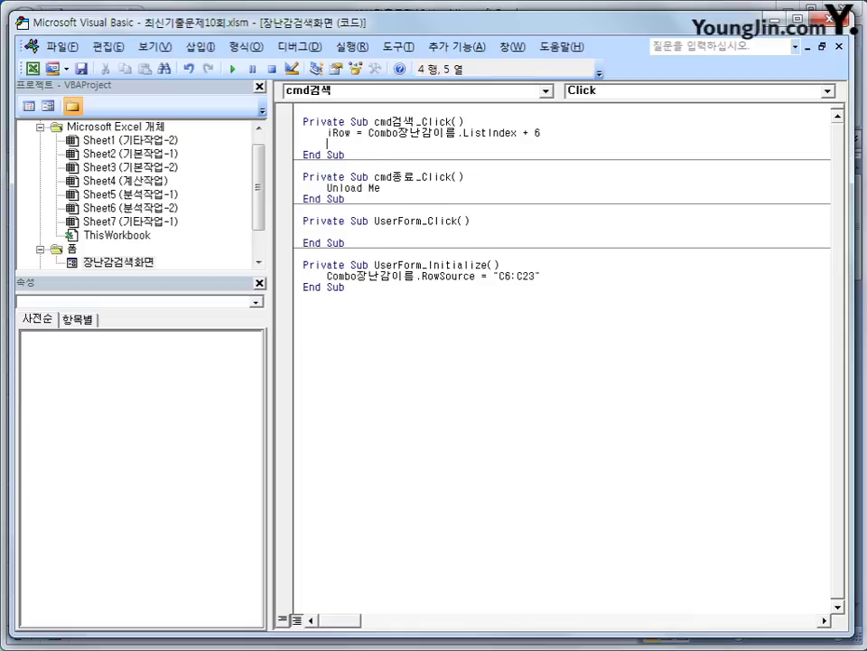
Step: Below a blank line in cmd검색_Click, enter the statement Text장난감ID = Cells(iRow, 2)
key("Return")
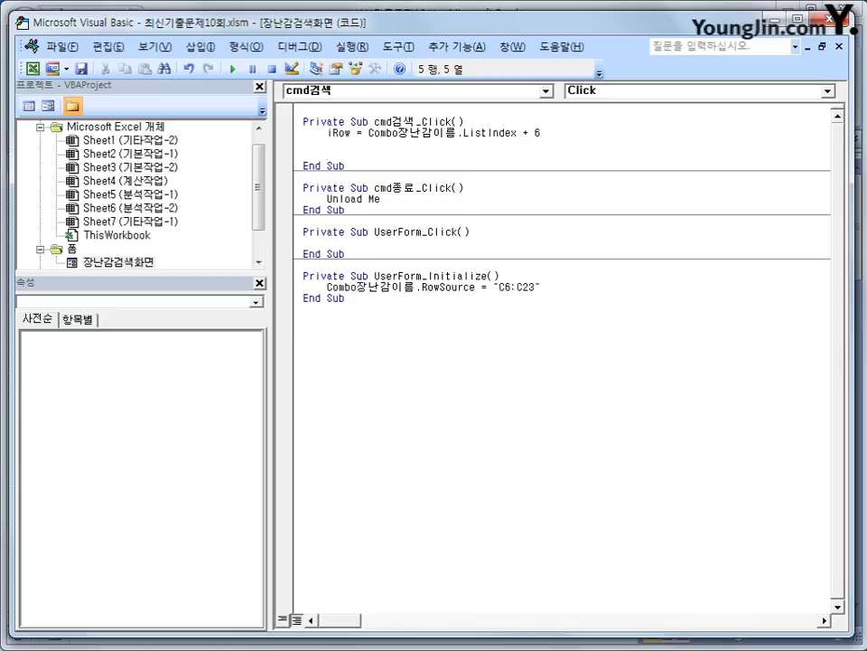
type("text장난감")
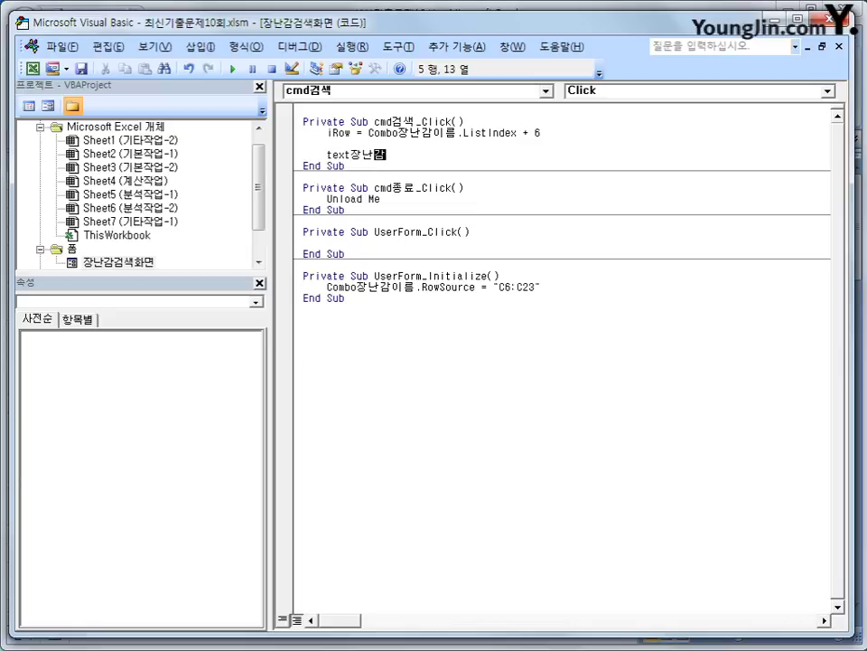
type("ID =cells(i")
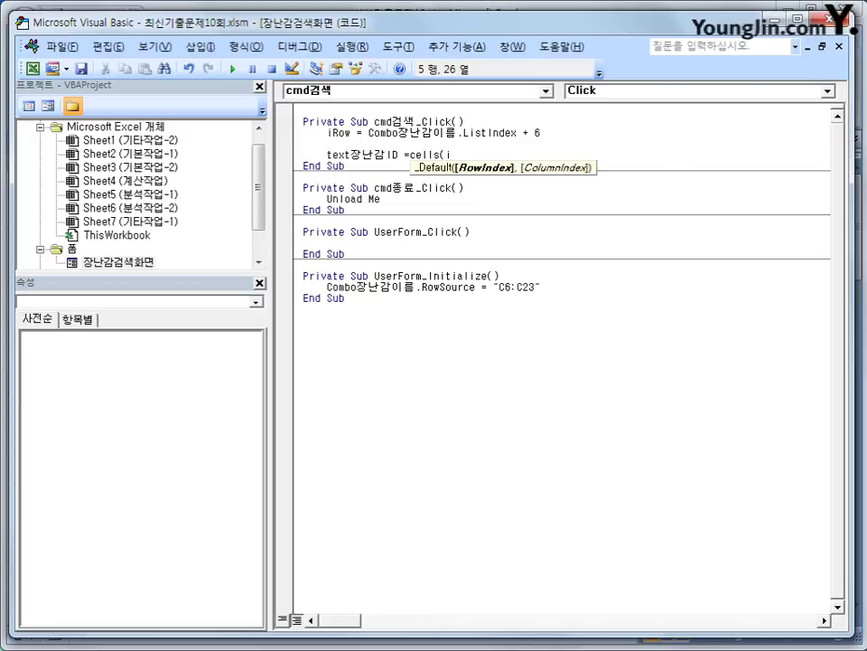
type("Row, ")
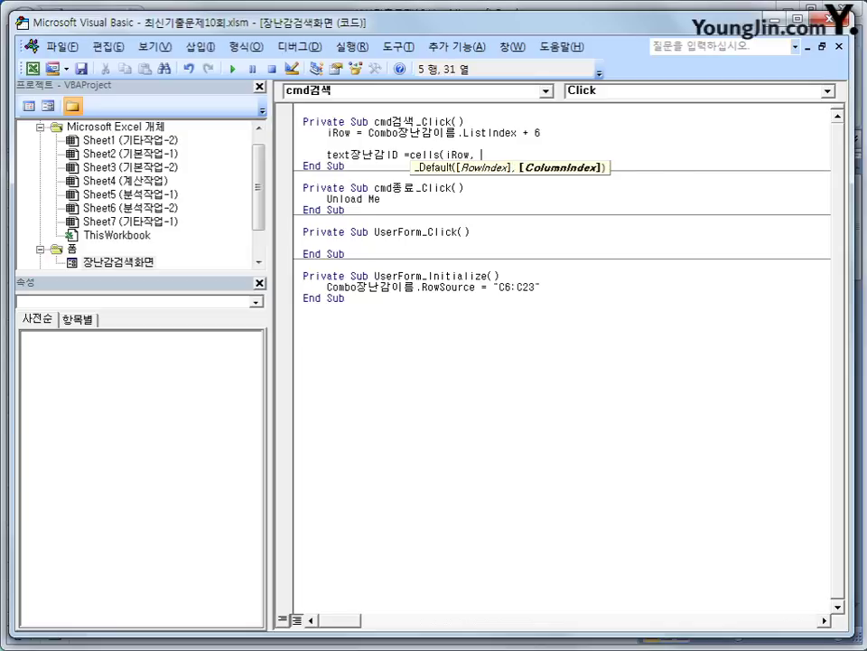
type("1")
key("BackSpace")
type("2")
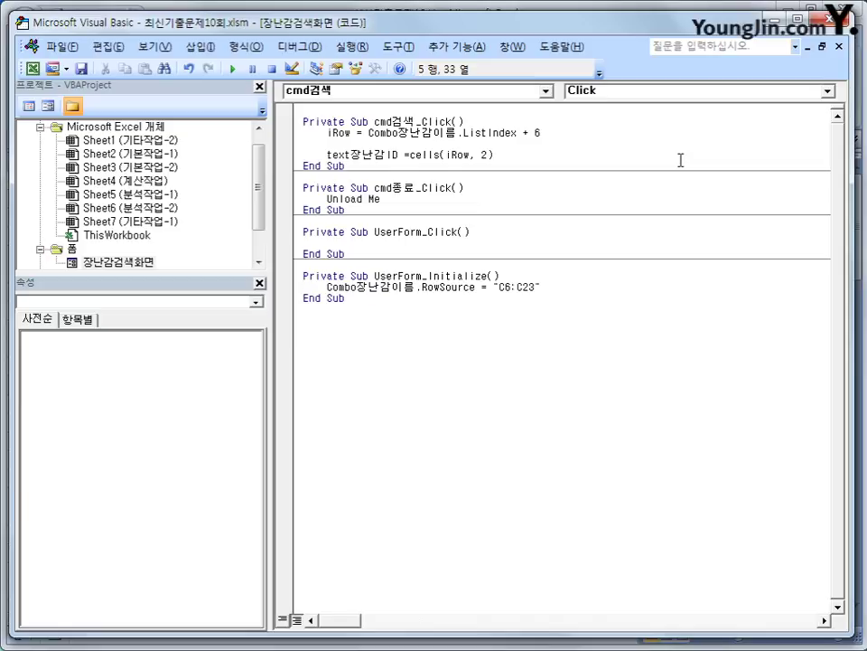
key("Return")
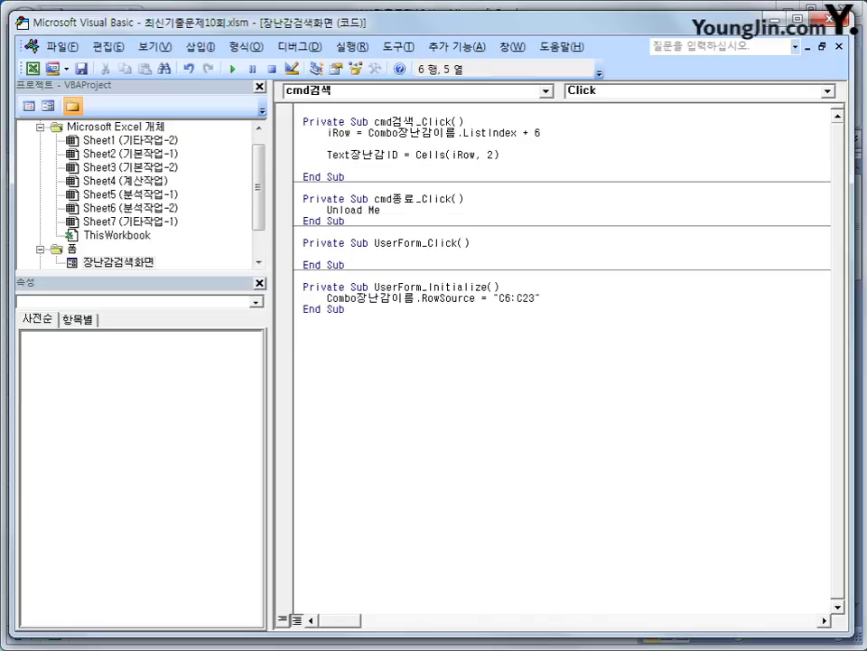
Step: Copy the Text장난감ID = Cells(iRow, 2) statement and paste six copies of it on the lines directly below
key("Up")
key("shift+End")
key("ctrl+c")
key("Down")
key("ctrl+v")
key("Return")
key("ctrl+v")
key("Return")
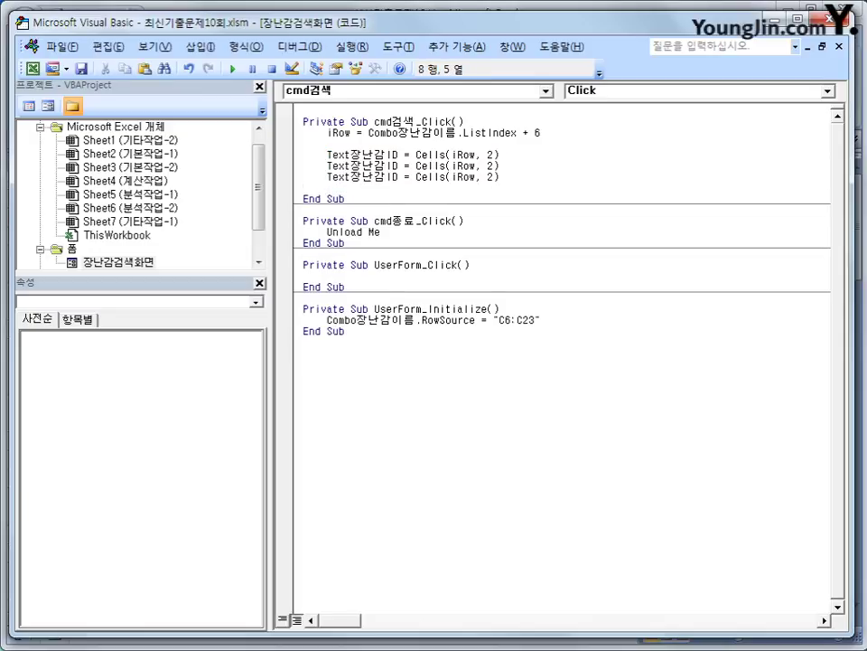
key("ctrl+v")
key("Return")
key("ctrl+v")
key("Return")
key("ctrl+v")
key("Return")
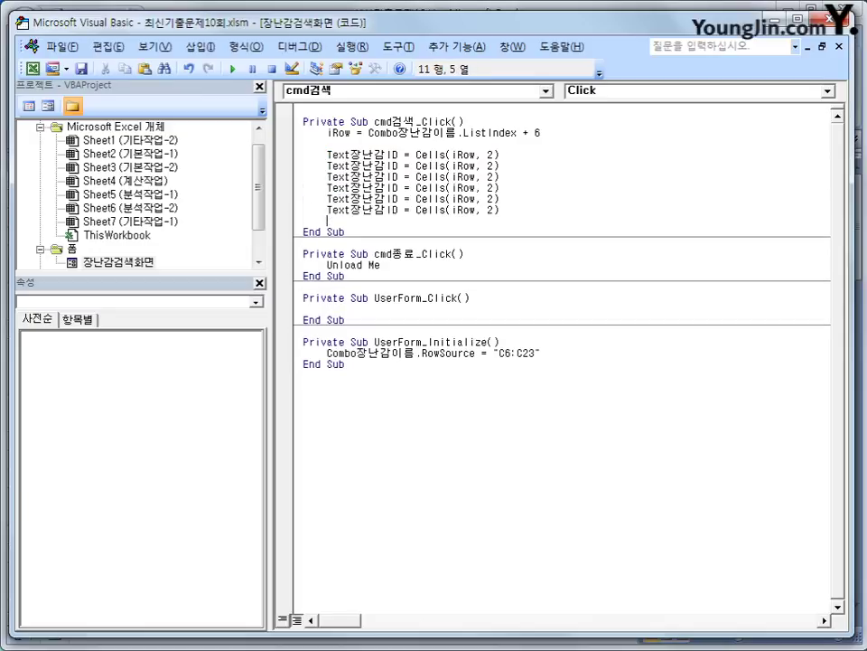
key("ctrl+v")
key("Return")
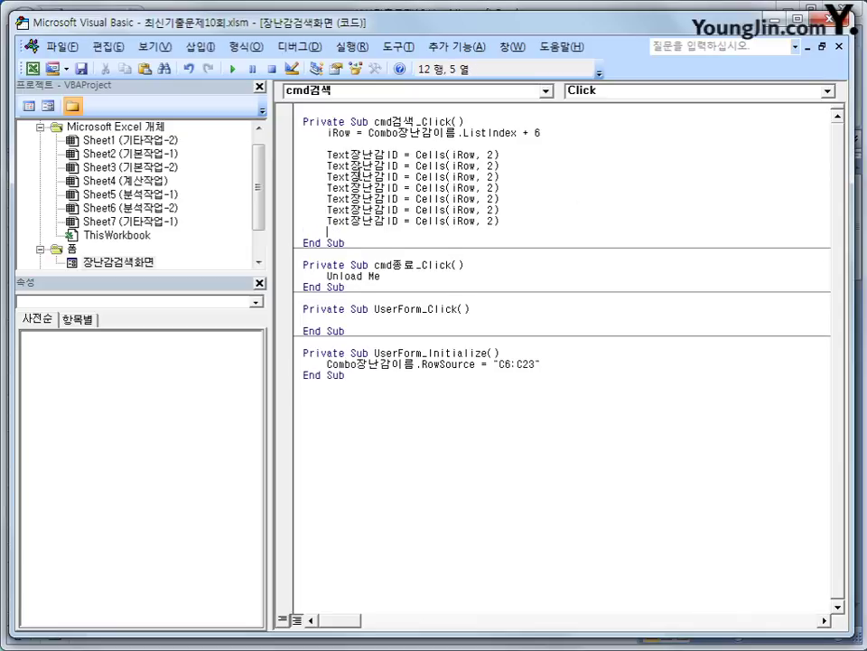
Step: Change the second Text장난감ID statement in cmd검색_Click to Text분류 = Cells(iRow, 4)
left_click(351, 166)
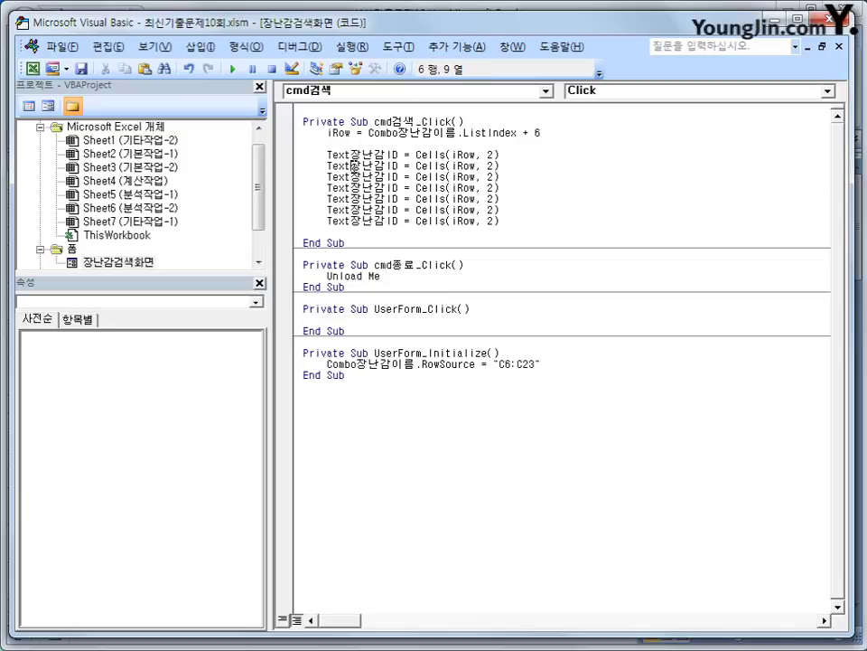
left_click_drag(353, 167, 388, 167)
type("qn")
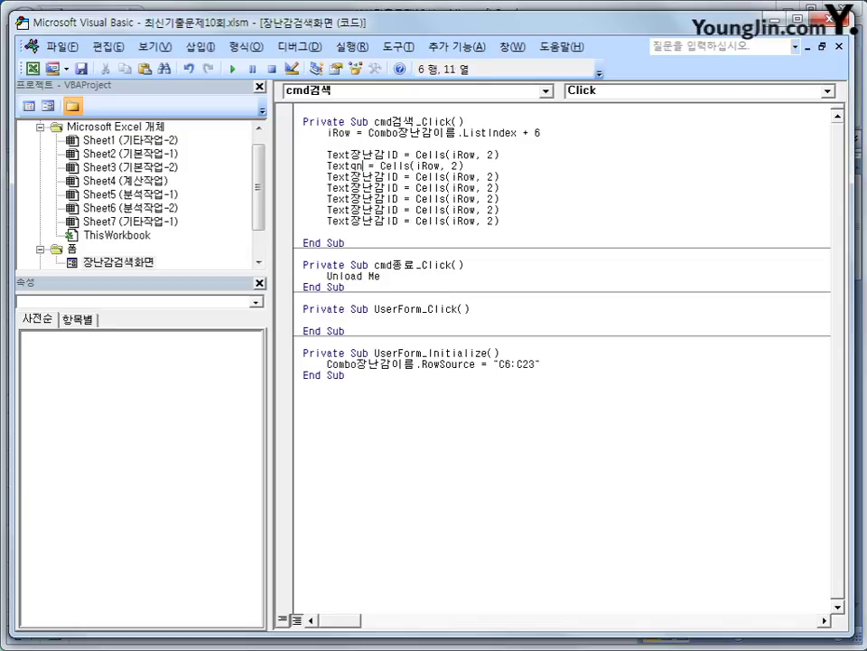
key("BackSpace")
key("BackSpace")
type("분ㄹ")
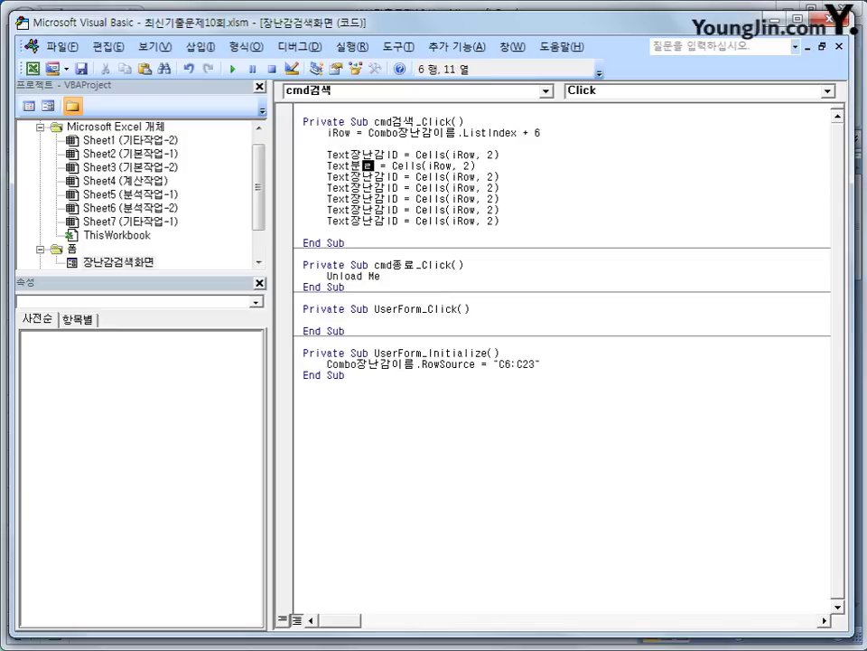
type("ㅠ")
key("Right")
key("Right")
key("Right")
key("Right")
key("Right")
key("Right")
key("Right")
key("Right")
key("Right")
key("Right")
key("Right")
key("Right")
key("Right")
key("Right")
key("Right")
key("Delete")
type("4")
Step: Change the copied statement below the Text분류 line to Text연령 = Cells(iRow, 5)
left_click(468, 176)
key("Left")
key("Left")
key("Left")
key("Left")
key("Left")
key("Left")
key("Left")
key("Left")
key("Left")
key("Left")
key("Left")
key("Left")
key("Left")
key("Left")
key("Left")
key("Left")
key("Left")
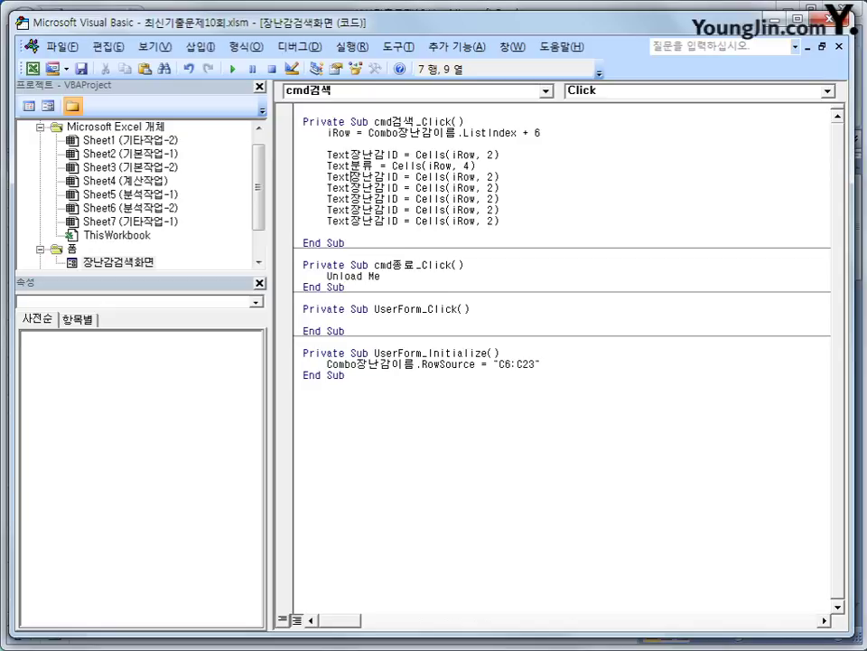
type("연령")
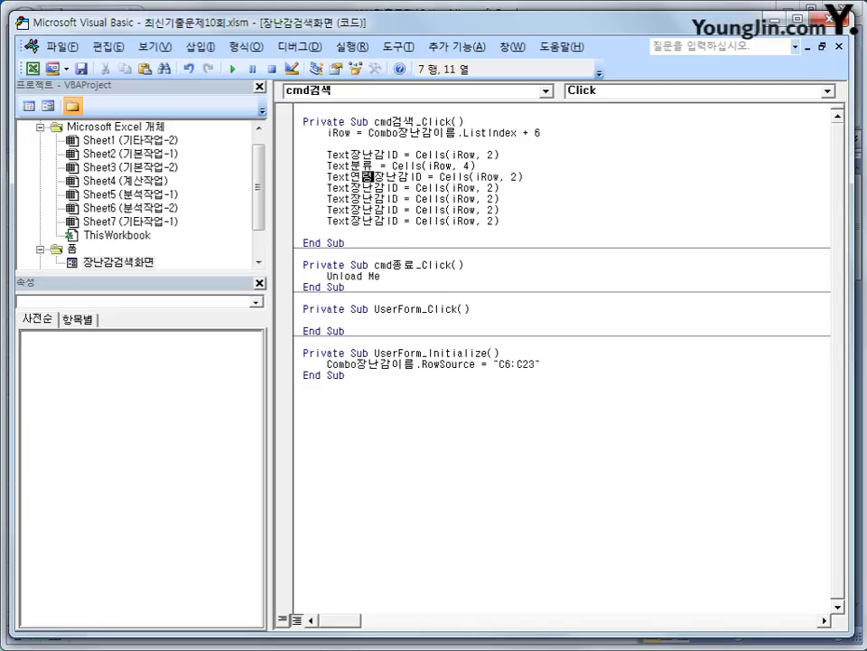
key("Delete")
key("Delete")
key("Delete")
key("Delete")
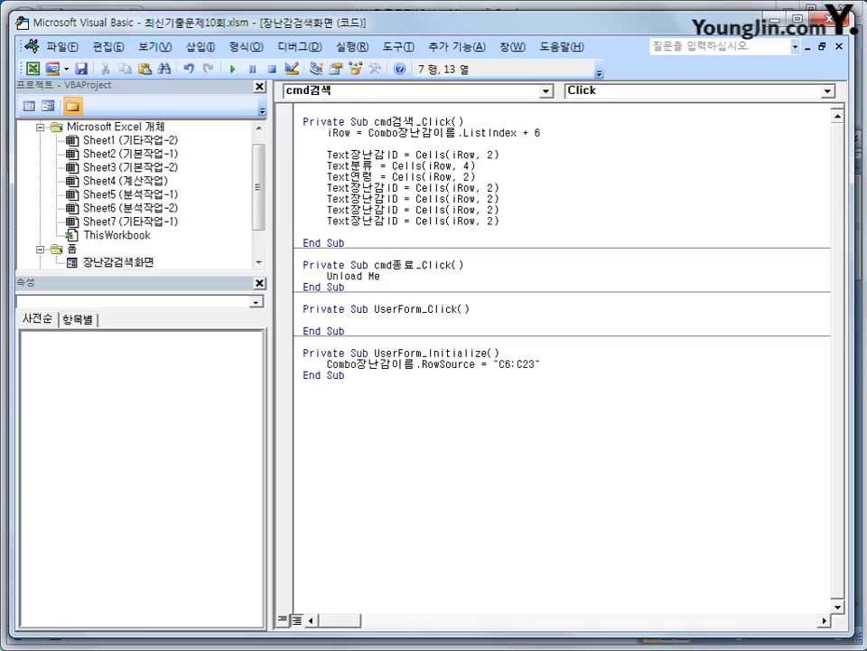
key("Right")
key("Right")
key("Right")
key("Right")
key("Right")
key("Right")
key("Right")
key("Right")
key("Right")
key("Right")
key("Right")
key("Right")
key("Right")
key("Right")
key("Right")
key("Delete")
type("5")
Step: Change the copied statement below the Text연령 line to Text대여료 = Cells(iRow, 6)
key("Down")
key("Left")
key("Left")
key("Left")
key("Left")
key("Left")
key("Left")
key("Left")
key("Left")
key("Left")
key("Left")
key("Left")
key("Left")
key("Left")
key("Left")
key("Left")
key("Left")
key("Left")
key("Left")
key("Right")
key("shift+Right")
key("shift+Right")
key("shift+Right")
key("shift+Right")
key("shift+Right")
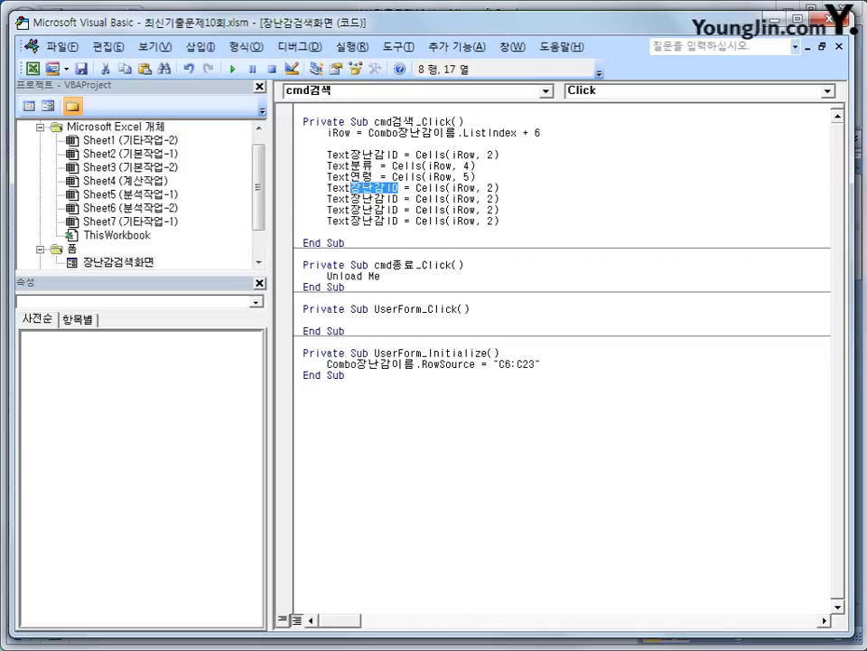
type("대여료")
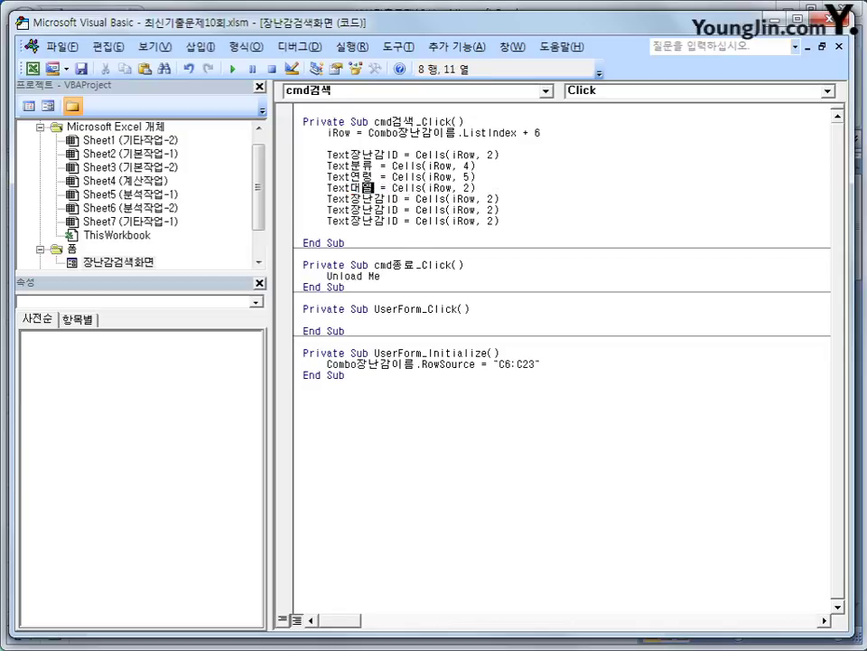
key("Right")
key("Right")
key("Right")
key("Right")
key("Right")
key("Right")
key("Right")
key("Right")
key("Right")
key("Right")
key("Right")
key("Right")
key("Right")
key("Right")
key("Right")
key("Right")
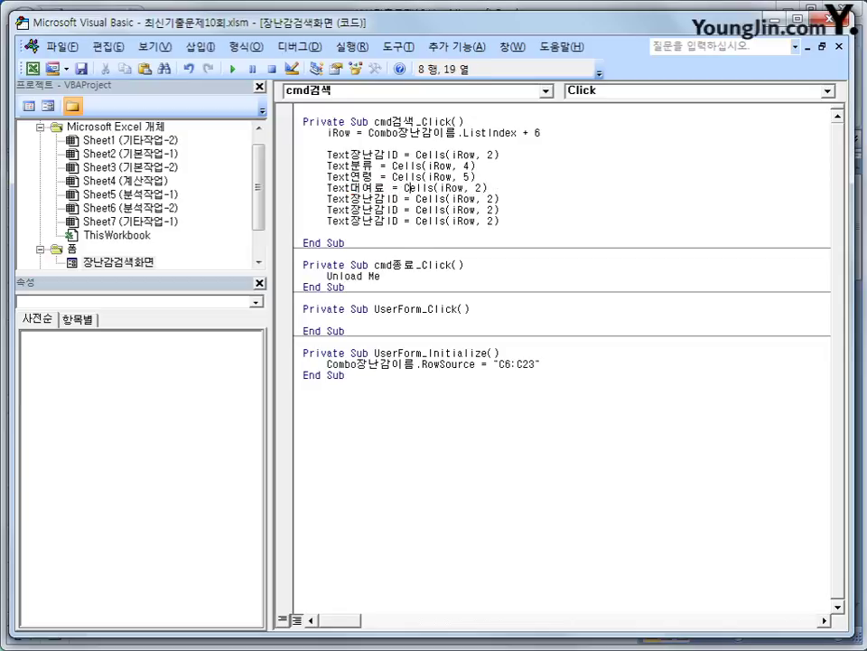
key("Right")
key("Delete")
type("6")
Step: Change the copied statement below the Text대여료 line to Text가격 = Cells(iRow, 7)
key("Down")
key("Left")
key("Left")
key("Left")
key("Left")
key("Left")
key("Left")
key("Left")
key("Left")
key("Left")
key("Left")
key("Left")
key("Left")
key("Left")
key("Left")
key("Left")
key("Left")
key("Left")
key("Left")
key("Left")
key("Left")
key("Left")
key("Right")
key("Right")
key("shift+Right")
key("shift+Right")
key("shift+Right")
key("shift+Right")
key("shift+Right")
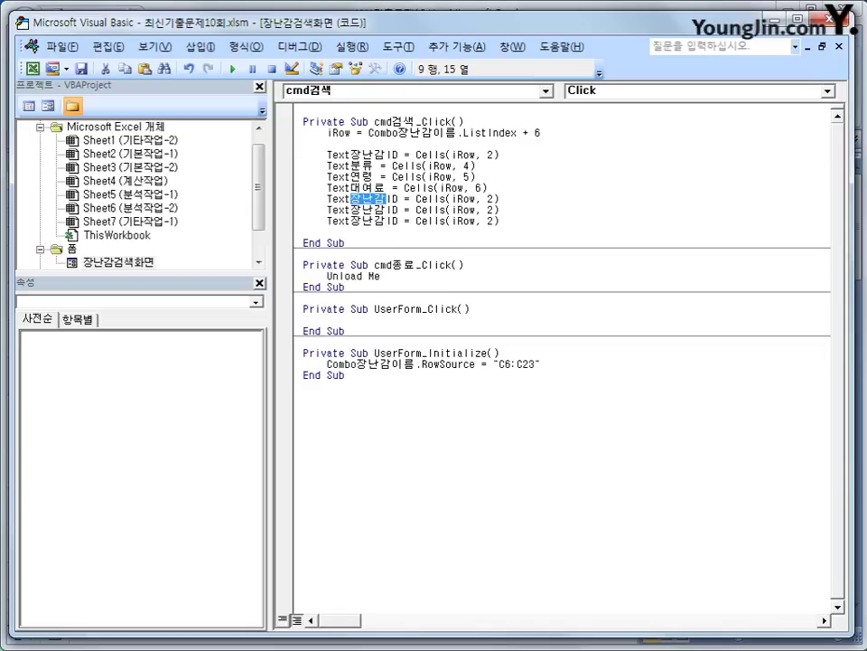
type("가격")
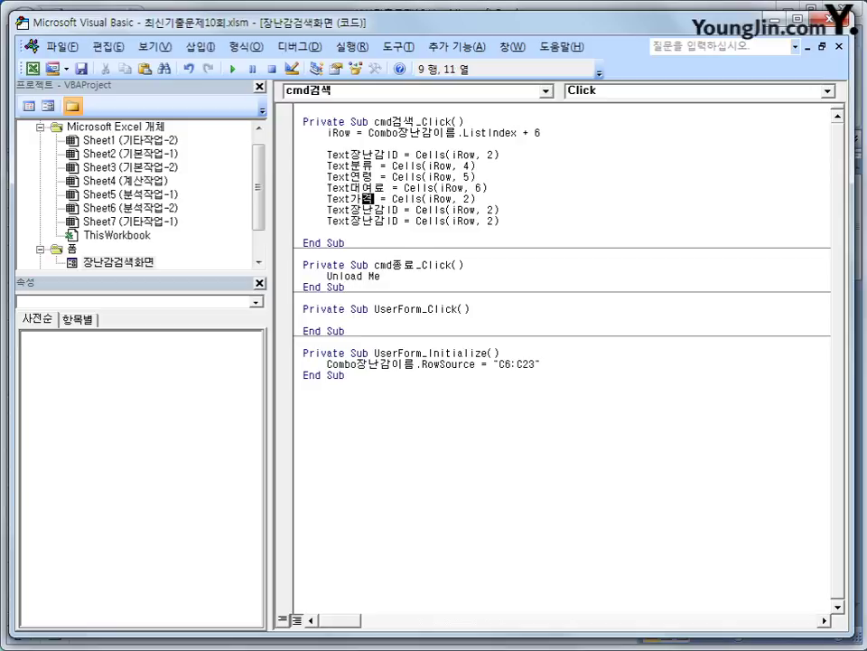
key("Right")
key("Right")
key("Right")
key("Right")
key("Right")
key("Right")
key("Right")
key("Right")
key("Right")
key("Right")
key("Right")
key("Right")
key("Right")
key("Right")
key("Right")
key("Delete")
type("7")
Step: Change the copied statement below the Text가격 line to Text제조사 = Cells(iRow, 8)
key("Down")
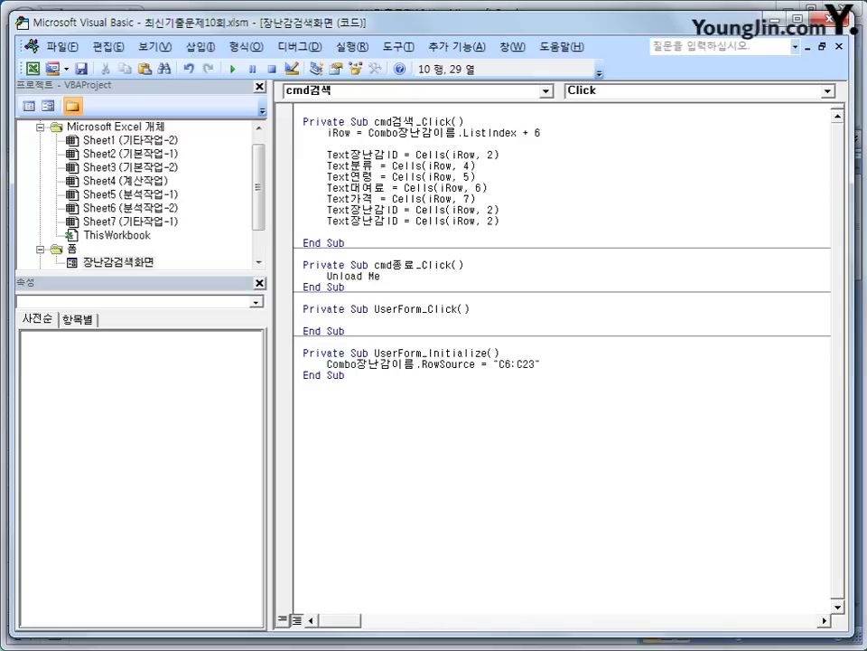
key("Left")
key("Left")
key("Left")
key("Left")
key("Left")
key("Left")
key("Left")
key("Left")
key("Left")
key("Left")
key("Left")
key("Left")
key("Left")
key("Left")
key("Left")
key("Left")
type("제품")
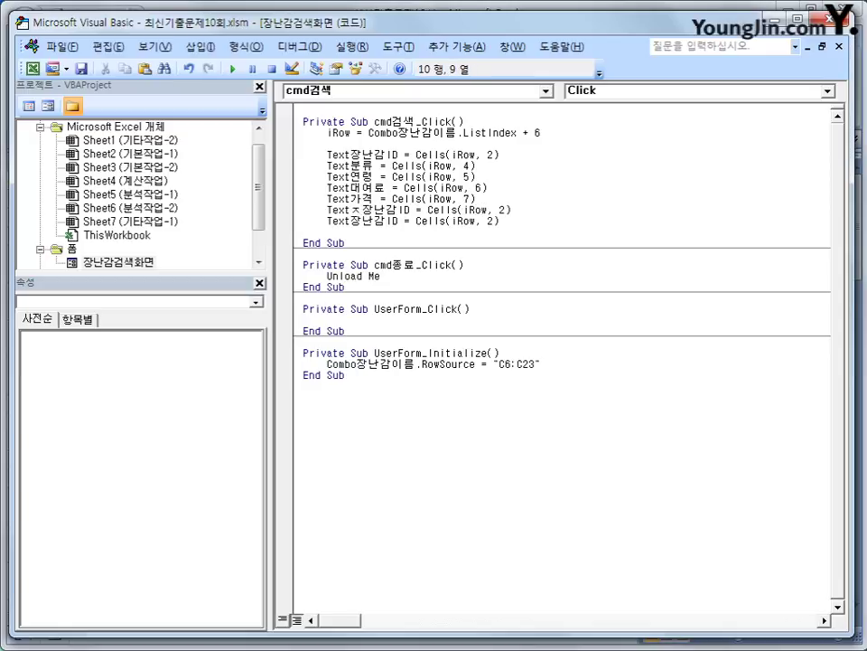
type("사")
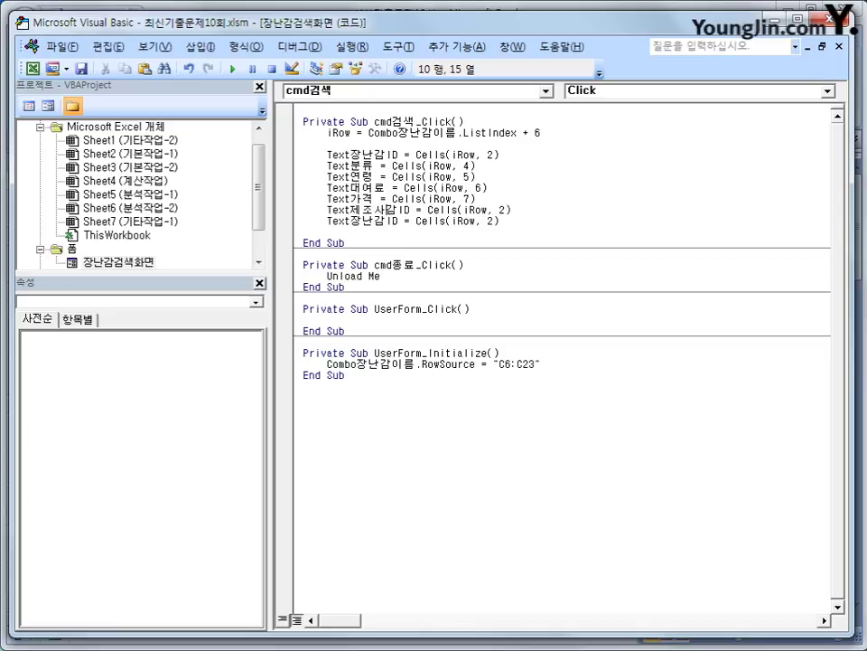
key("Delete")
key("Delete")
key("Delete")
key("Delete")
key("Delete")
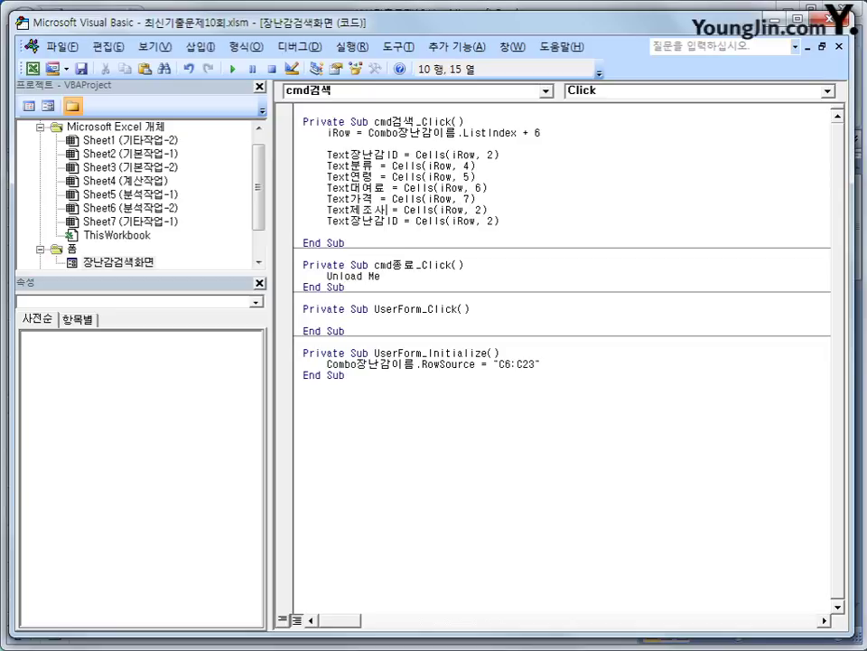
key("Right")
key("Right")
key("Right")
key("Right")
key("Right")
key("Right")
key("Right")
key("Right")
key("Right")
key("Right")
key("Right")
key("Right")
key("Right")
key("Right")
key("Right")
key("Delete")
type("8")
Step: Delete the leftover Text장난감ID statement and the extra blank line below the Text제조사 line
key("Down")
key("Home")
key("shift+End")
key("Delete")
key("Delete")
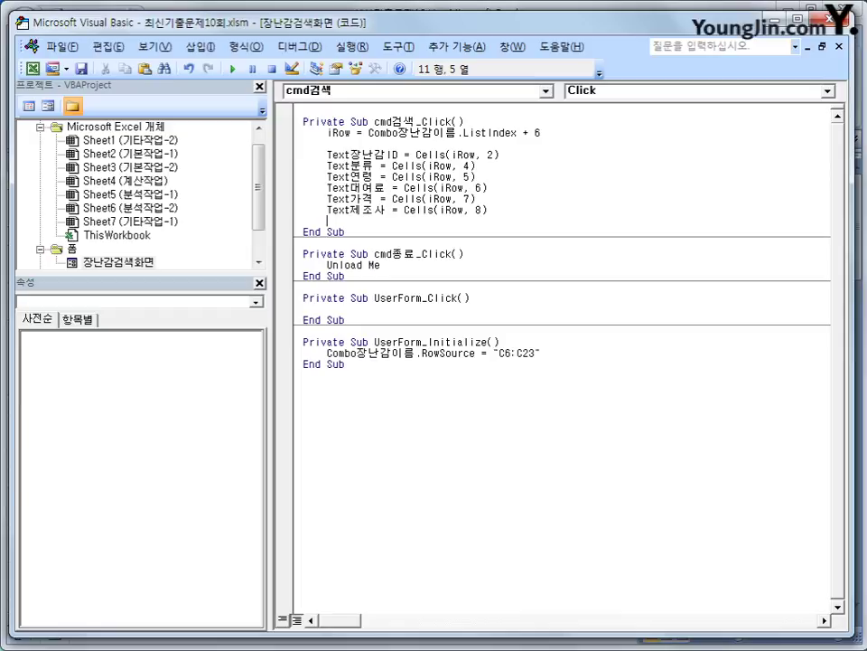
key("Tab")
Step: Open the 장난감검색화면 form design and check the name of each text box in the 장난감 정보 frame
left_click(136, 263)
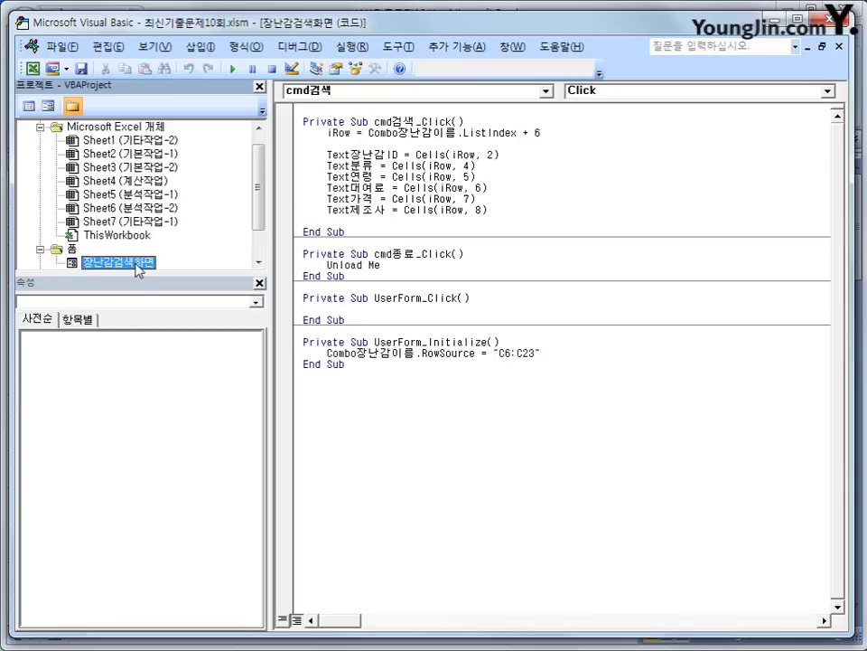
double_click(136, 263)
left_click(497, 226)
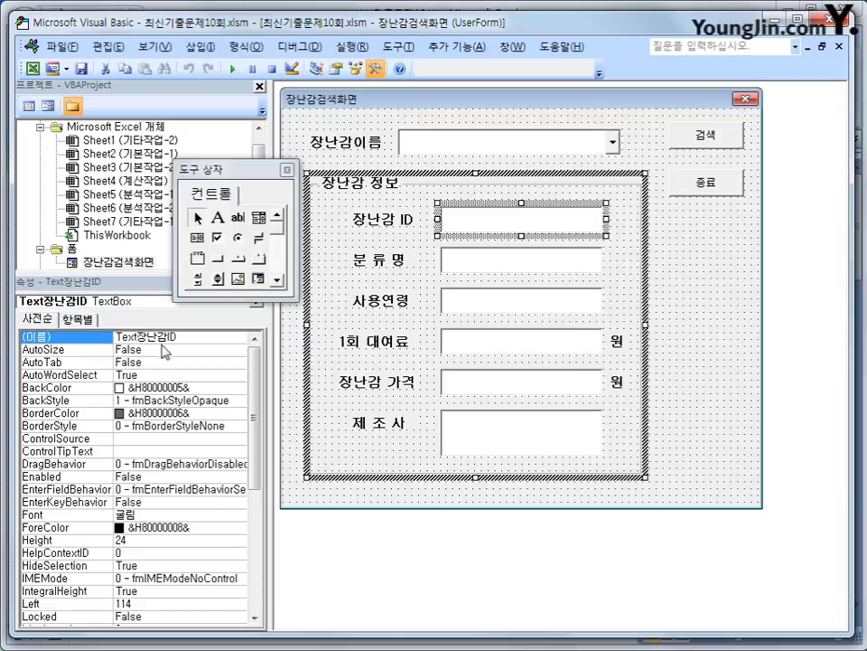
left_click(452, 259)
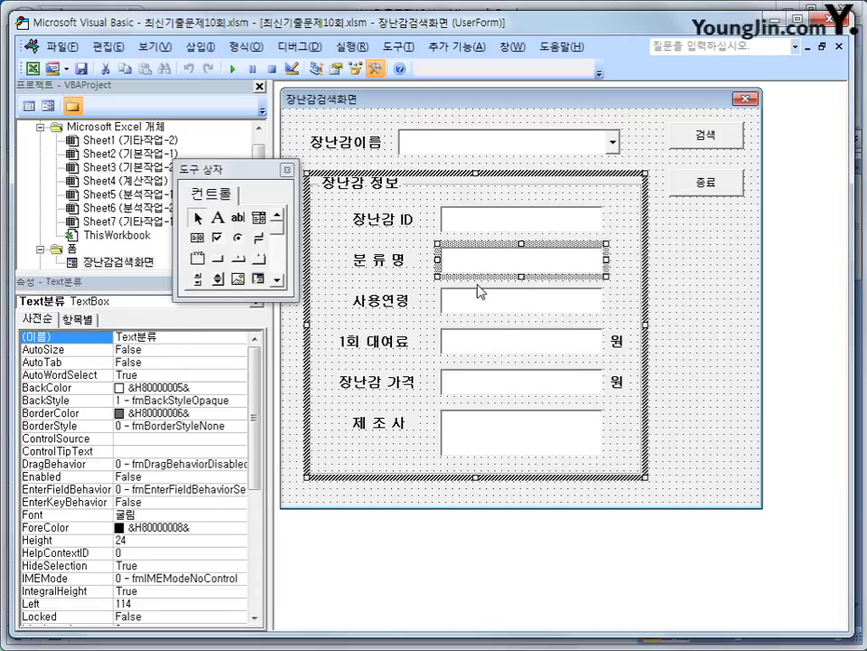
left_click(479, 295)
left_click(493, 344)
left_click(493, 383)
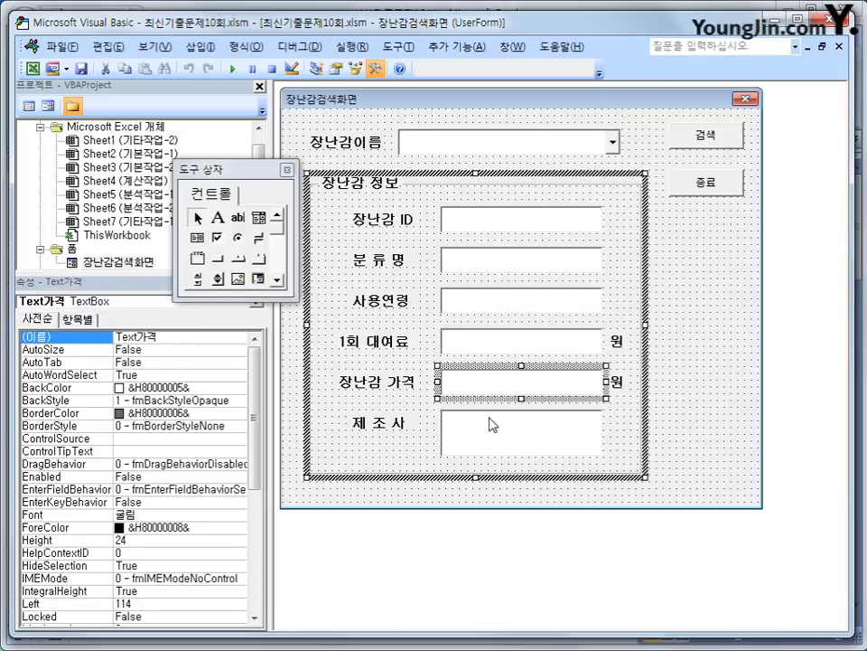
left_click(492, 424)
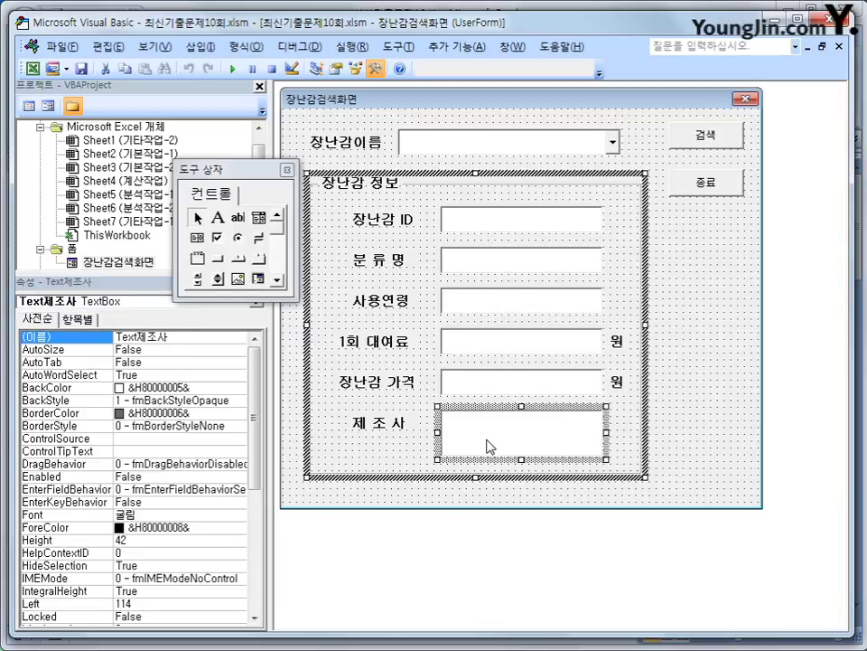
Step: Return to the form's code and review the iRow variable and the column number in each Cells statement of cmd검색_Click
left_click(28, 105)
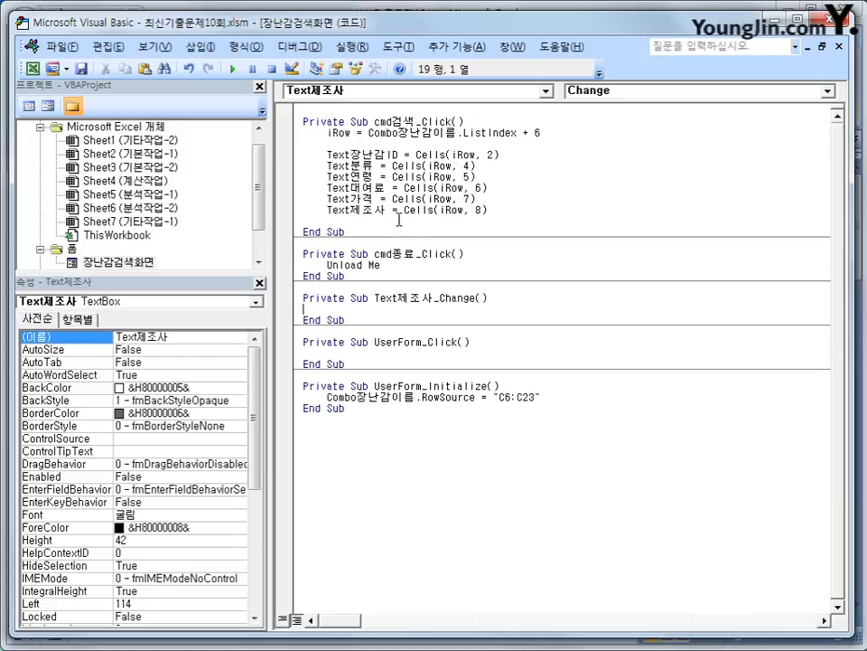
left_click_drag(328, 131, 353, 132)
left_click(494, 154)
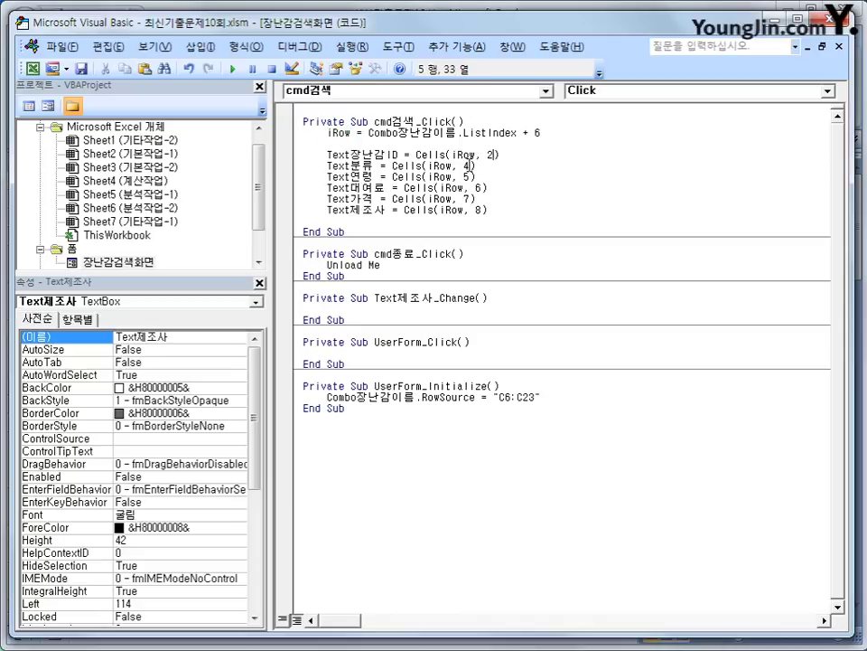
left_click(470, 166)
left_click(471, 177)
left_click(478, 187)
left_click(471, 198)
left_click(484, 210)
left_click(493, 155)
left_click(467, 166)
Step: Switch to the 기타작업-2 sheet in Excel and use the toy search form to look up 엑서 쏘서
left_click(31, 68)
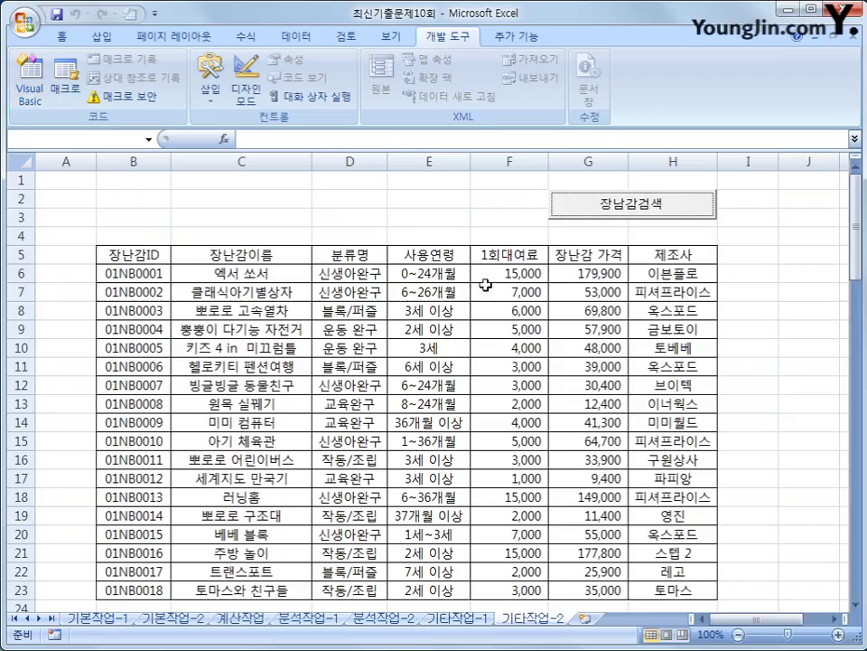
left_click(587, 217)
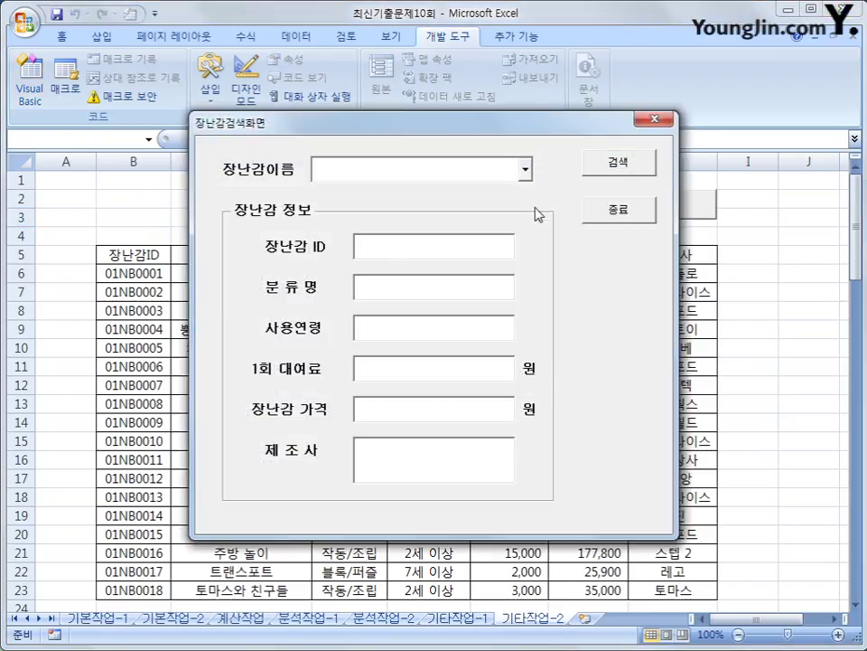
left_click(525, 170)
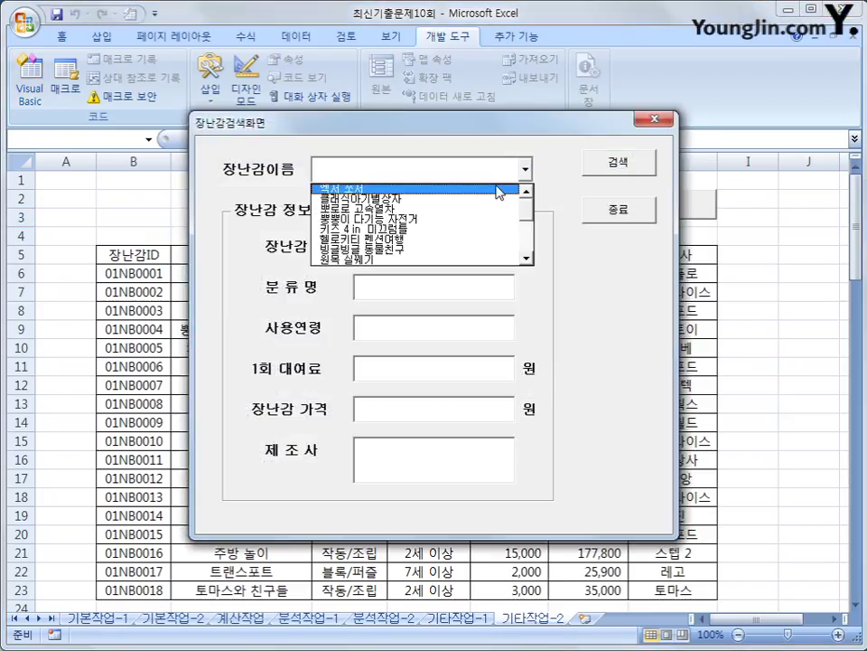
left_click(500, 192)
left_click(631, 164)
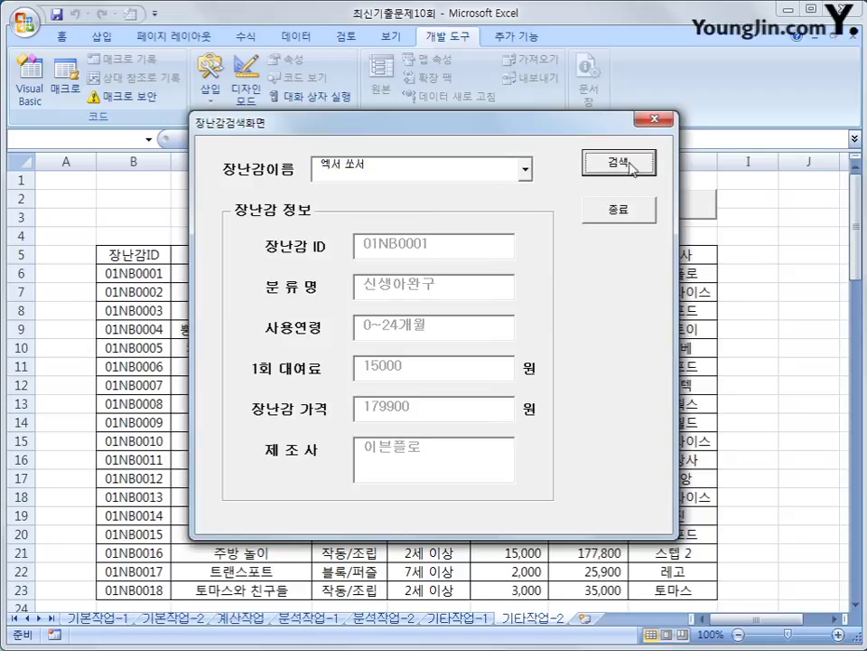
Step: Look up the toy 빙글빙글 동물친구 in the search form
left_click(524, 171)
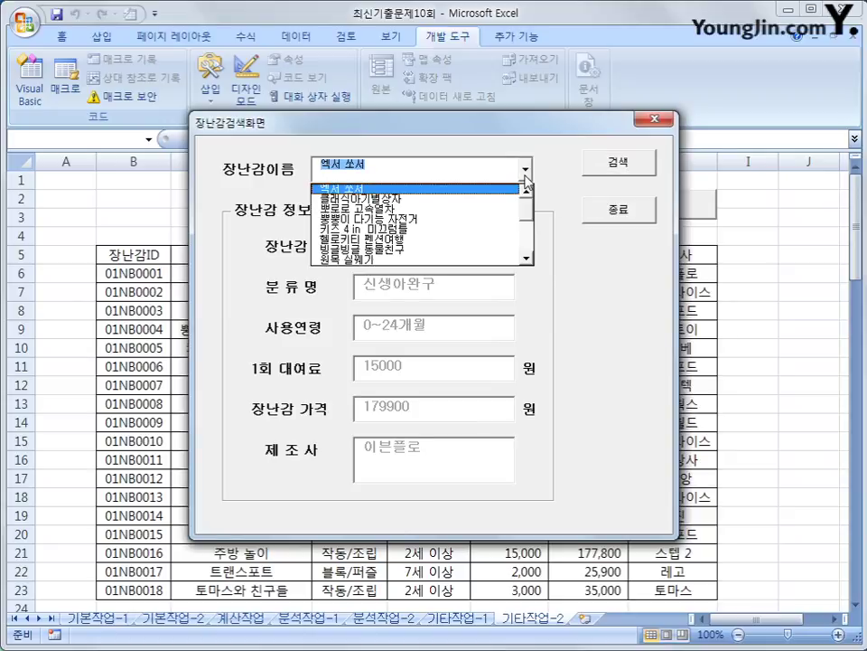
left_click(454, 250)
left_click(604, 170)
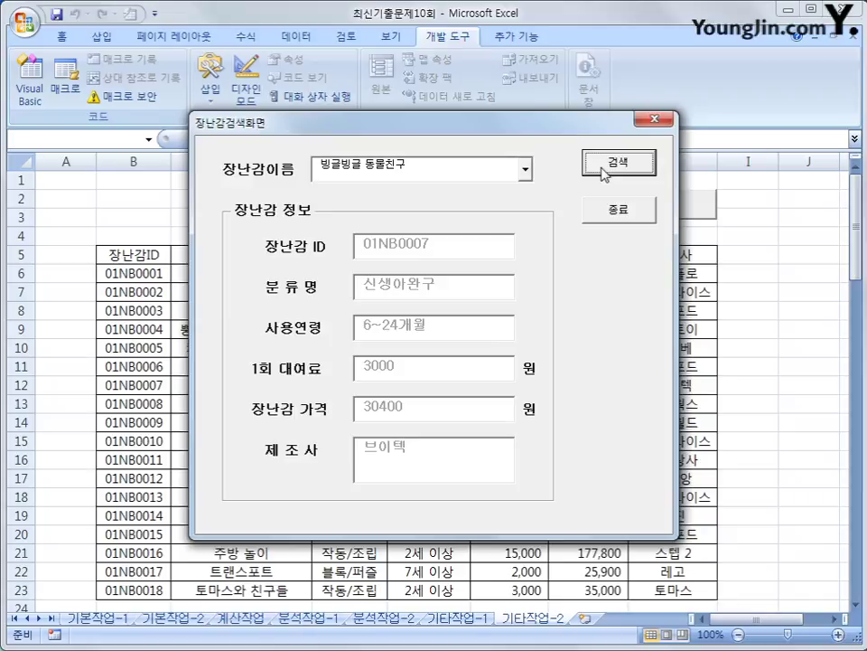
Step: Look up the toy 세계지도 만국기 and close the search form with its 종료 function
left_click(524, 169)
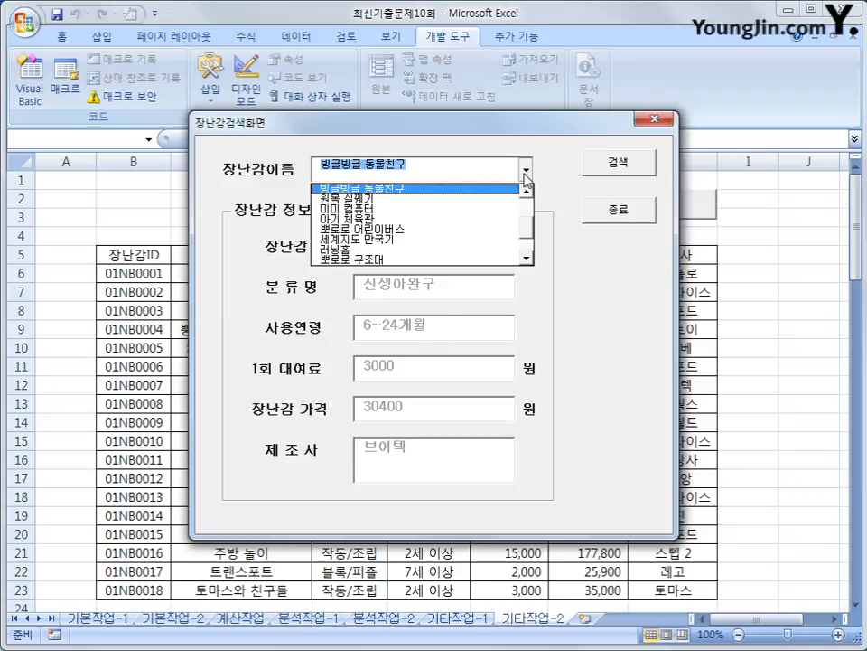
left_click(461, 239)
left_click(594, 159)
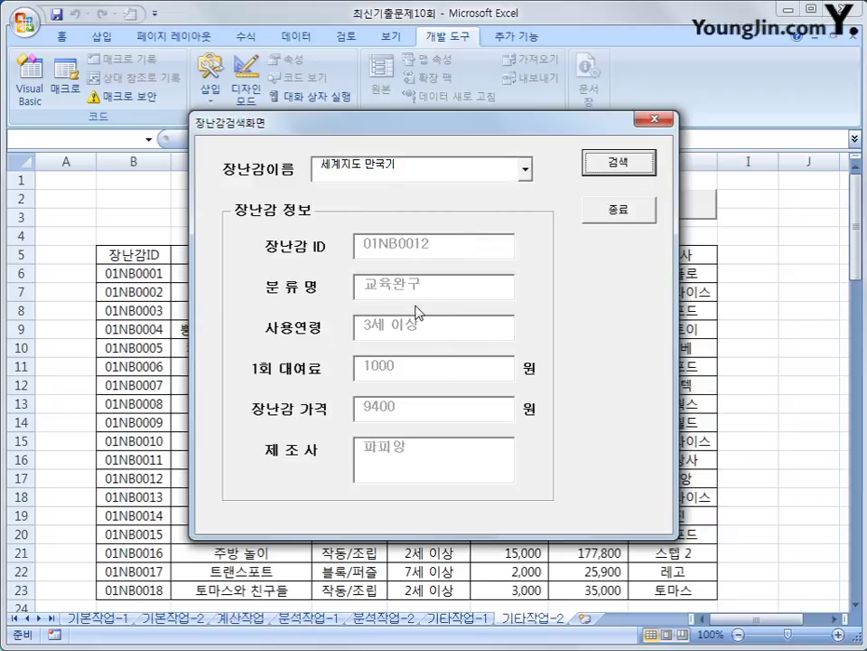
left_click(615, 213)
left_click(742, 251)
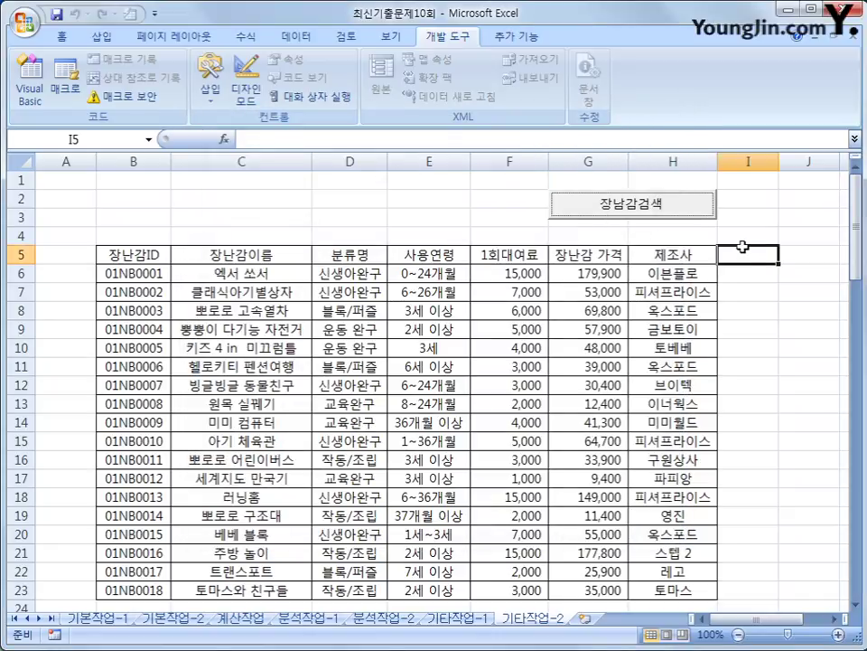